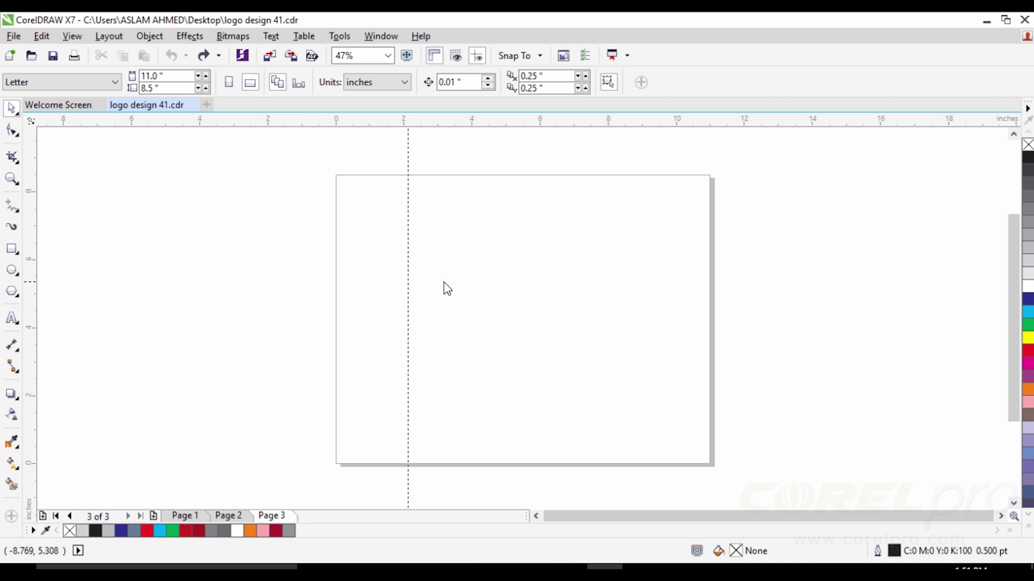
# Move the vertical guideline to about X 5.51 inches and draw an open four-node half-shield outline left of it, about 1.6 by 4.05 inches
pyautogui.moveTo(447, 289); pyautogui.dragTo(526, 289)
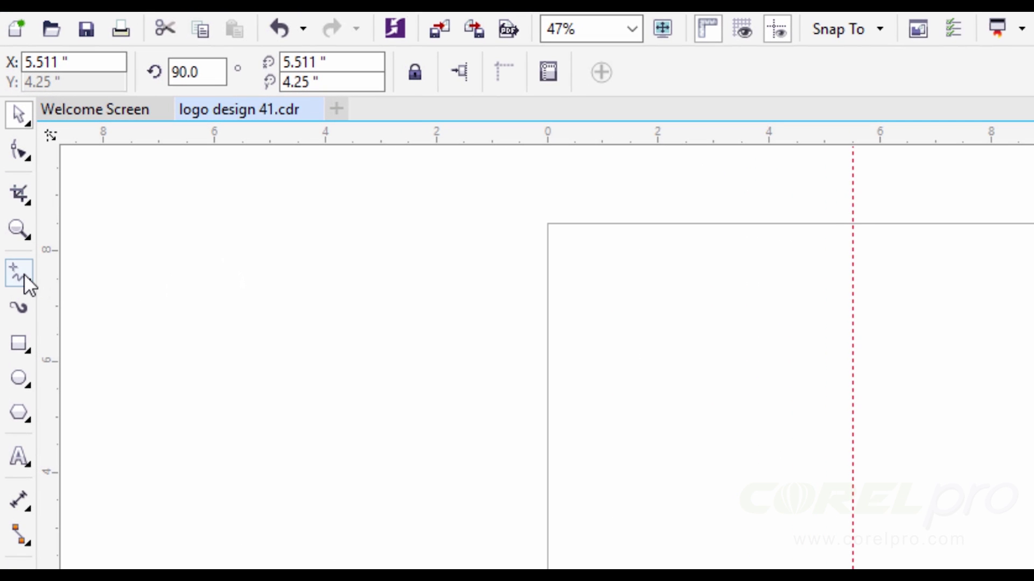
pyautogui.click(24, 273)
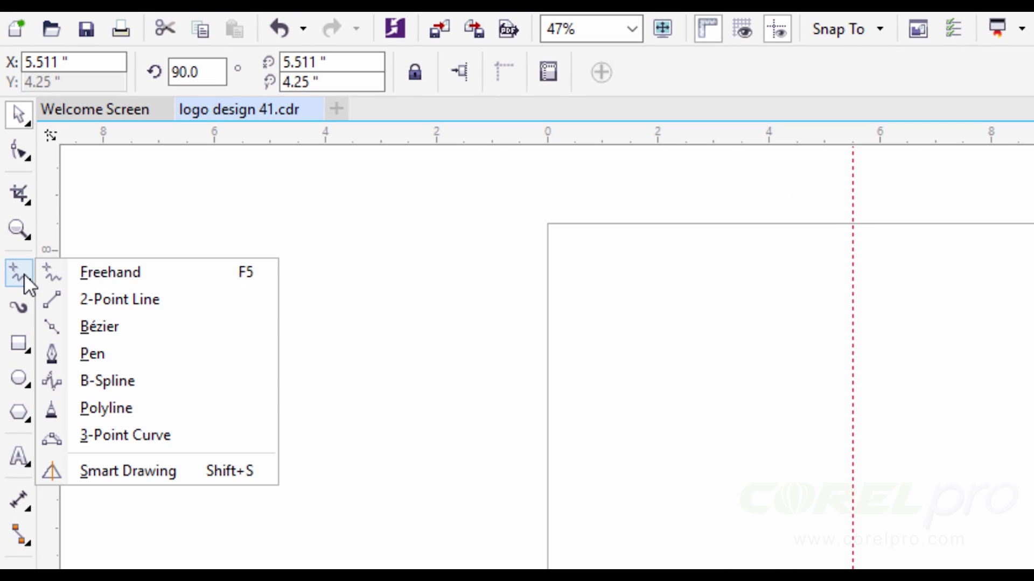
pyautogui.click(102, 360)
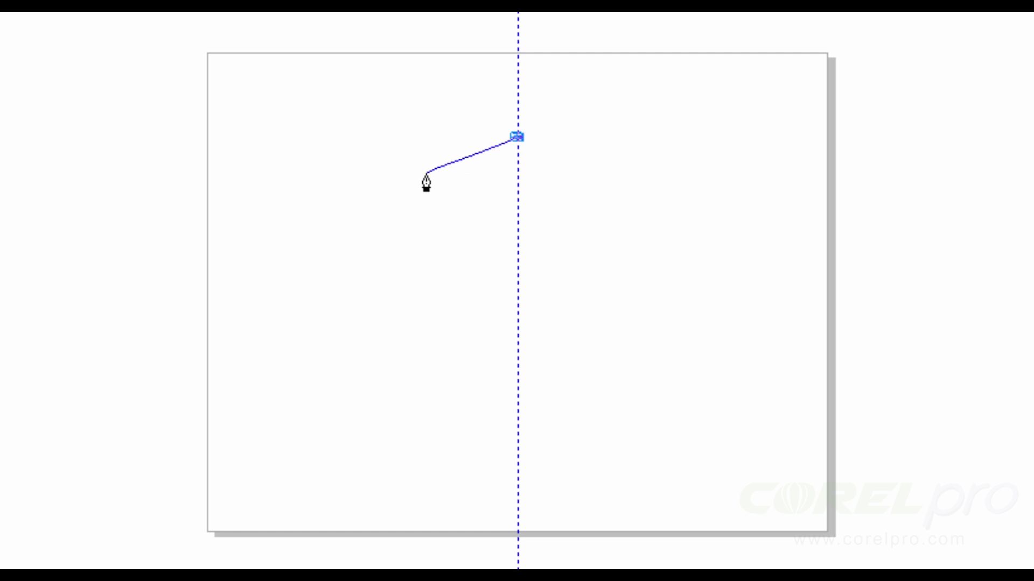
pyautogui.moveTo(426, 173); pyautogui.dragTo(426, 206)
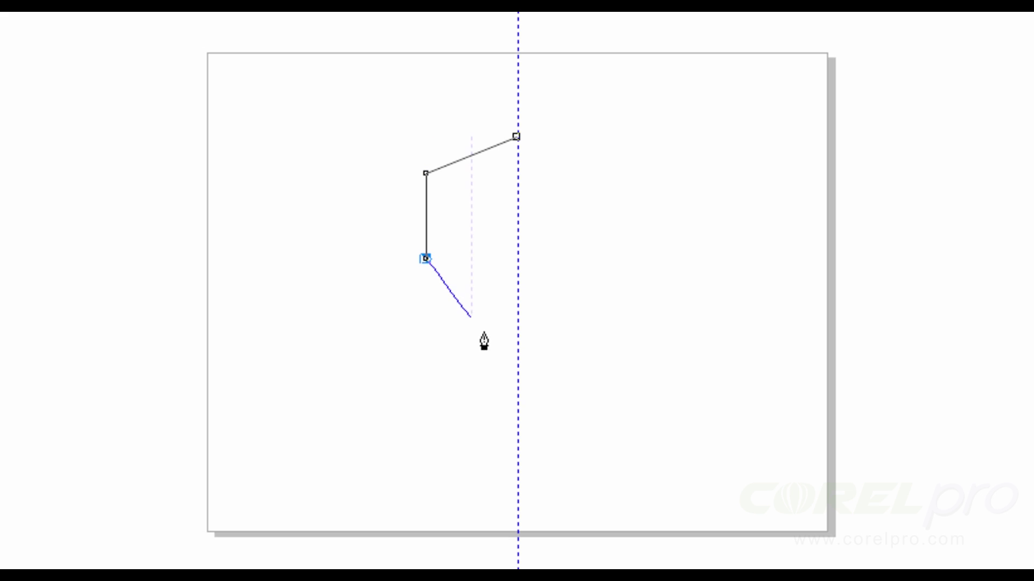
pyautogui.doubleClick(517, 365)
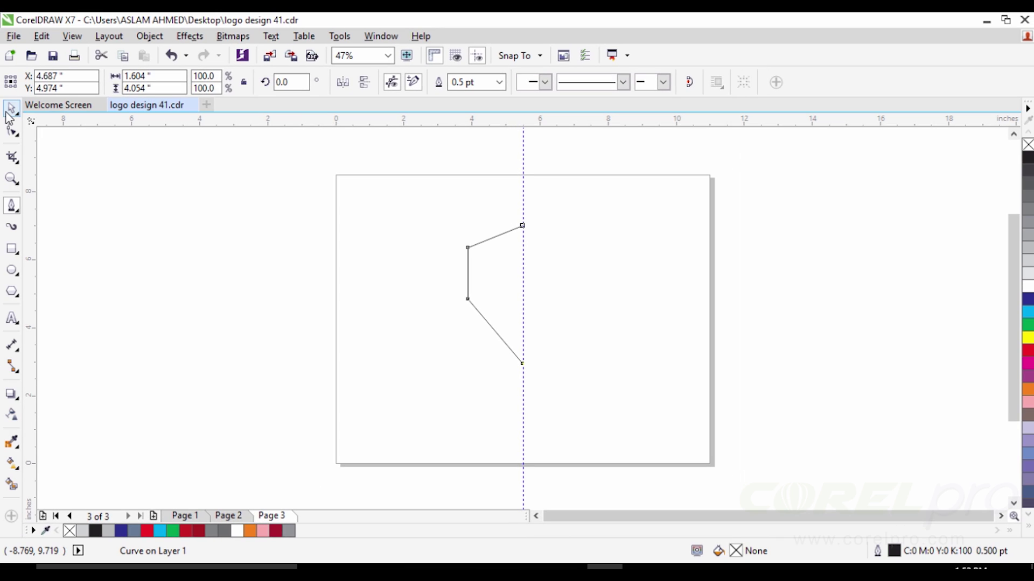
pyautogui.click(13, 114)
# Delete the vertical guideline running through the open ends of the half-shield outline
pyautogui.scroll(3, 522, 263)
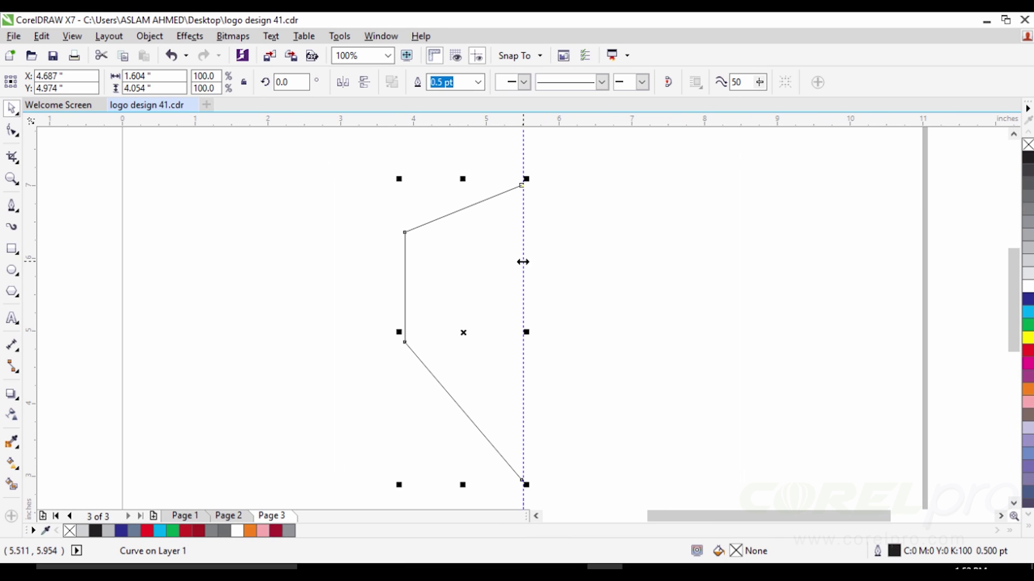
pyautogui.click(591, 278)
pyautogui.moveTo(521, 256); pyautogui.dragTo(579, 263)
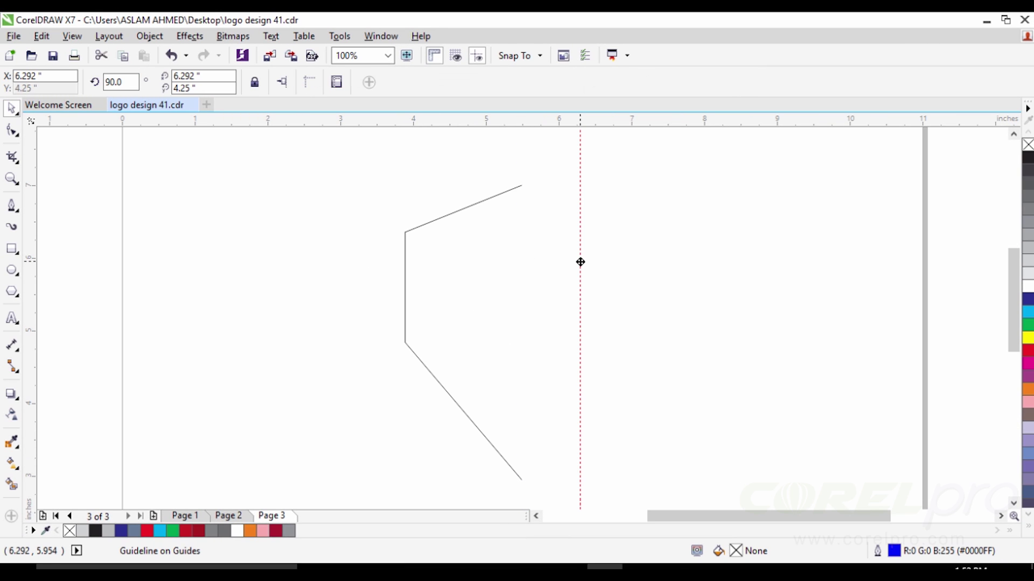
pyautogui.click(547, 249)
pyautogui.scroll(-3, 529, 251)
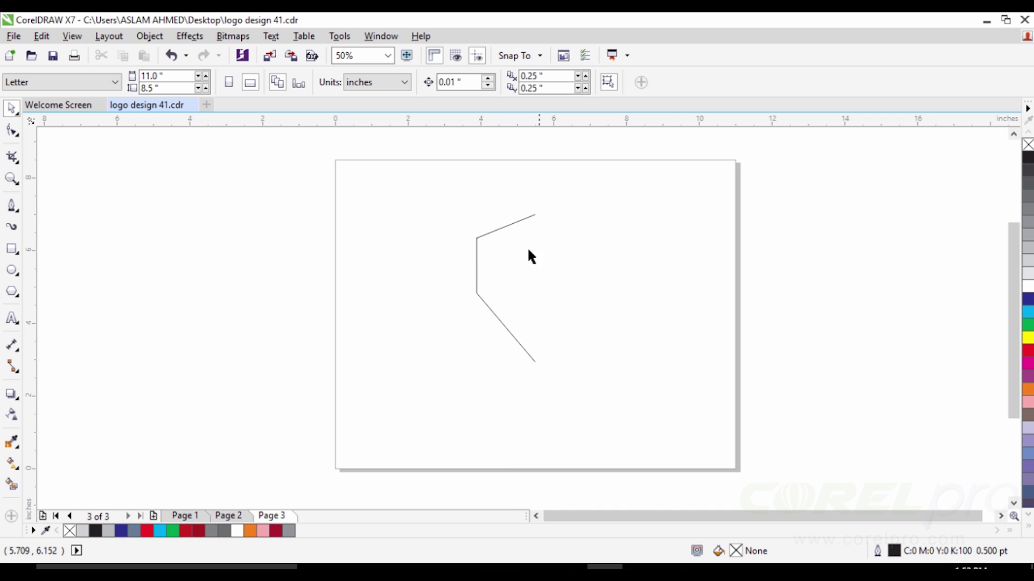
# Convert the half-shield's vertical side segment to a curve and bend it inward into a smooth concave arc using its control handles
pyautogui.click(476, 262)
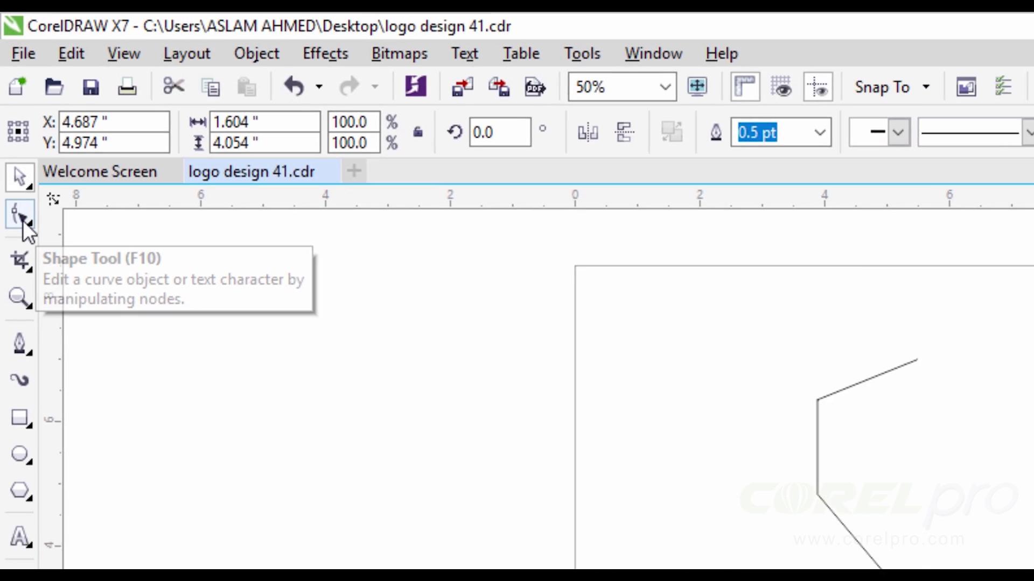
pyautogui.click(30, 277)
pyautogui.scroll(1, 533, 293)
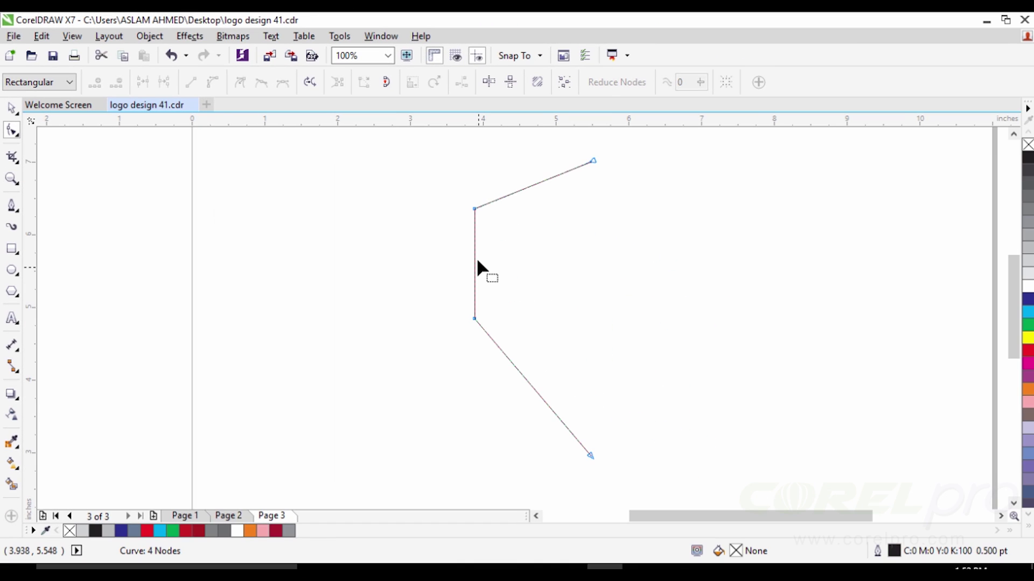
pyautogui.click(533, 291)
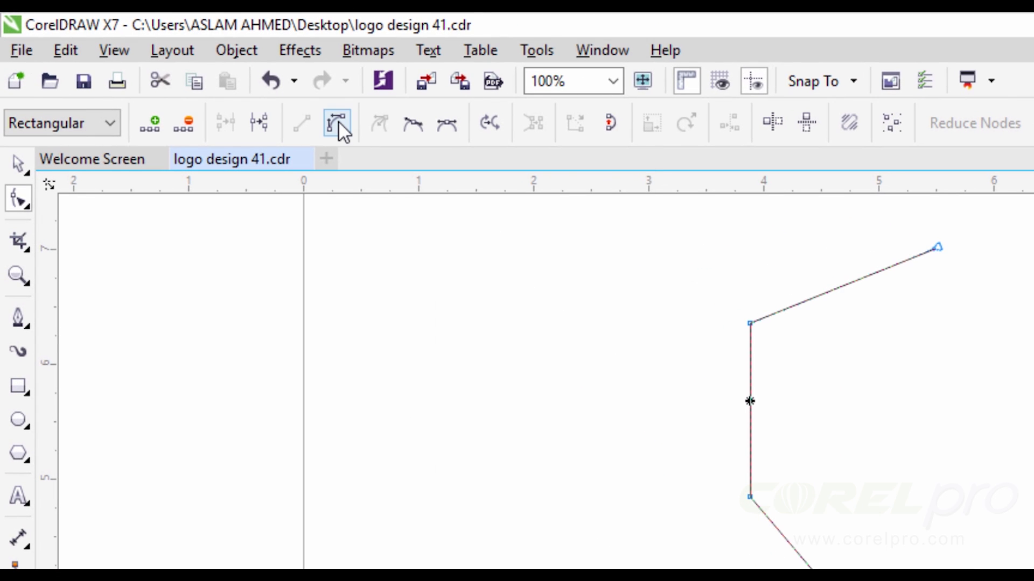
pyautogui.click(338, 123)
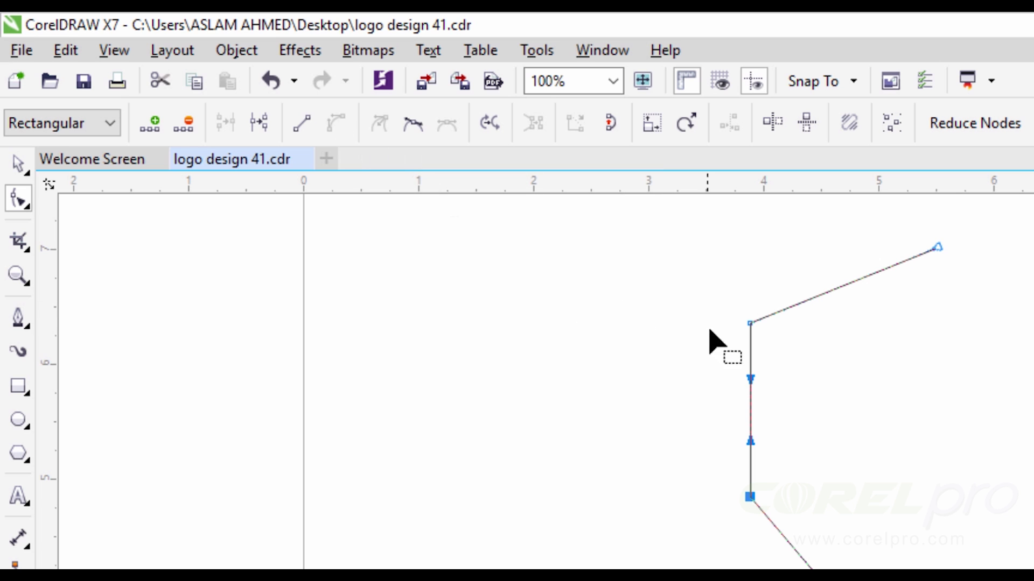
pyautogui.moveTo(750, 382); pyautogui.dragTo(766, 452)
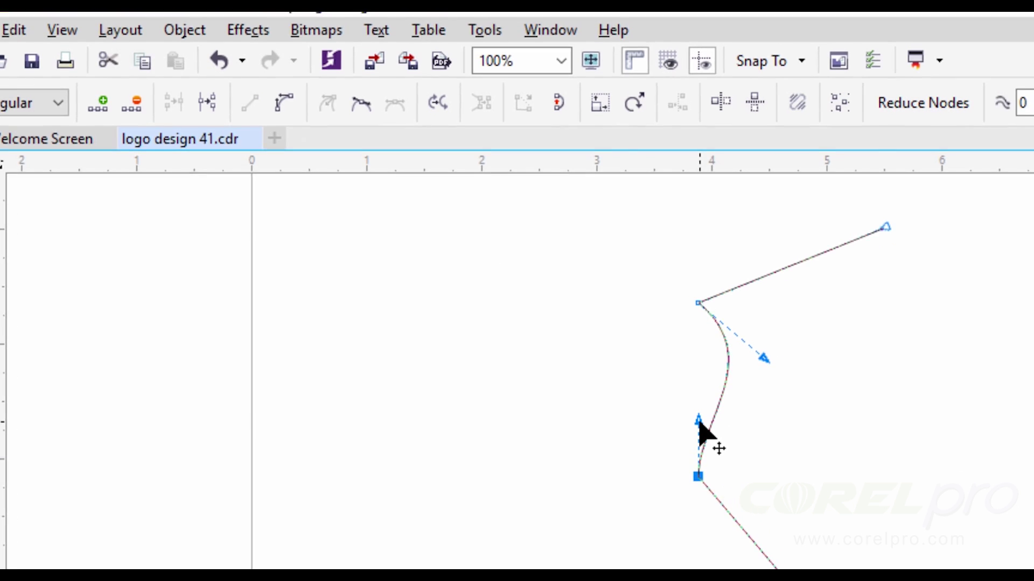
pyautogui.moveTo(698, 422); pyautogui.dragTo(762, 452)
pyautogui.moveTo(555, 372)
pyautogui.mouseDown()
pyautogui.moveTo(553, 387)
pyautogui.moveTo(549, 380)
pyautogui.mouseUp()
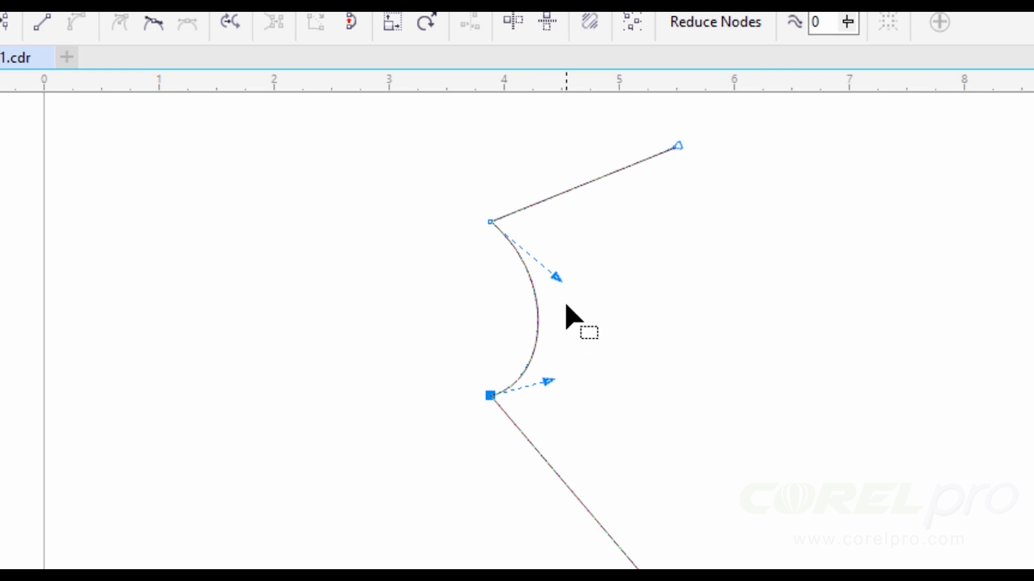
pyautogui.moveTo(555, 275); pyautogui.dragTo(567, 257)
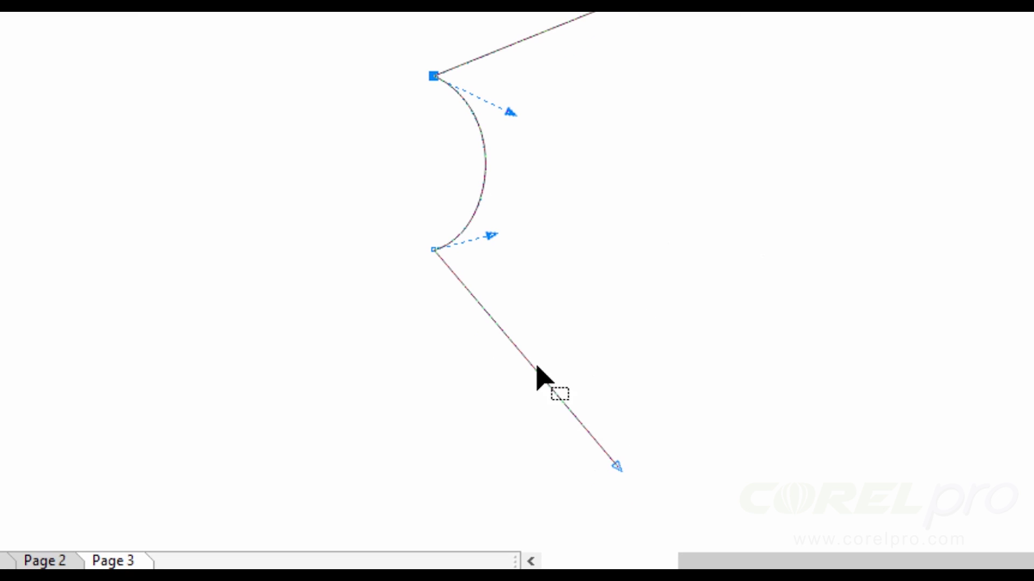
# Convert the half-shield's lower diagonal segment to a curve and bow it outward
pyautogui.click(533, 365)
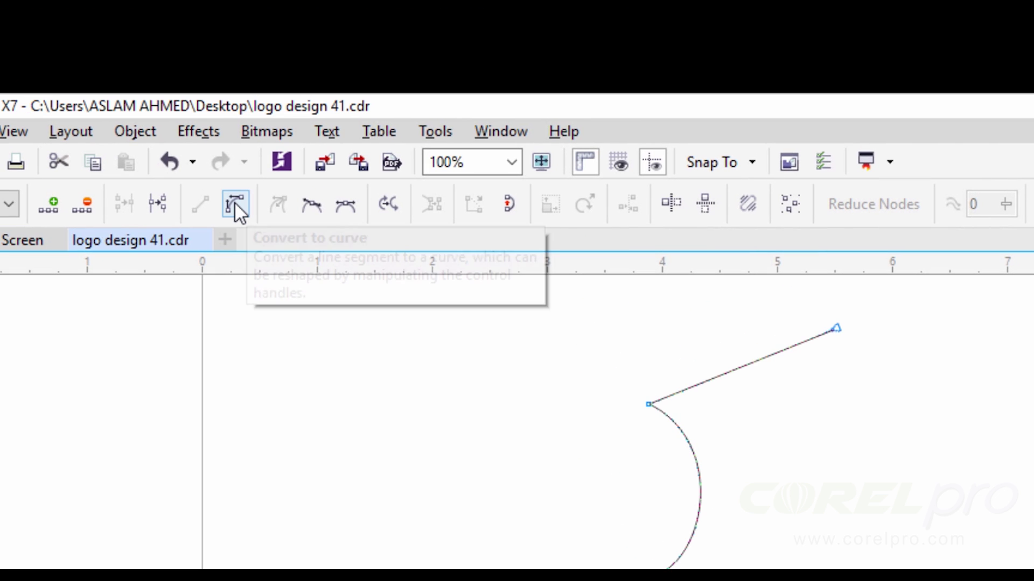
pyautogui.click(234, 201)
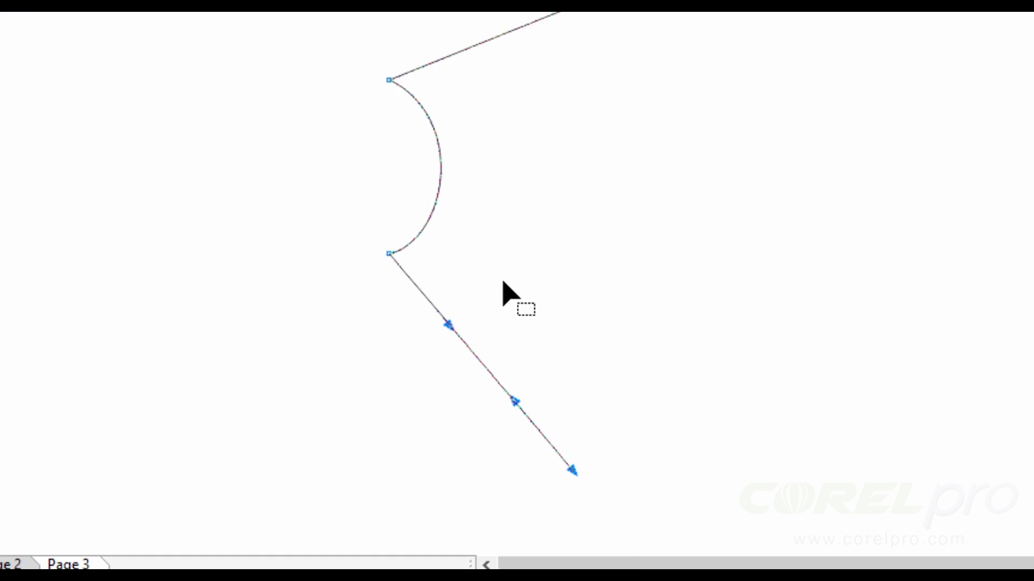
pyautogui.scroll(-2, 502, 281)
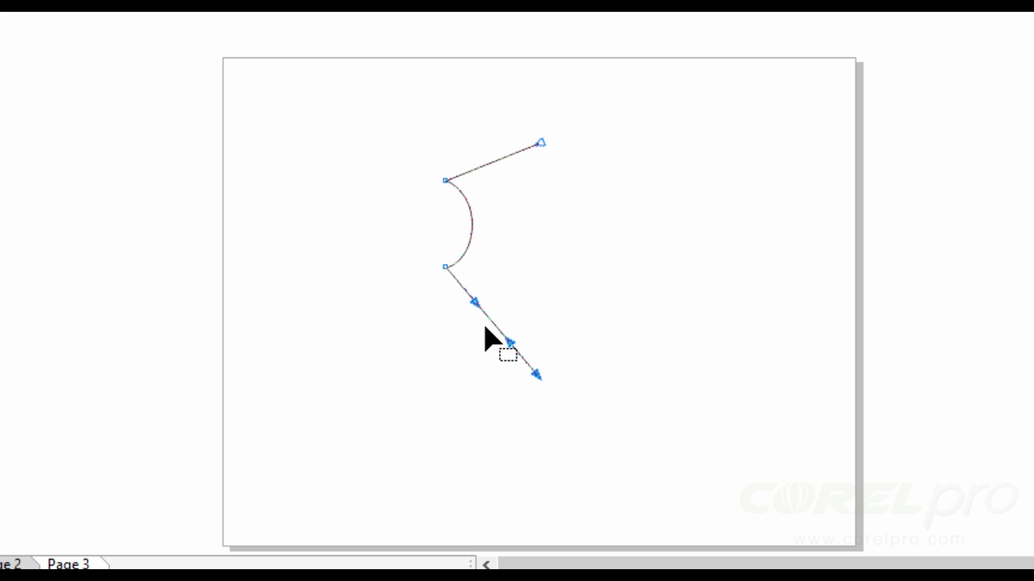
pyautogui.moveTo(486, 323)
pyautogui.mouseDown()
pyautogui.moveTo(474, 327)
pyautogui.moveTo(495, 334)
pyautogui.mouseUp()
pyautogui.scroll(2, 496, 334)
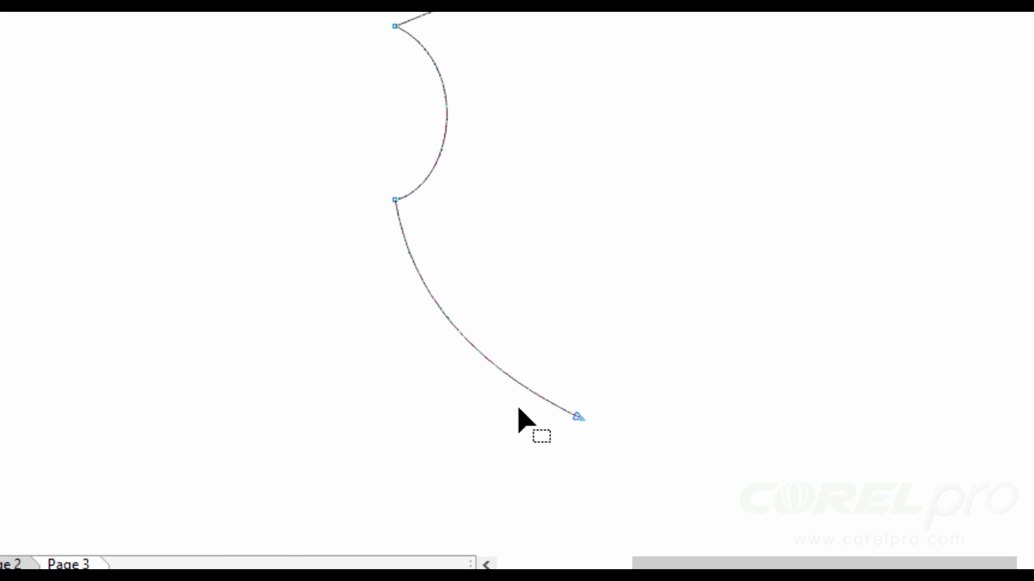
# Refine the lower curve's control handles into an even shield-like sweep, with the upper handle pointing straight down, and deselect the outline
pyautogui.click(395, 200)
pyautogui.moveTo(475, 365); pyautogui.dragTo(473, 390)
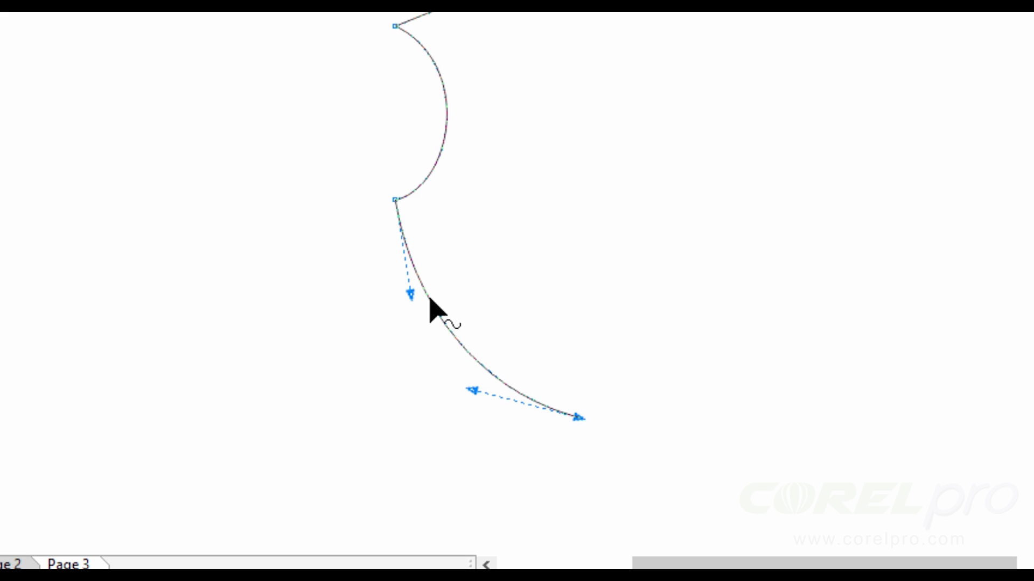
pyautogui.moveTo(409, 293); pyautogui.dragTo(414, 285)
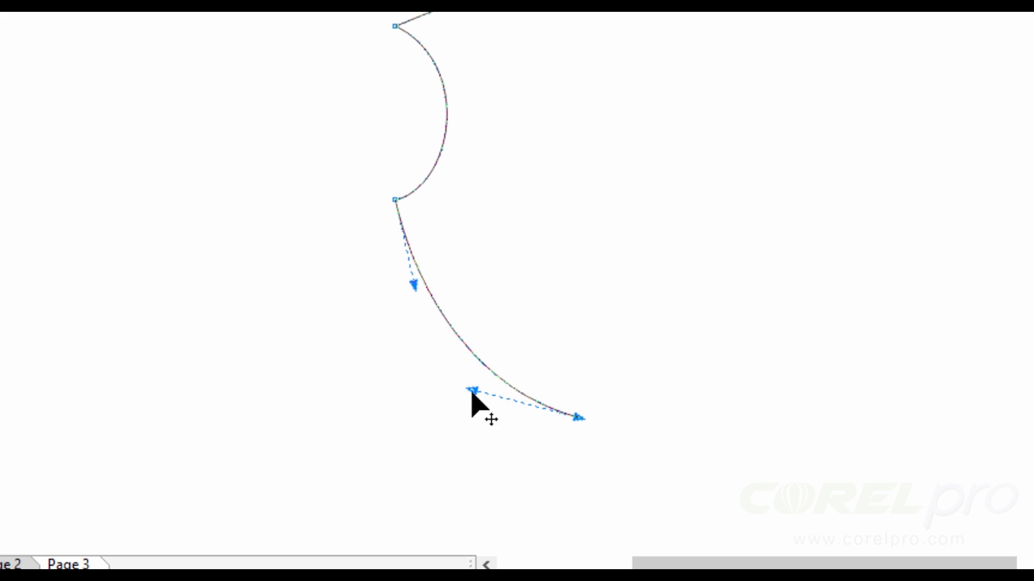
pyautogui.moveTo(473, 391)
pyautogui.mouseDown()
pyautogui.moveTo(457, 397)
pyautogui.moveTo(487, 397)
pyautogui.mouseUp()
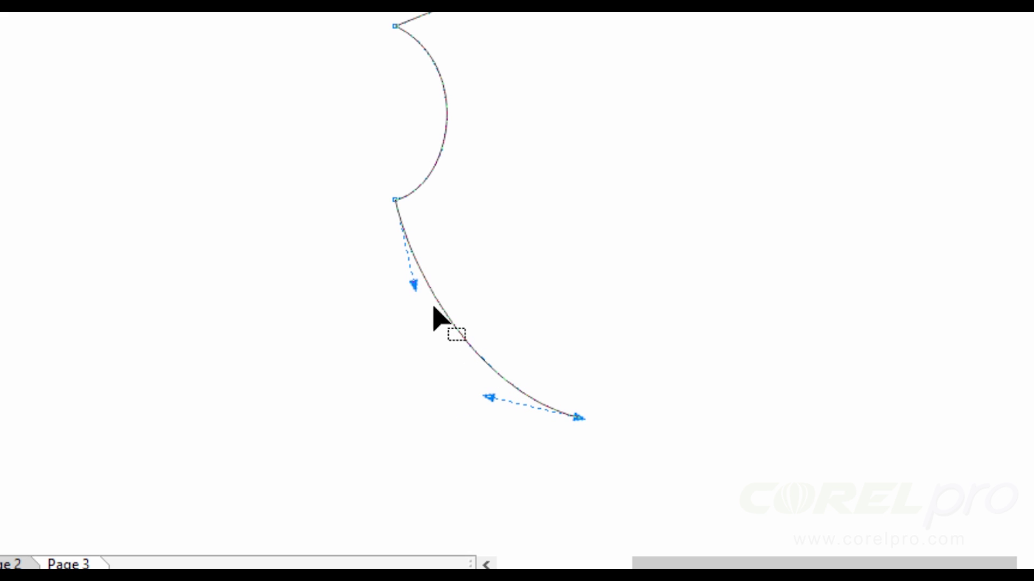
pyautogui.moveTo(413, 283); pyautogui.dragTo(396, 294)
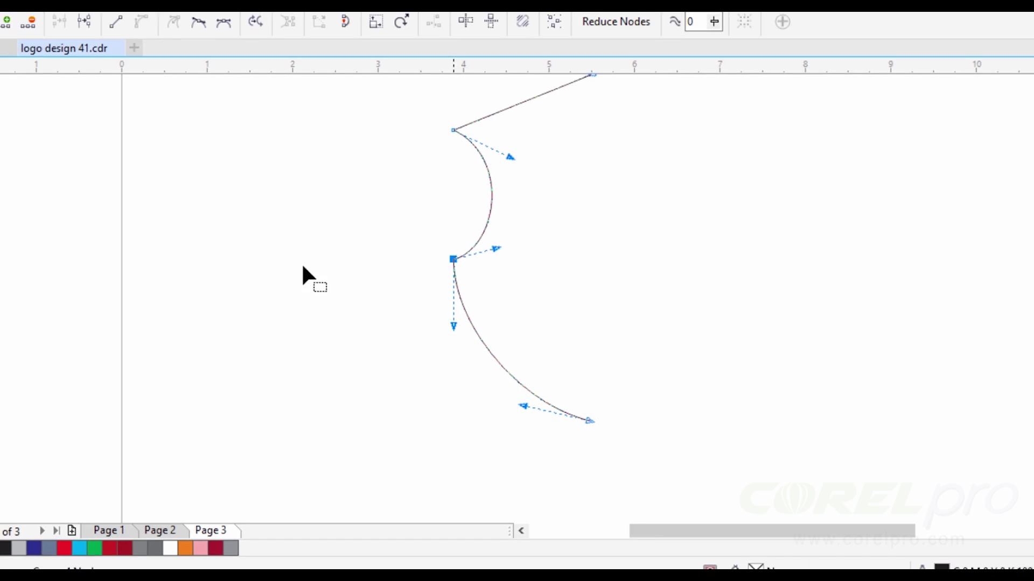
pyautogui.click(12, 110)
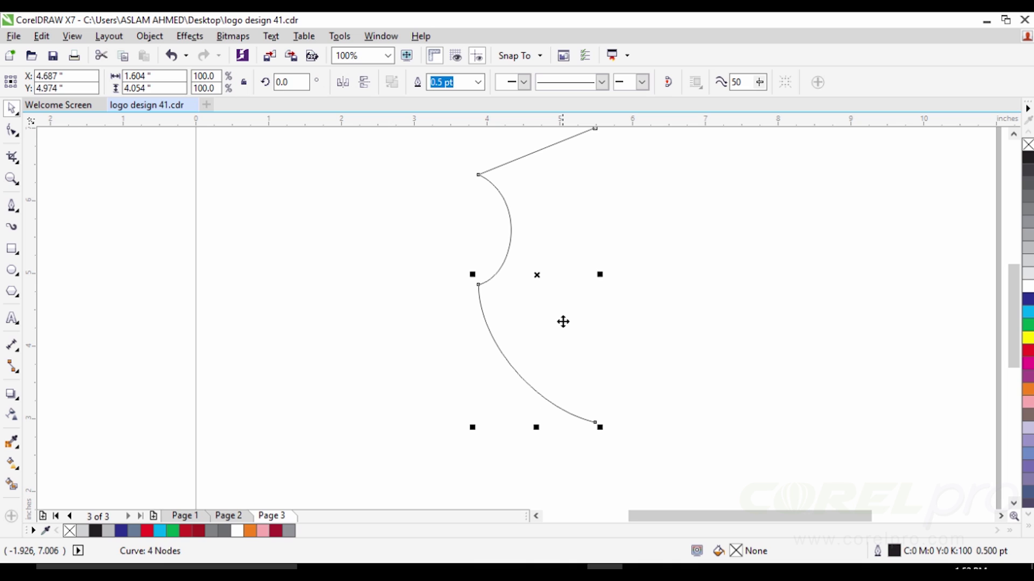
pyautogui.click(609, 364)
pyautogui.scroll(-1, 554, 316)
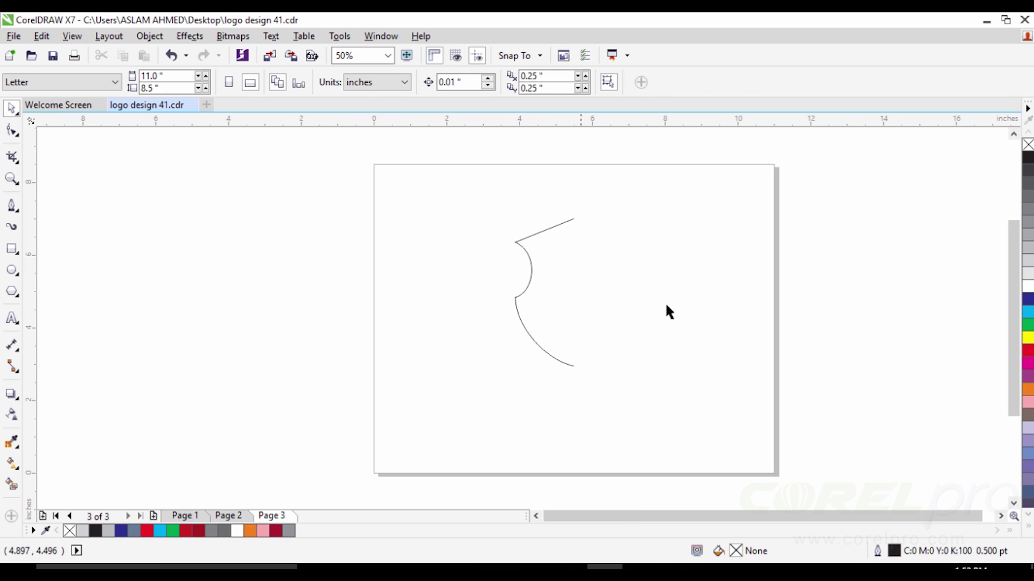
# Create a horizontally mirrored copy of the half-shield against its open side and weld both halves into one curve object
pyautogui.click(530, 274)
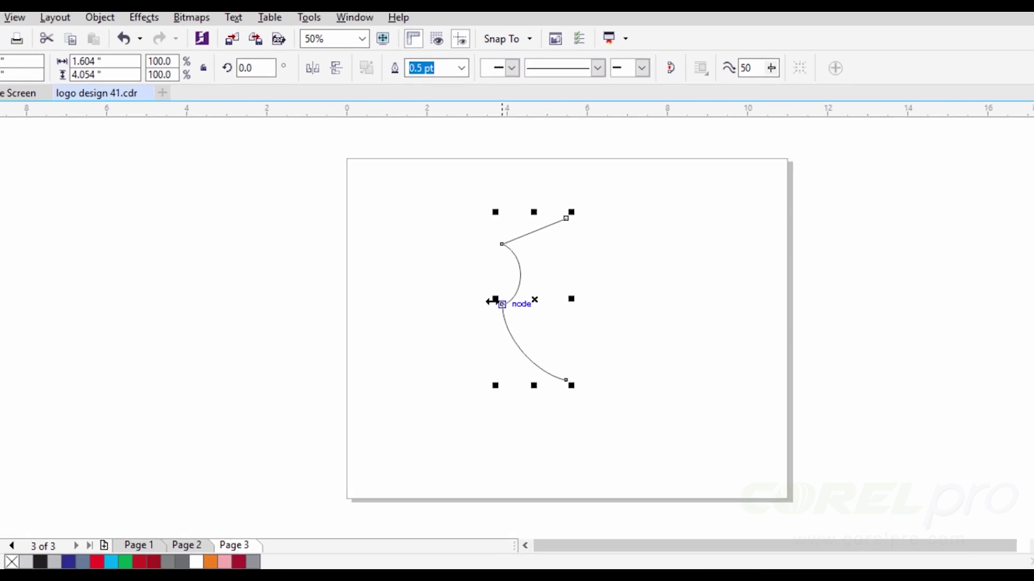
pyautogui.moveTo(491, 300); pyautogui.dragTo(614, 302)
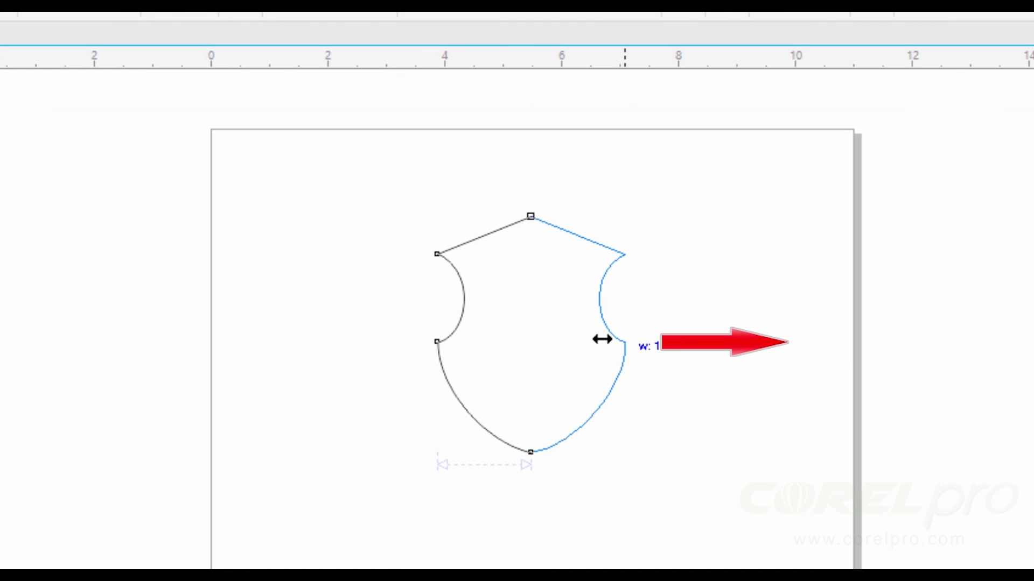
pyautogui.moveTo(602, 339); pyautogui.dragTo(627, 339)
pyautogui.click(707, 286)
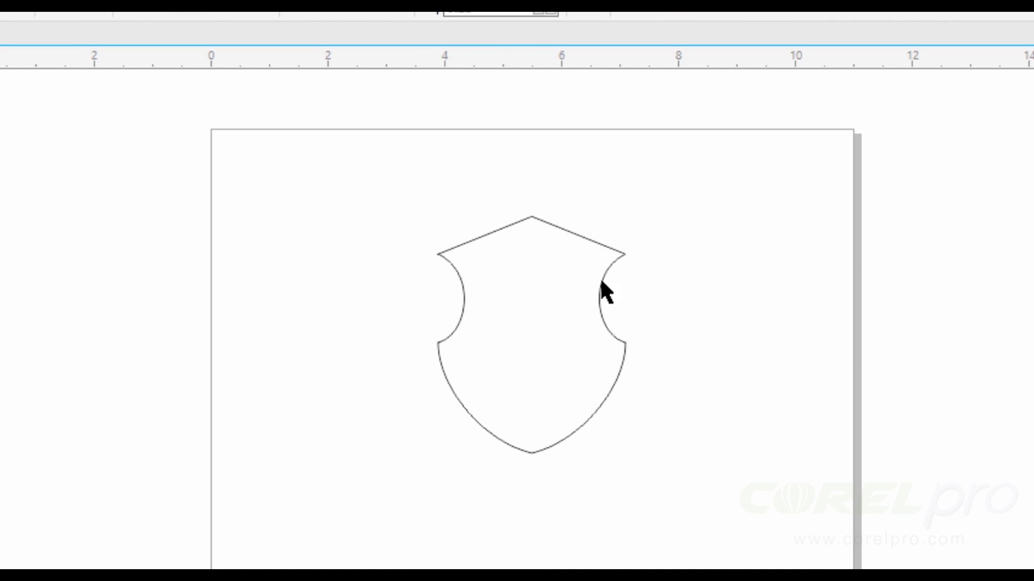
pyautogui.scroll(2, 570, 277)
pyautogui.scroll(-2, 489, 277)
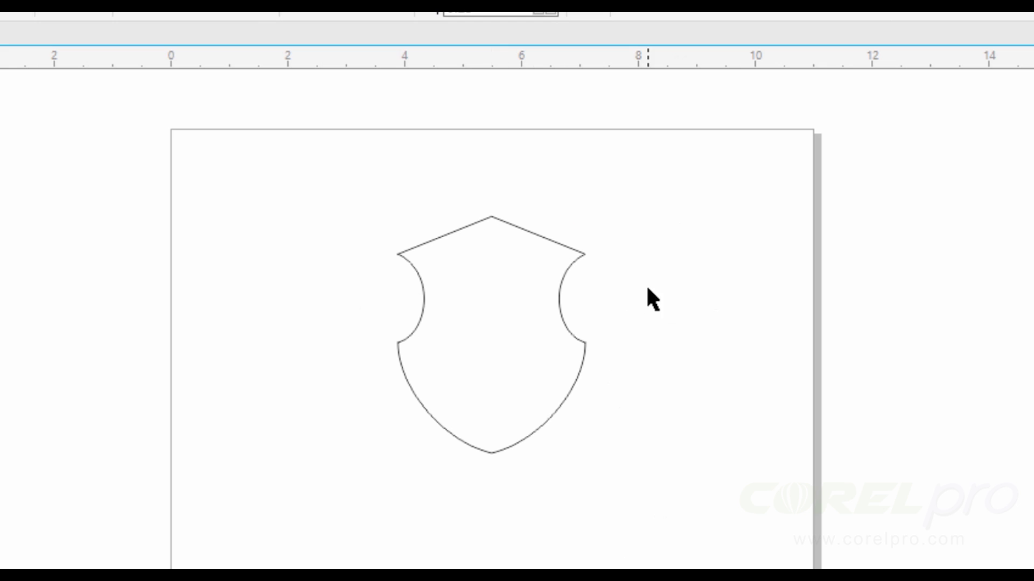
pyautogui.moveTo(332, 198); pyautogui.dragTo(645, 471)
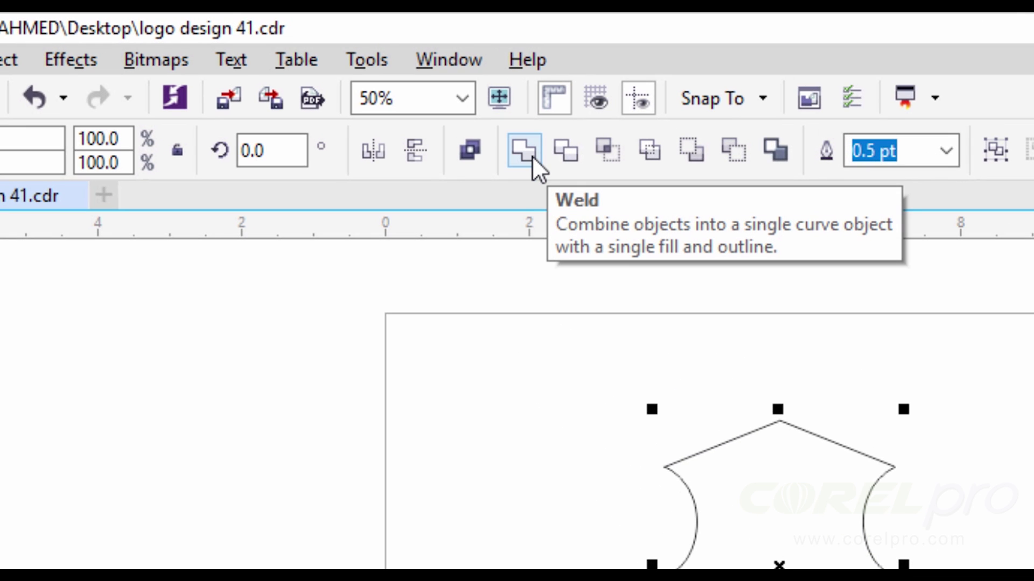
pyautogui.click(532, 156)
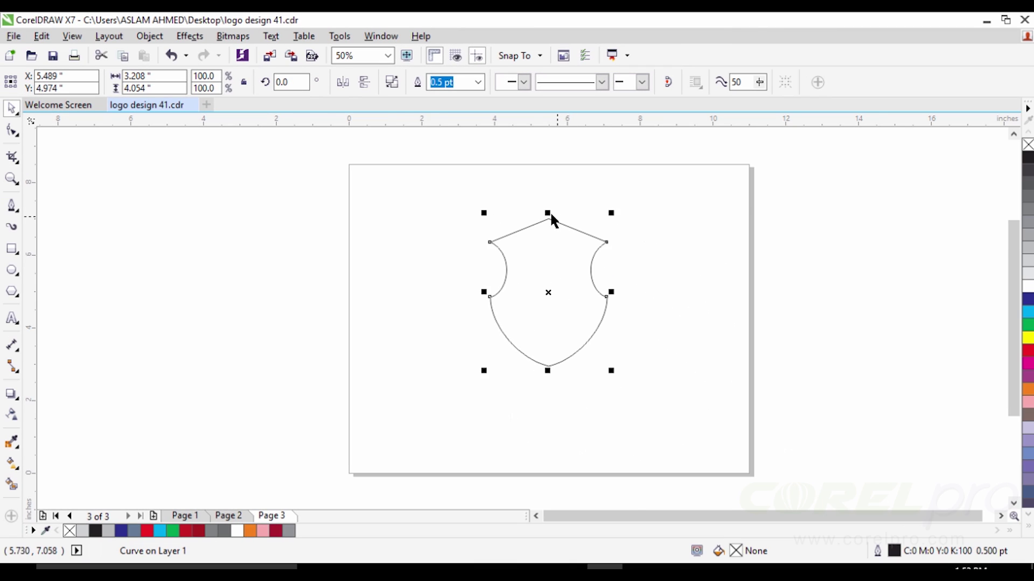
# Join the two open end nodes at the shield's top peak into a single node
pyautogui.scroll(3, 550, 214)
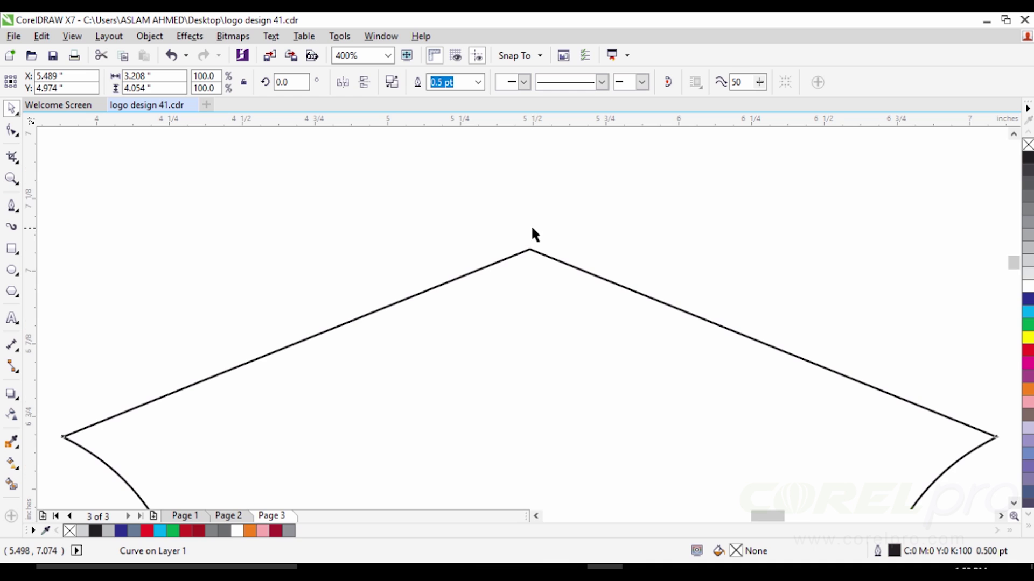
pyautogui.scroll(1, 532, 233)
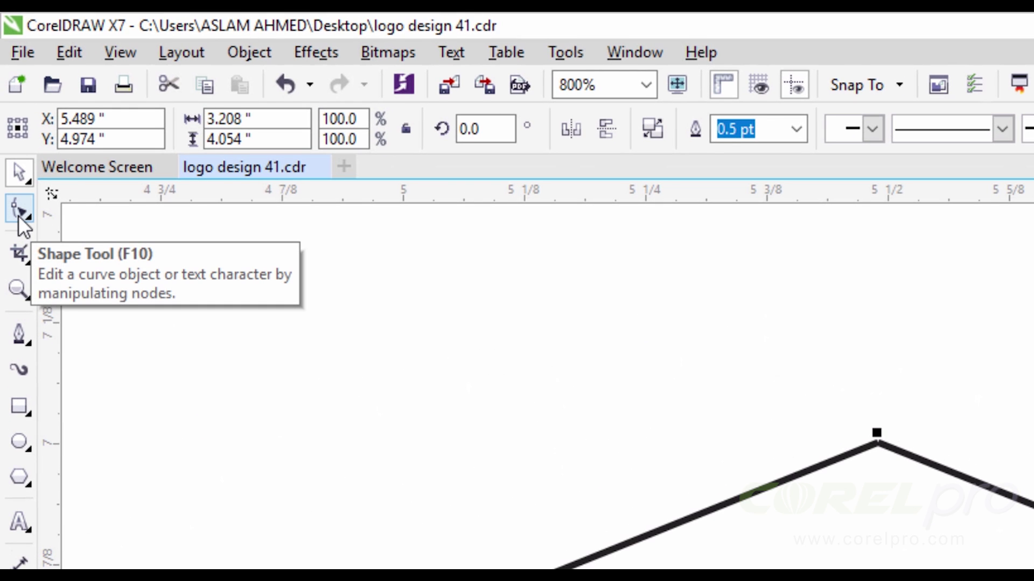
pyautogui.click(19, 214)
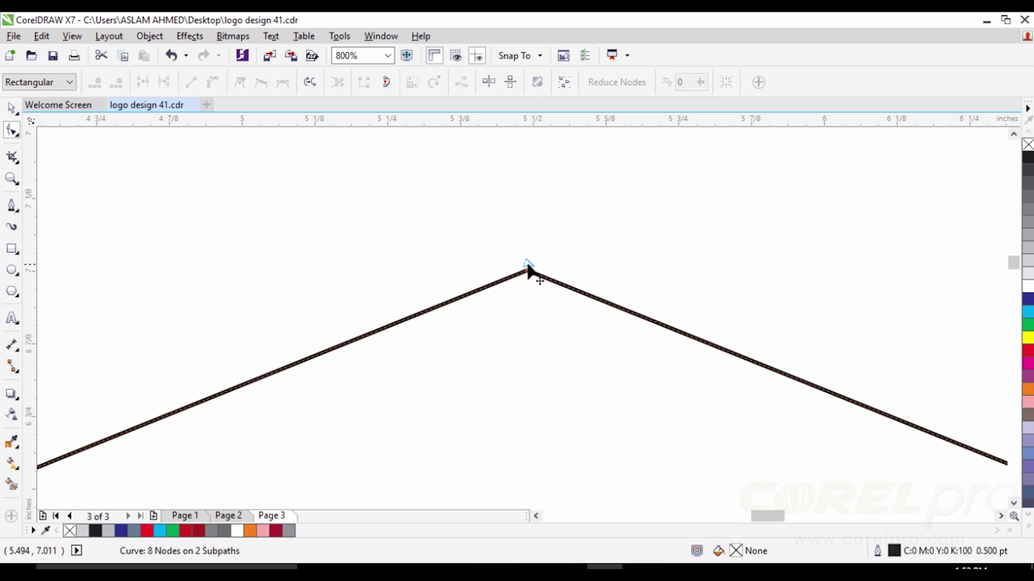
pyautogui.moveTo(527, 268)
pyautogui.mouseDown()
pyautogui.moveTo(528, 332)
pyautogui.moveTo(529, 272)
pyautogui.mouseUp()
pyautogui.scroll(-3, 515, 288)
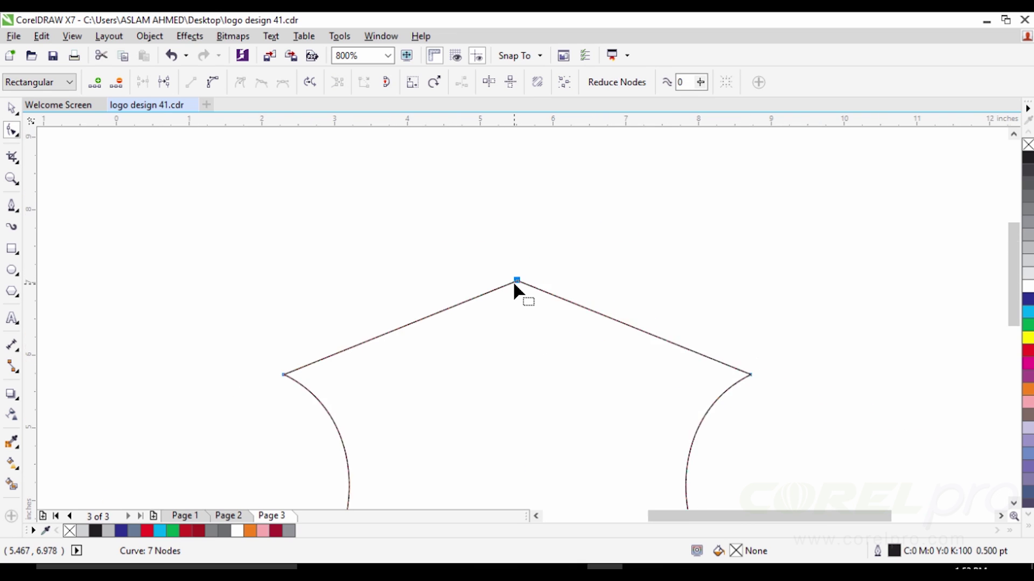
# Join the two open end nodes at the shield's bottom point to close the outline
pyautogui.scroll(-4, 515, 288)
pyautogui.scroll(5, 528, 337)
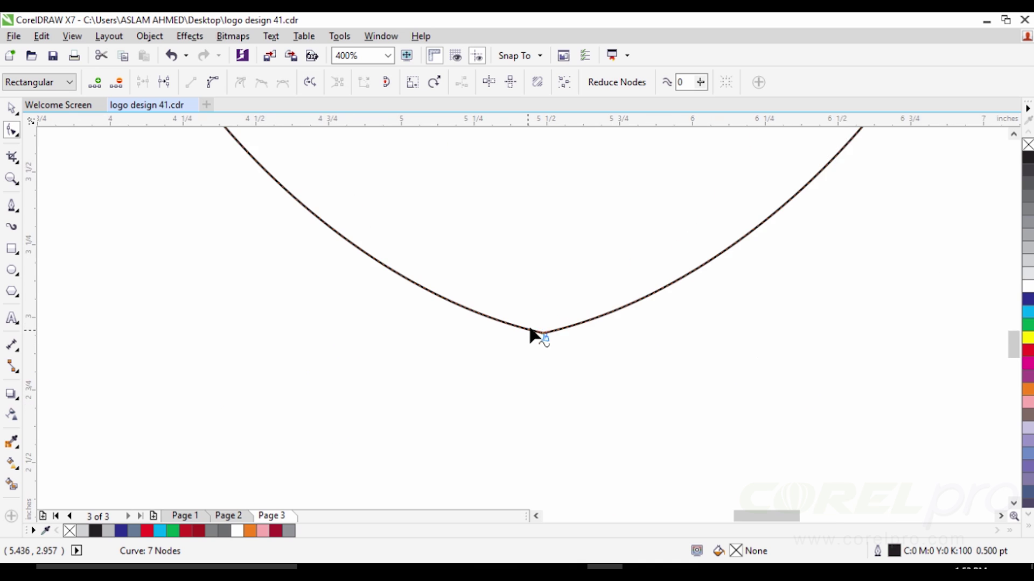
pyautogui.scroll(1, 543, 334)
pyautogui.scroll(-2, 542, 334)
pyautogui.moveTo(547, 338)
pyautogui.mouseDown()
pyautogui.moveTo(585, 373)
pyautogui.moveTo(555, 331)
pyautogui.moveTo(548, 336)
pyautogui.mouseUp()
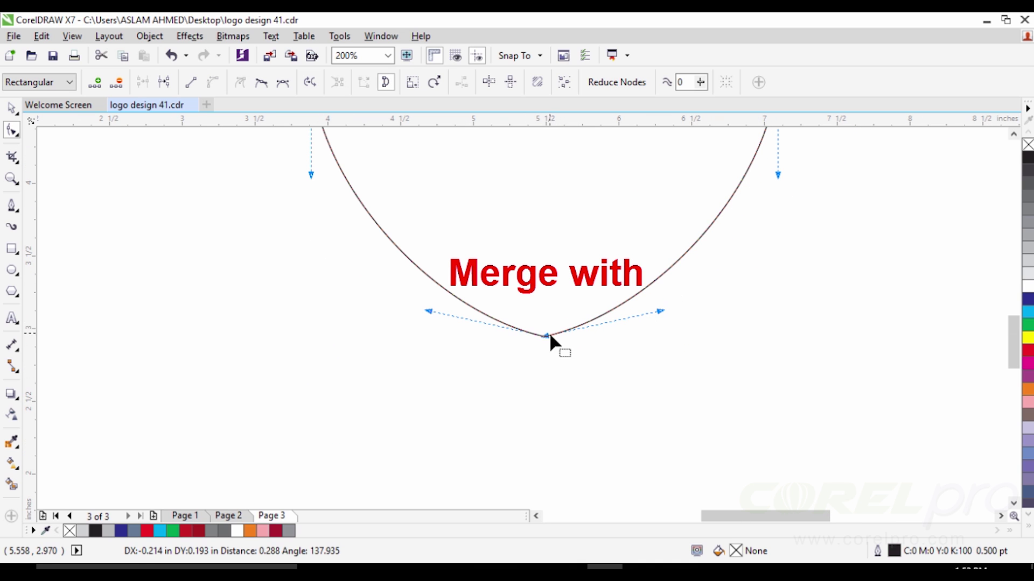
# Fill the closed shield with 30% black and deselect it
pyautogui.click(16, 111)
pyautogui.scroll(-2, 441, 339)
pyautogui.scroll(2, 433, 225)
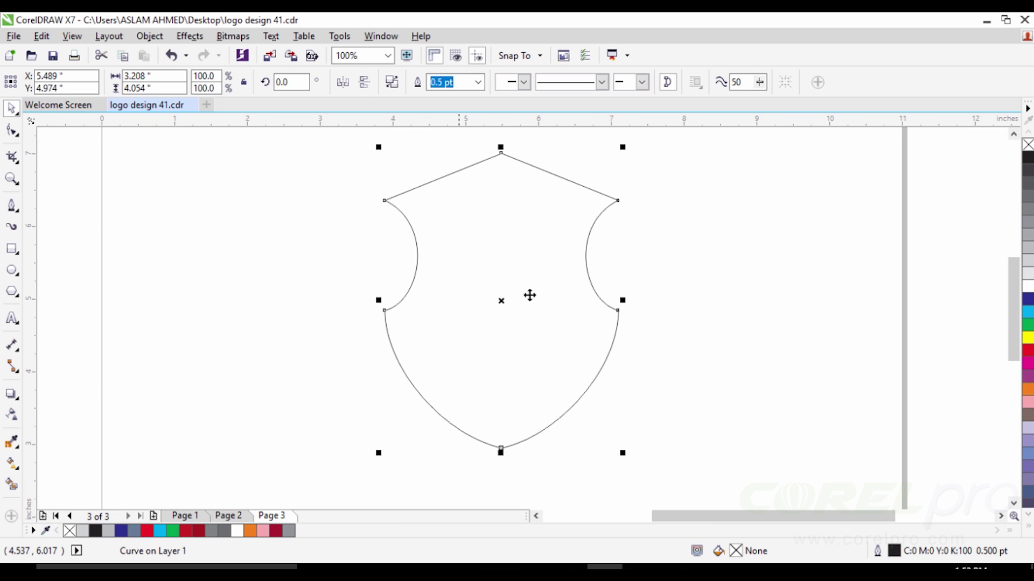
pyautogui.click(1027, 250)
pyautogui.click(775, 235)
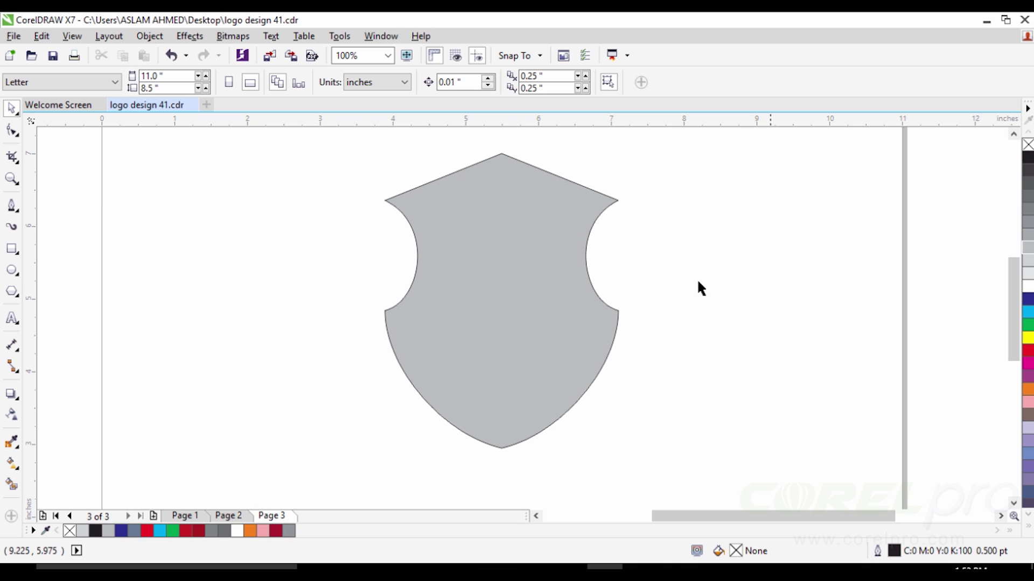
# Add a one-step inward contour to the gray shield with an offset of about 0.297 inches
pyautogui.click(563, 289)
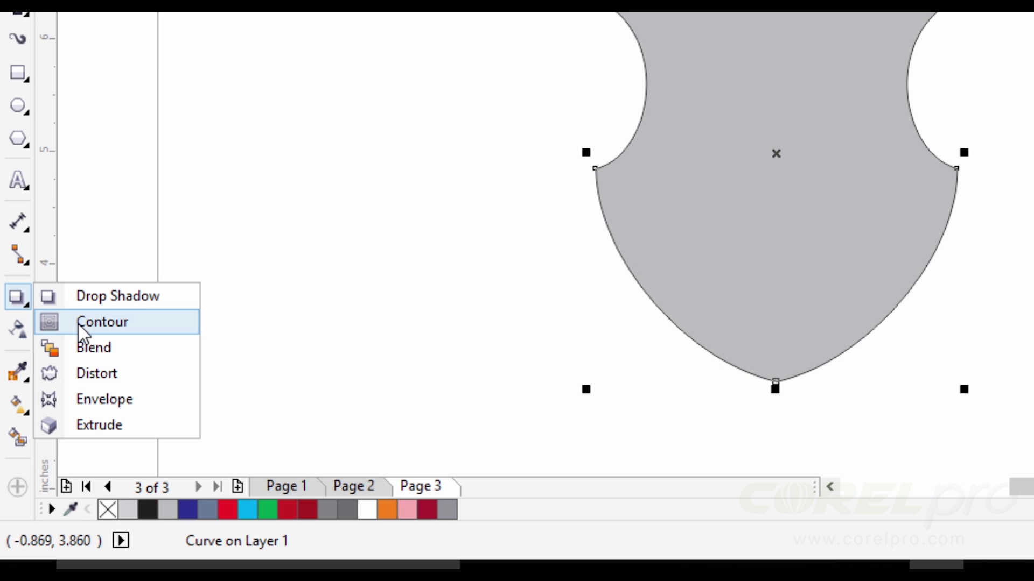
pyautogui.click(99, 323)
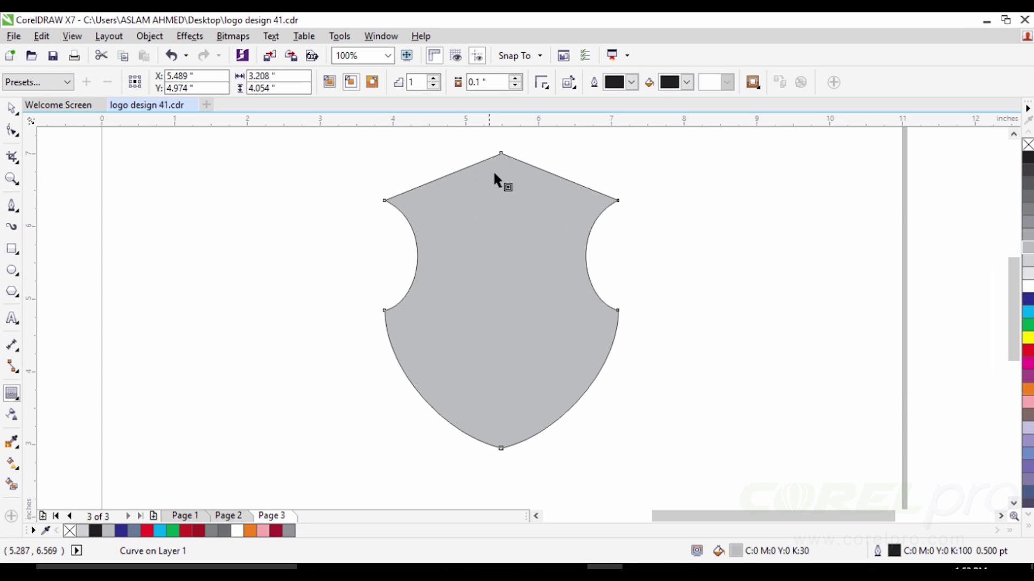
pyautogui.moveTo(501, 154); pyautogui.dragTo(499, 178)
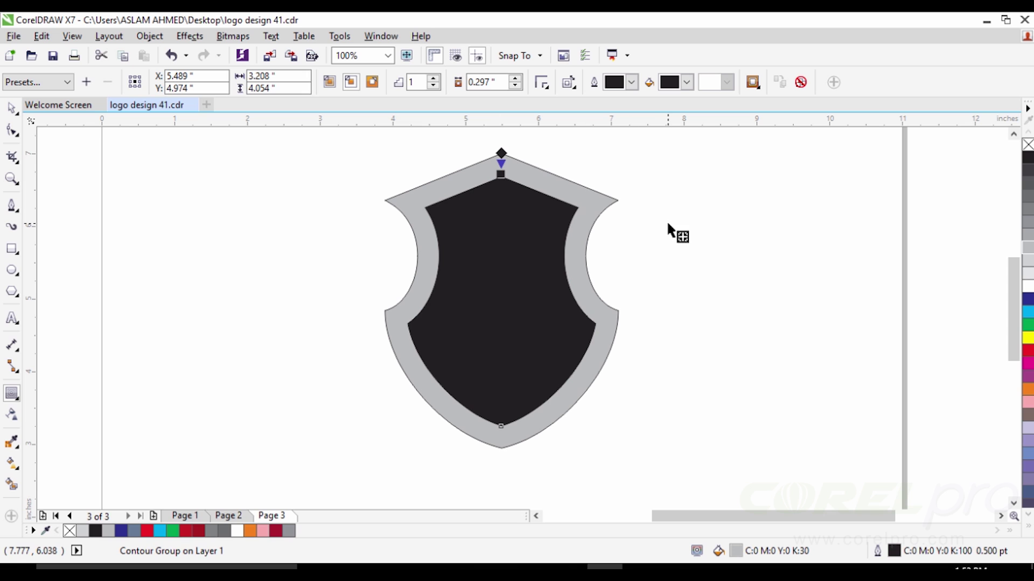
# Break the contour group apart, test-move the inner black shield aside, and undo that move
pyautogui.click(12, 108)
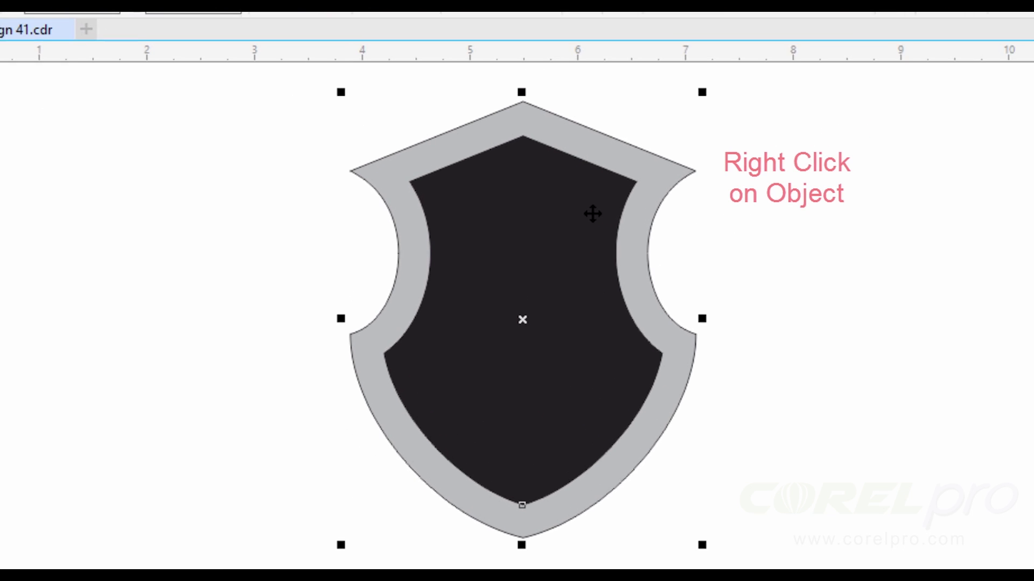
pyautogui.rightClick(546, 230)
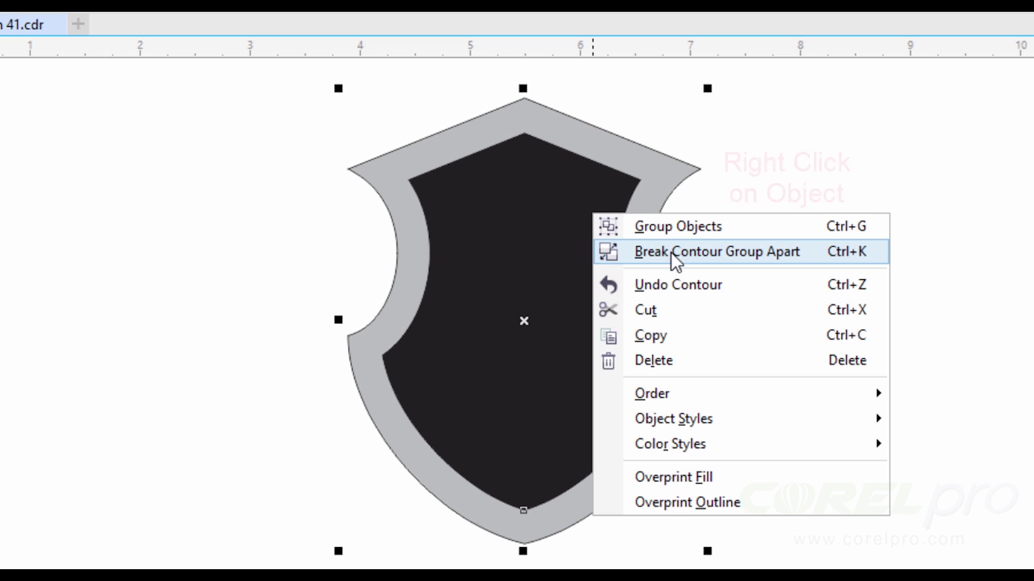
pyautogui.click(760, 254)
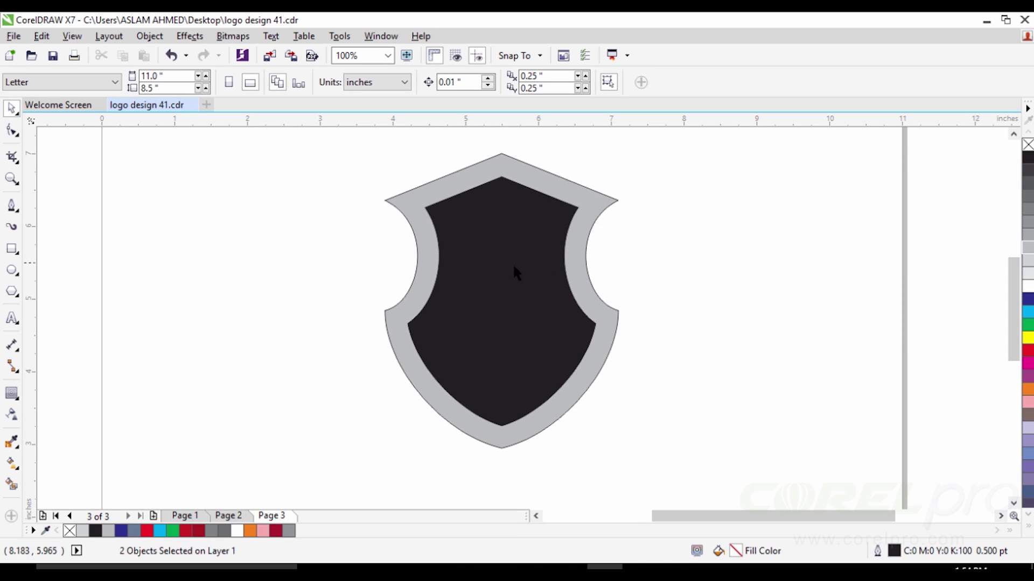
pyautogui.moveTo(514, 267); pyautogui.dragTo(768, 274)
pyautogui.hotkey('ctrl', 'z')
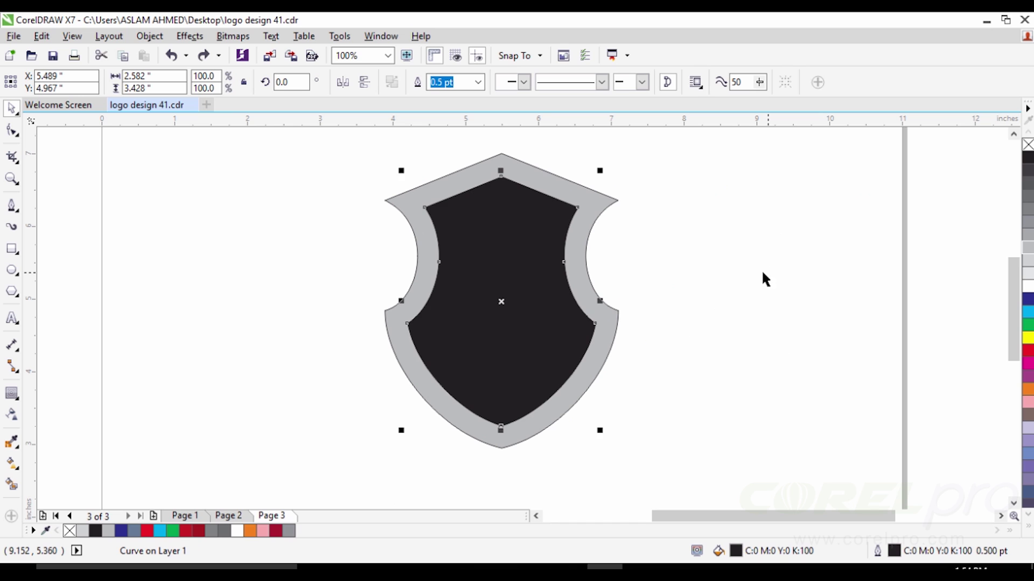
pyautogui.click(691, 259)
# Fill the inner black shield with red and deselect it
pyautogui.click(544, 267)
pyautogui.click(1027, 350)
pyautogui.click(782, 297)
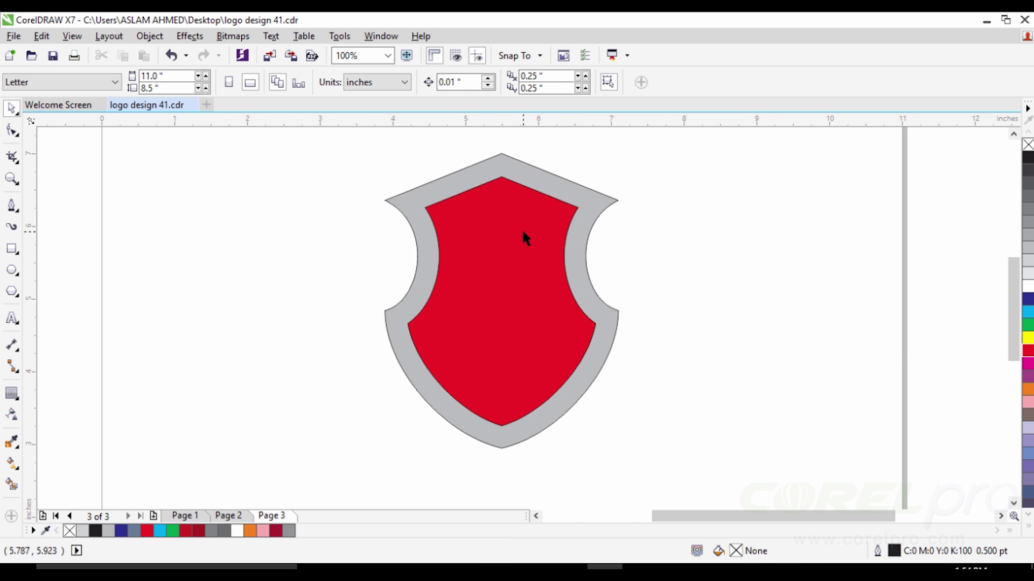
# Add a thin one-step inward contour to the red shield with an offset of about 0.032 inches
pyautogui.scroll(2, 496, 210)
pyautogui.scroll(-2, 500, 211)
pyautogui.click(500, 211)
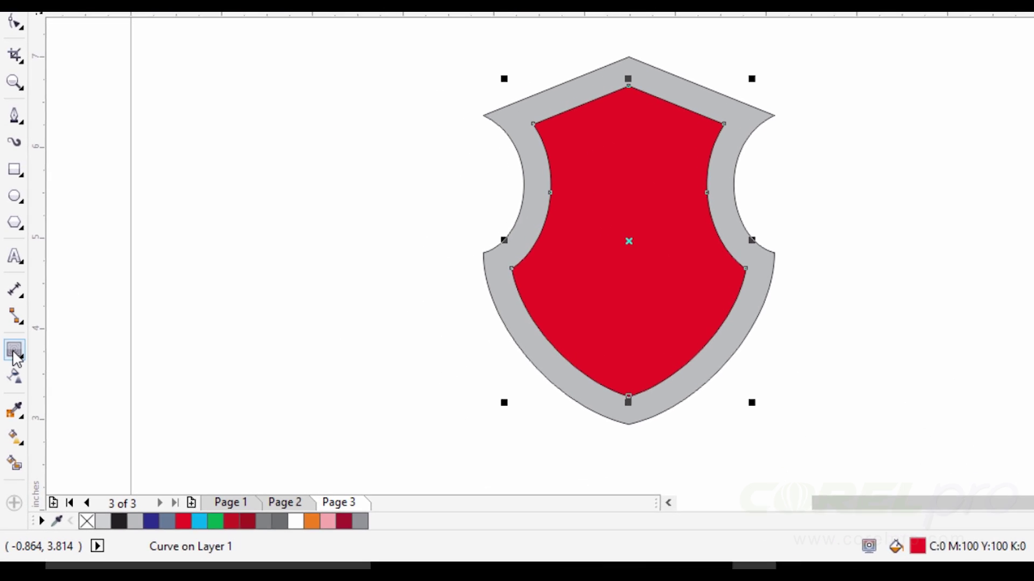
pyautogui.click(16, 315)
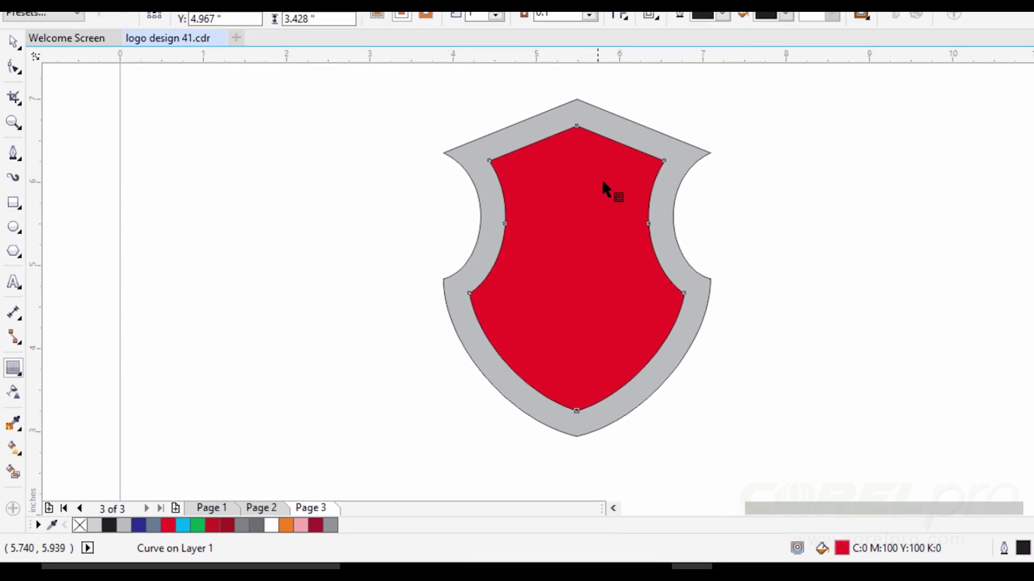
pyautogui.scroll(4, 522, 193)
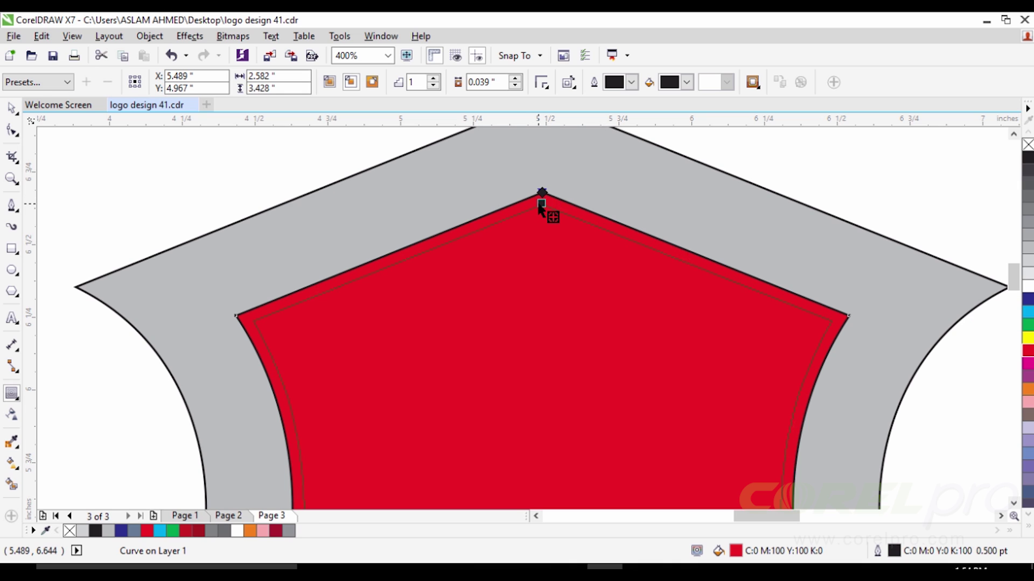
pyautogui.moveTo(538, 203); pyautogui.dragTo(538, 203)
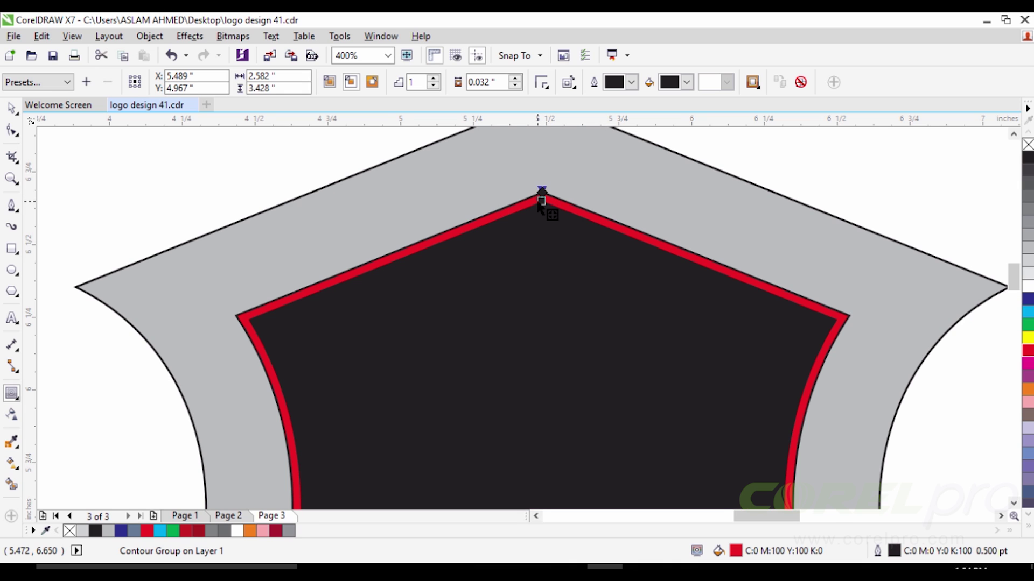
pyautogui.scroll(-4, 540, 205)
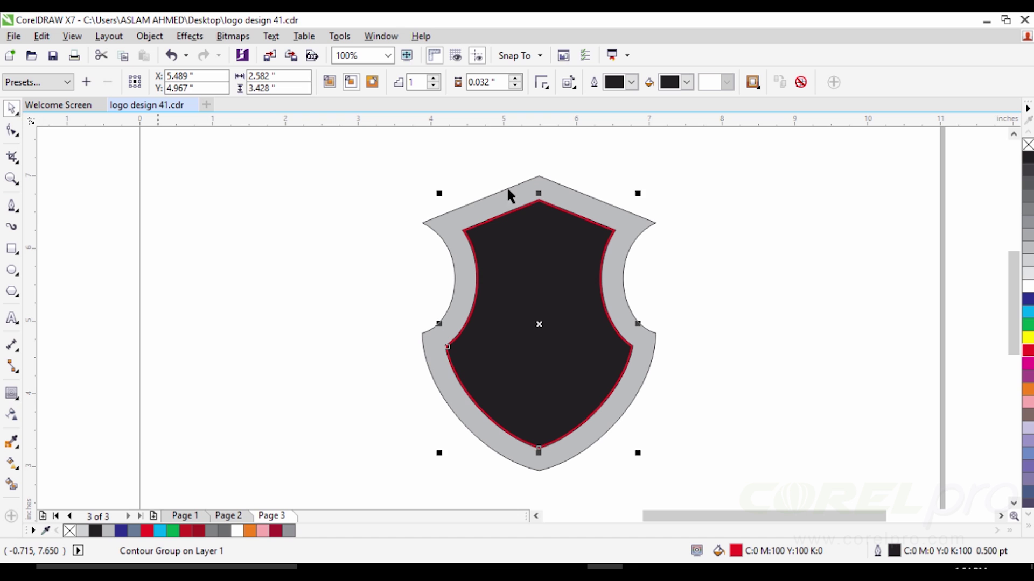
# Break the thin contour group apart, test-move the innermost black shield aside, and undo that move
pyautogui.rightClick(524, 274)
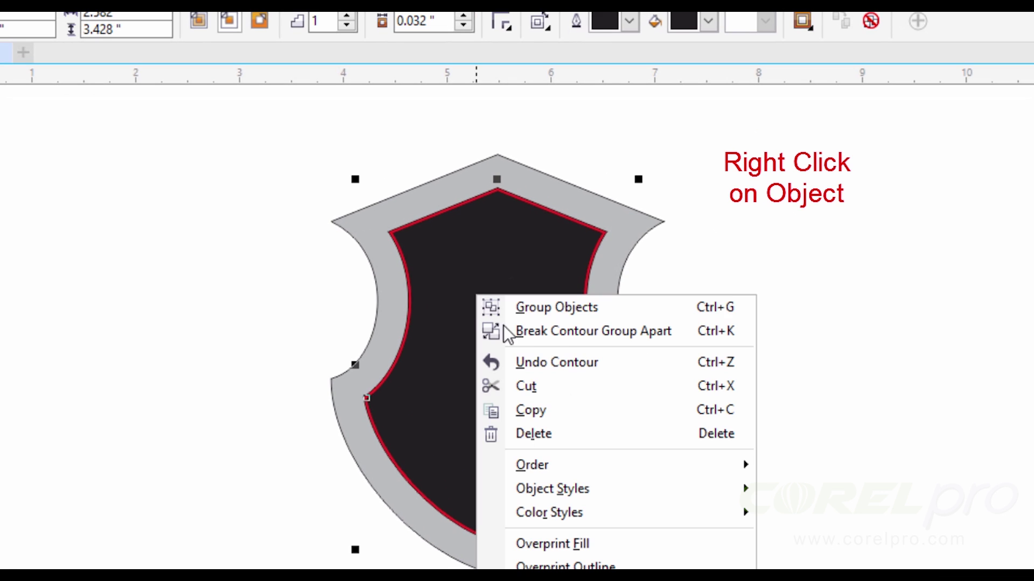
pyautogui.click(547, 335)
pyautogui.click(734, 273)
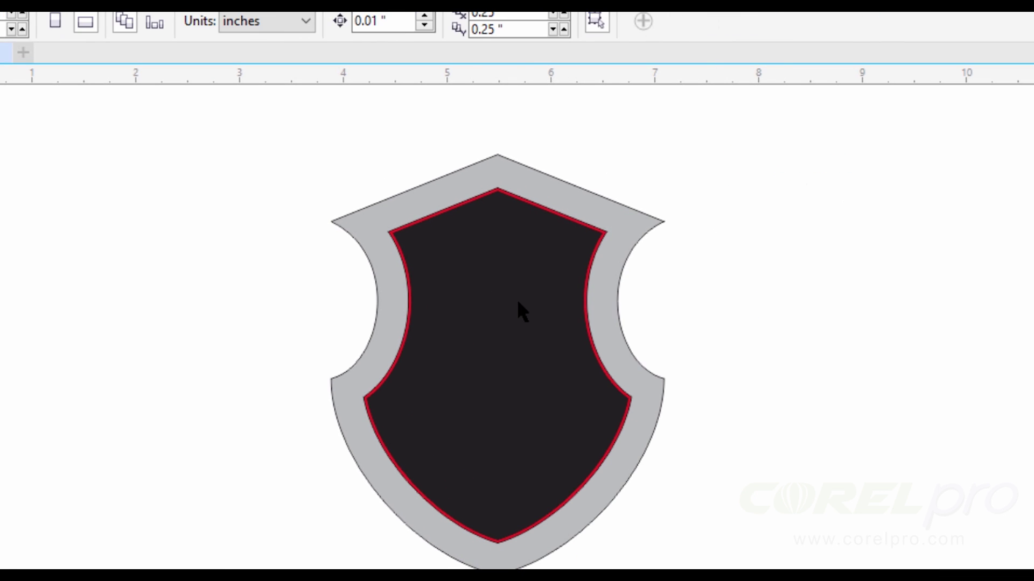
pyautogui.moveTo(586, 340); pyautogui.dragTo(779, 421)
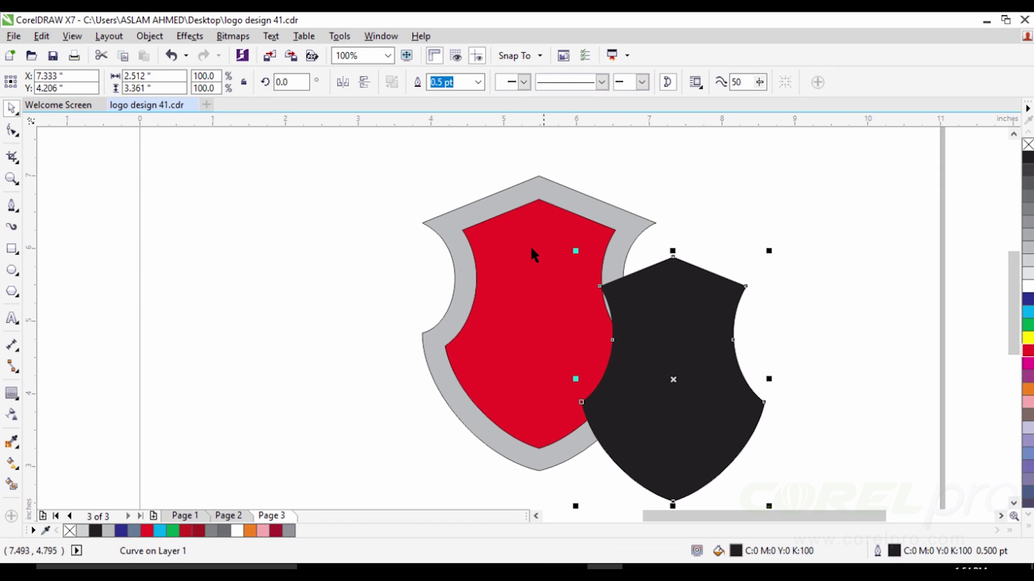
pyautogui.hotkey('ctrl', 'z')
pyautogui.click(712, 224)
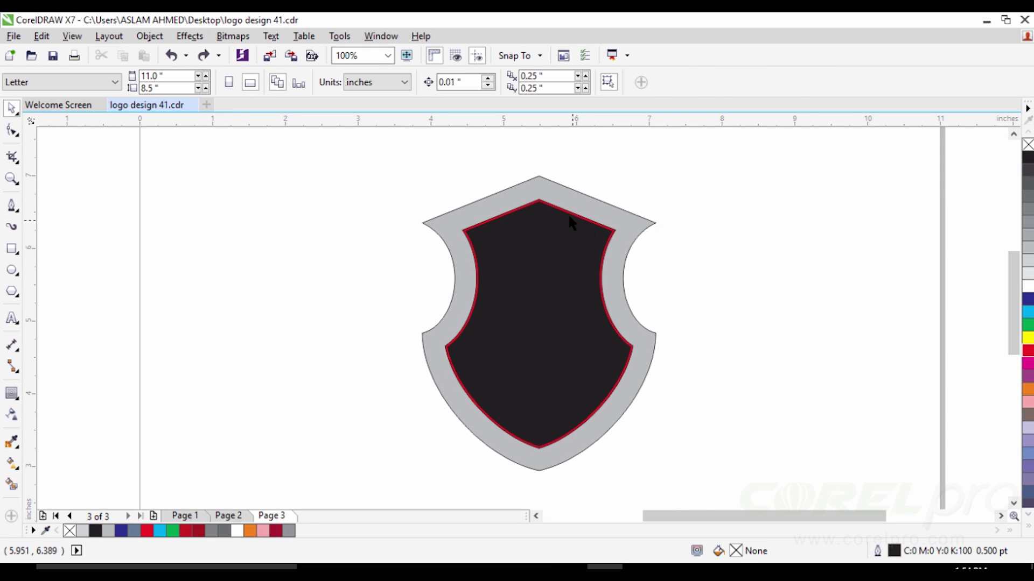
# Fill the red shield behind the innermost shape with black
pyautogui.scroll(4, 567, 215)
pyautogui.scroll(2, 569, 215)
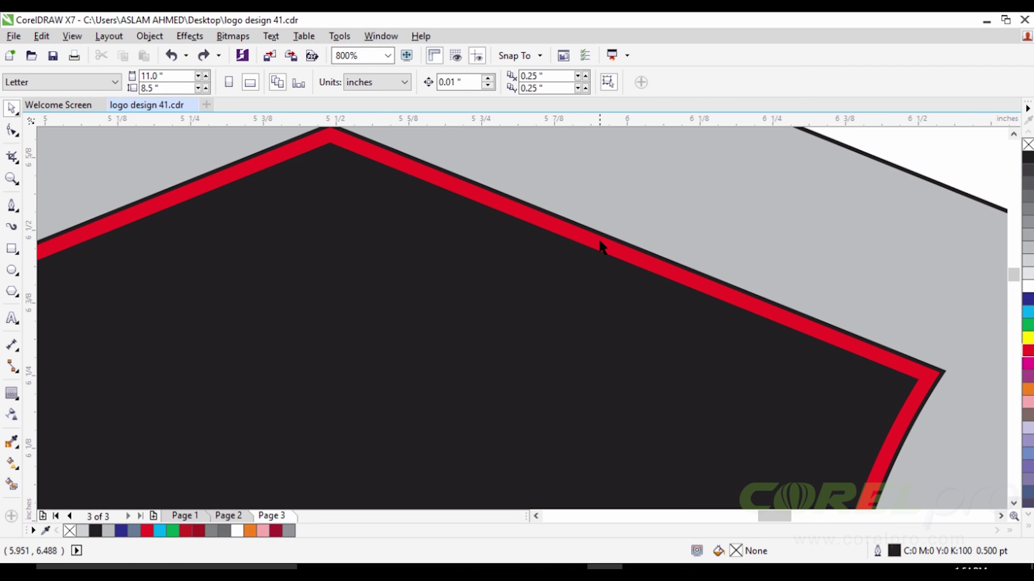
pyautogui.click(602, 247)
pyautogui.click(1026, 161)
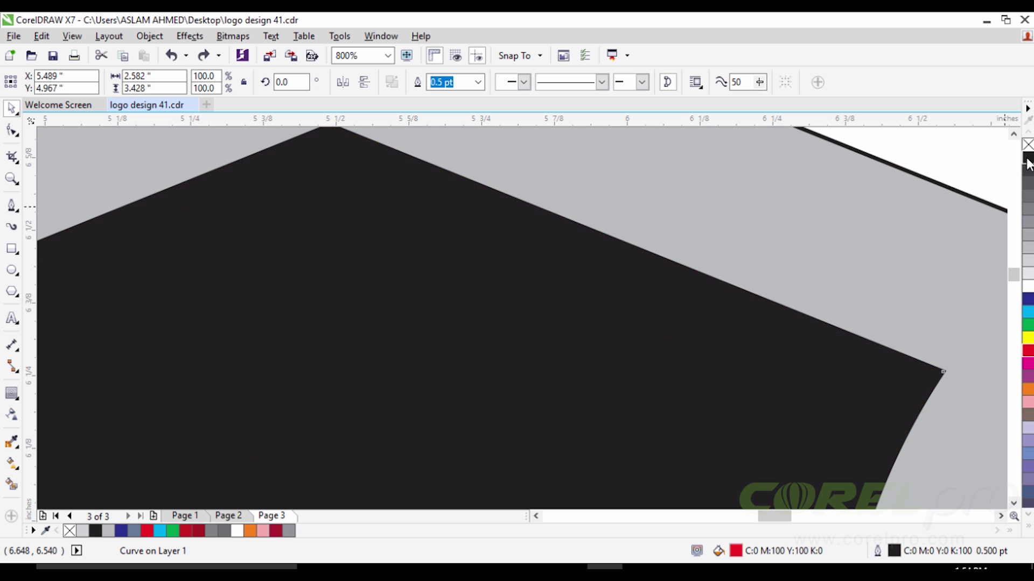
# Fill the innermost shield with red, leaving a thin black border around it, and deselect it
pyautogui.scroll(-4, 611, 234)
pyautogui.click(585, 362)
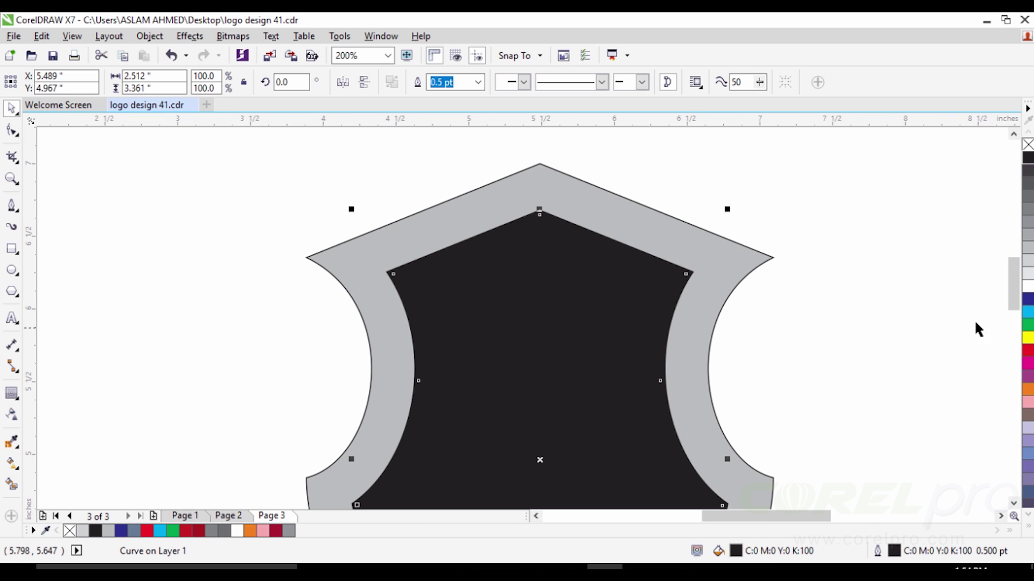
pyautogui.click(1028, 350)
pyautogui.click(835, 259)
pyautogui.scroll(-2, 531, 258)
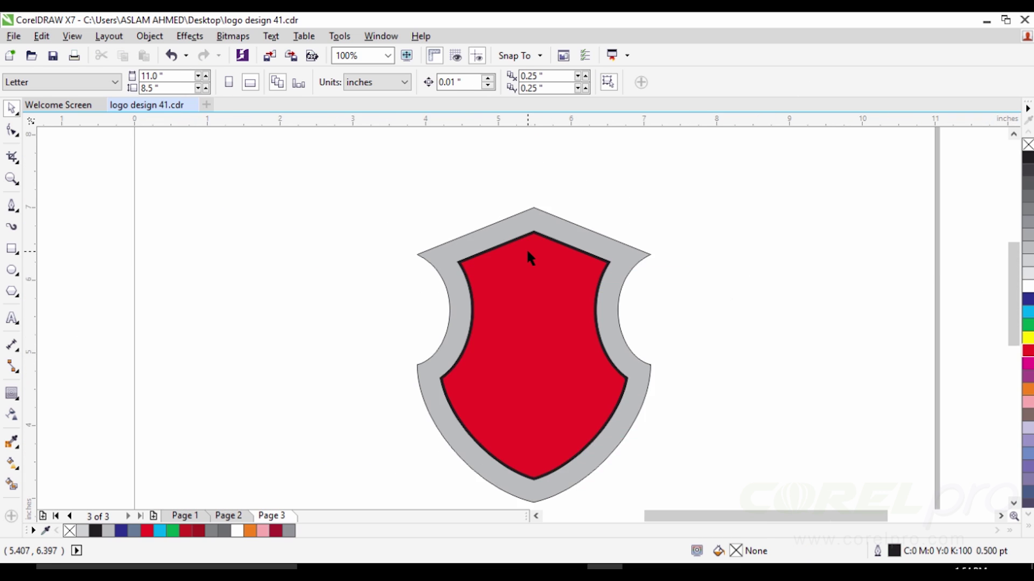
# Apply a vertical linear fountain fill to the outer gray shield, running from its top peak to its bottom point
pyautogui.scroll(-2, 525, 248)
pyautogui.scroll(2, 520, 267)
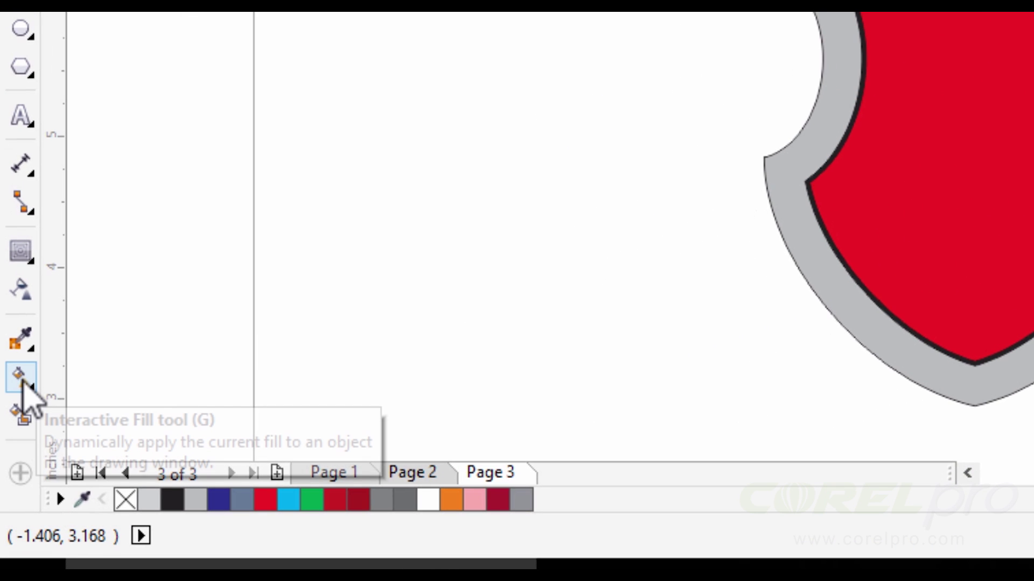
pyautogui.click(21, 380)
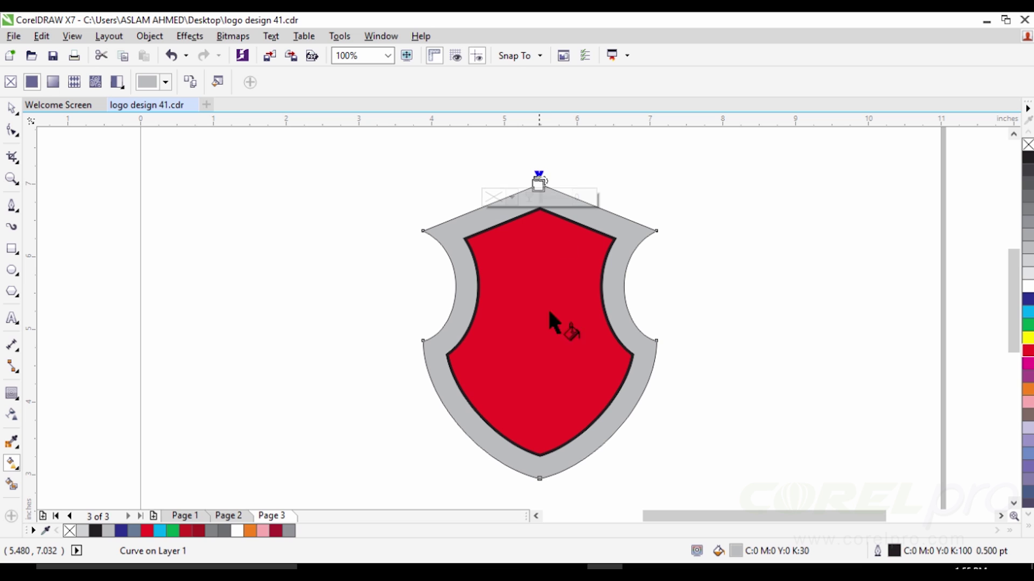
pyautogui.moveTo(538, 182); pyautogui.dragTo(538, 477)
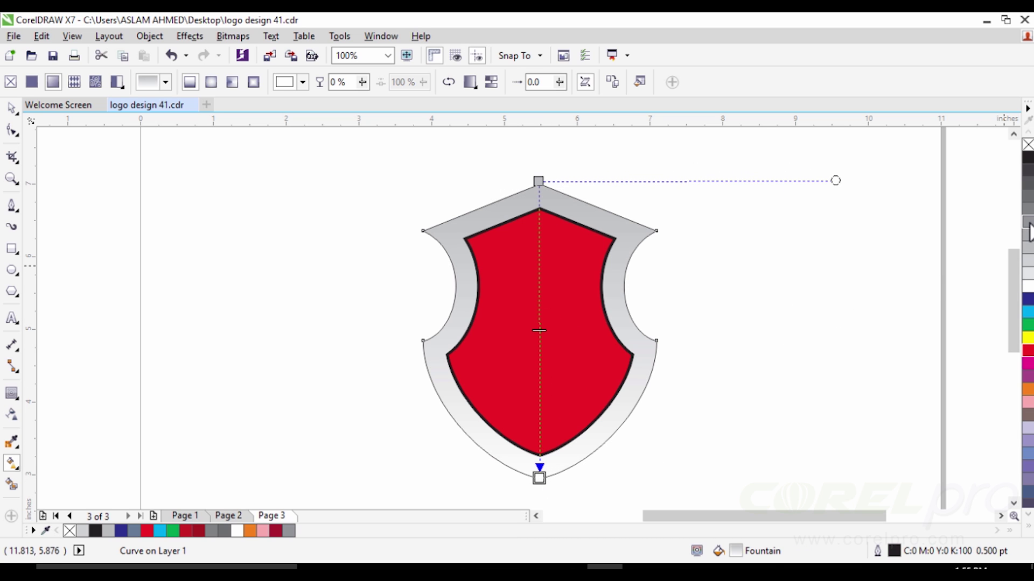
# Set the gradient's bottom end to 50% black and add a 40% black stop and a white stop closely above it
pyautogui.moveTo(1029, 224); pyautogui.dragTo(957, 261)
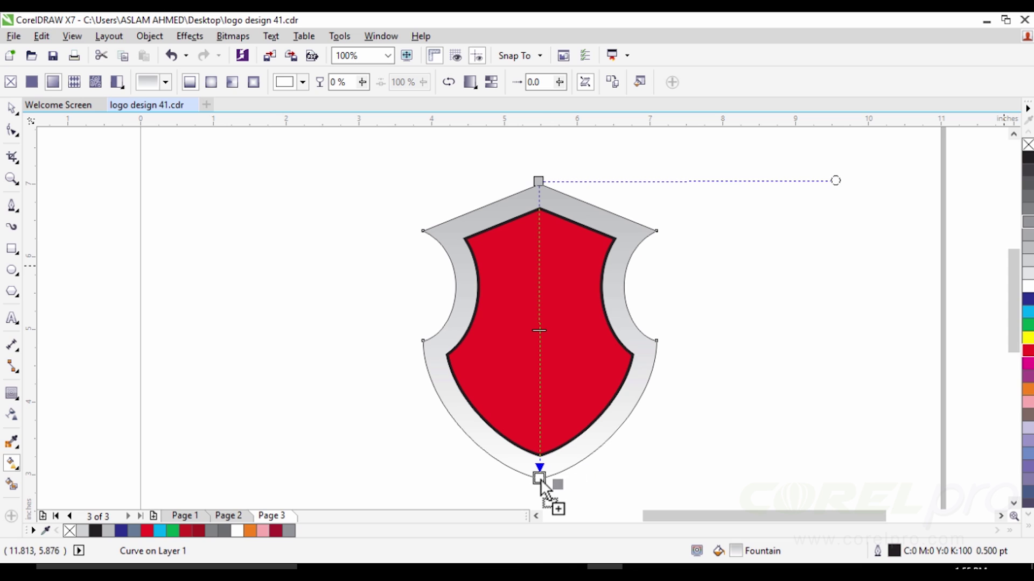
pyautogui.moveTo(540, 480); pyautogui.dragTo(541, 479)
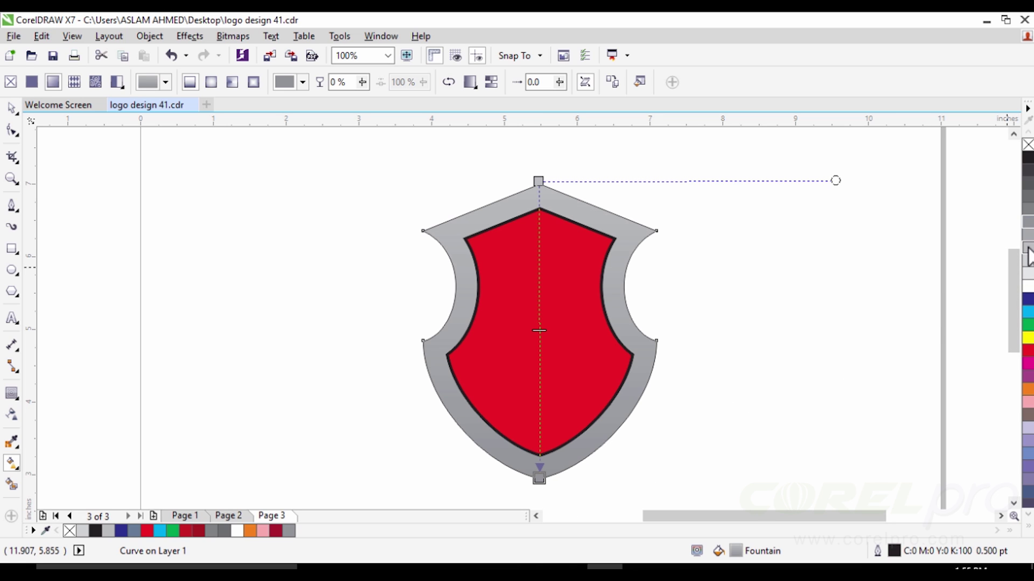
pyautogui.moveTo(1029, 245); pyautogui.dragTo(822, 325)
pyautogui.moveTo(539, 439); pyautogui.dragTo(540, 438)
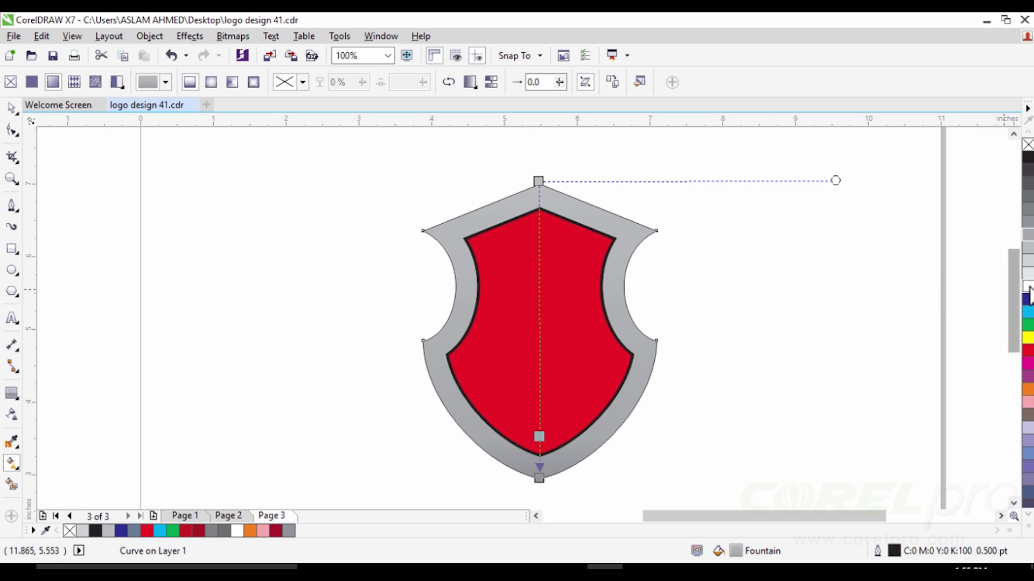
pyautogui.moveTo(1028, 285); pyautogui.dragTo(539, 422)
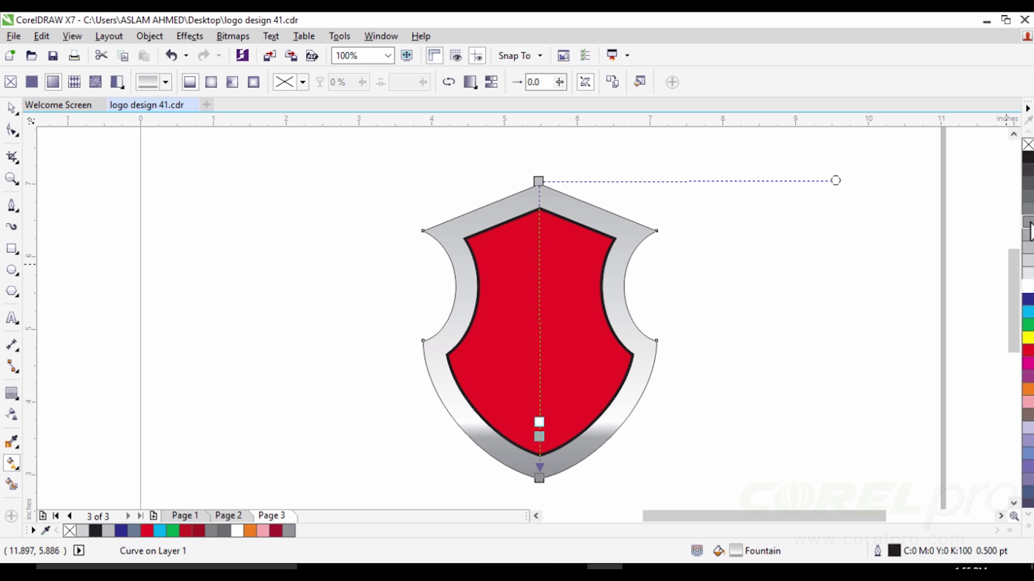
# Set the gradient's top end to 50% black and place a white color stop below it at 19%
pyautogui.moveTo(539, 183); pyautogui.dragTo(538, 181)
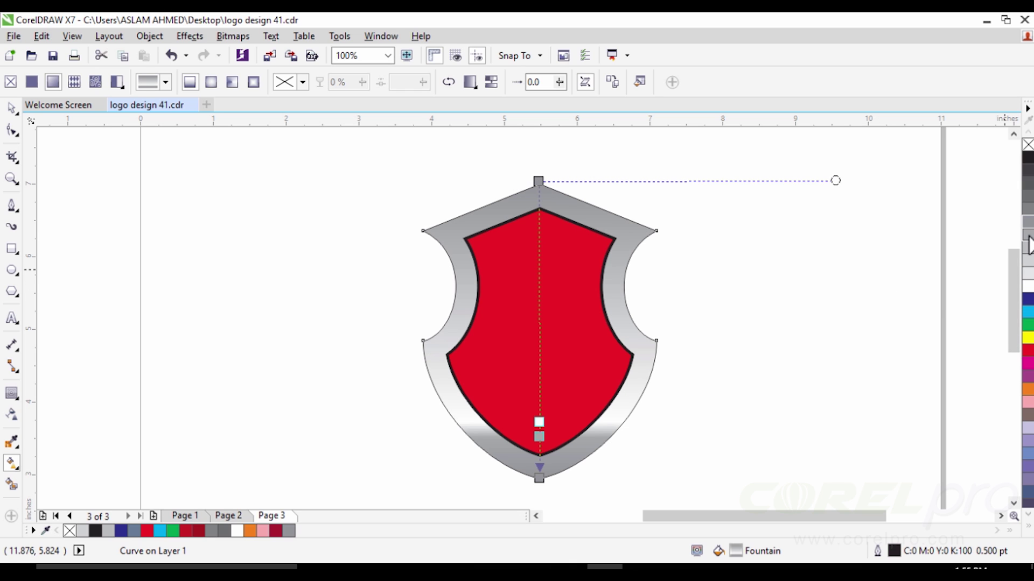
pyautogui.moveTo(1029, 243); pyautogui.dragTo(644, 237)
pyautogui.moveTo(541, 235); pyautogui.dragTo(539, 228)
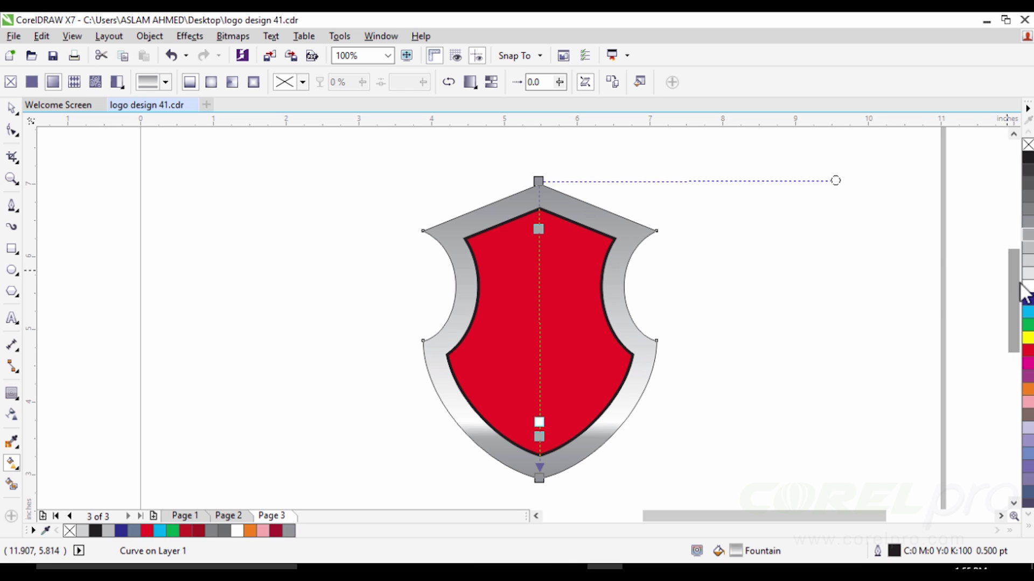
pyautogui.moveTo(1028, 287); pyautogui.dragTo(539, 236)
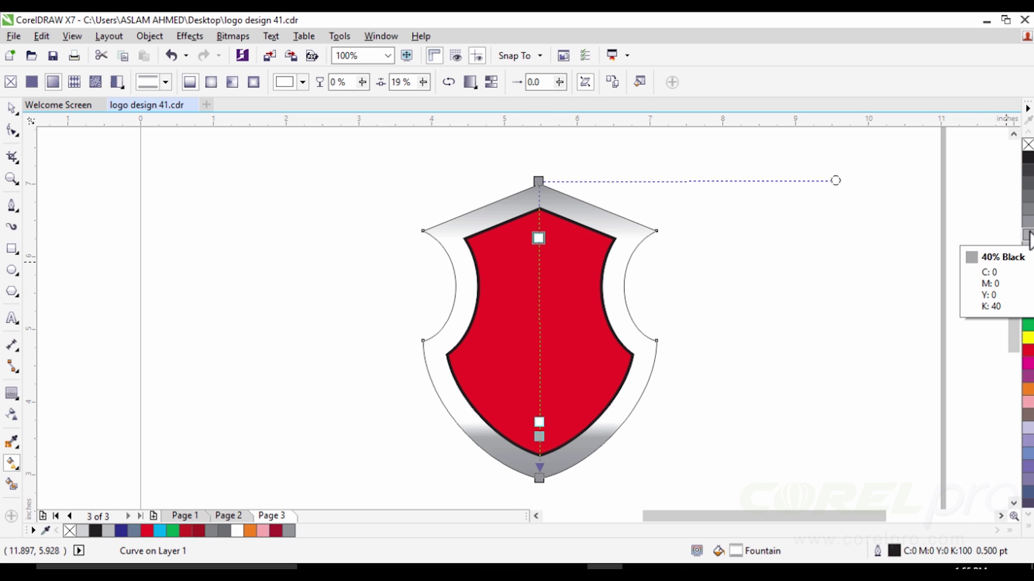
# Add a 40% black stop near the gradient's top, plus white, black and 10% black stops in sequence around its middle
pyautogui.moveTo(1028, 235); pyautogui.dragTo(538, 223)
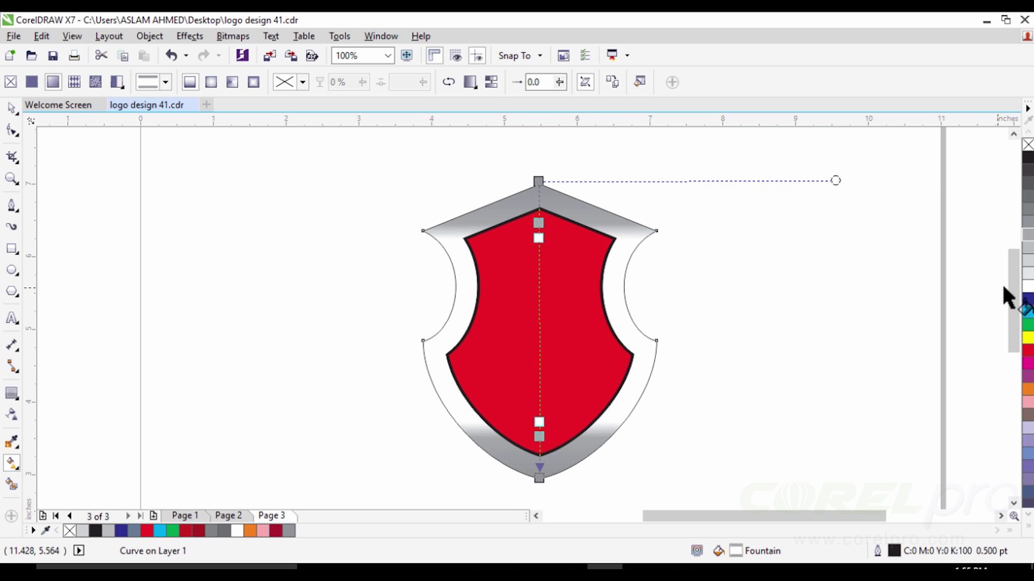
pyautogui.moveTo(1028, 286); pyautogui.dragTo(539, 319)
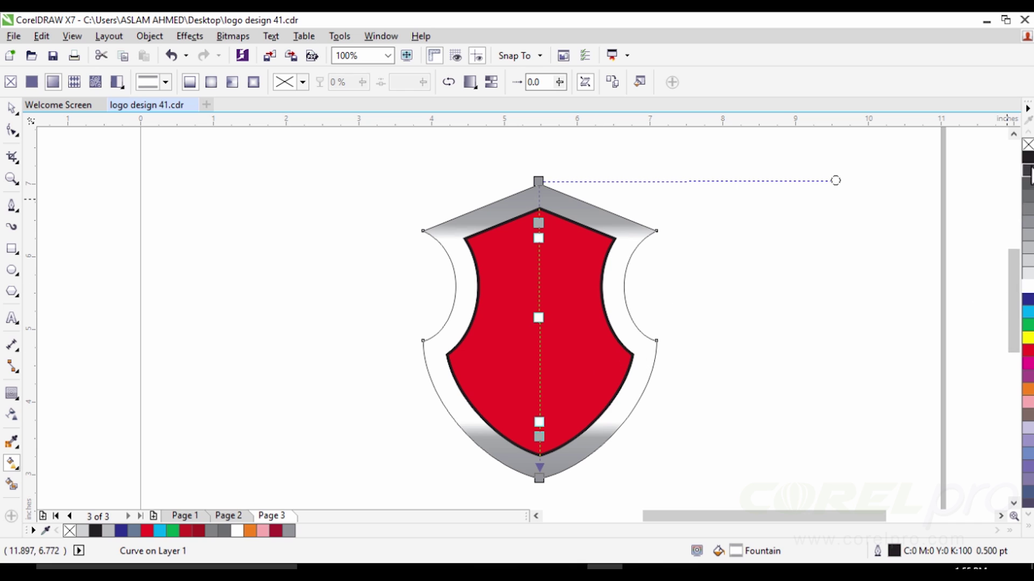
pyautogui.moveTo(1027, 157); pyautogui.dragTo(632, 298)
pyautogui.moveTo(539, 327); pyautogui.dragTo(538, 325)
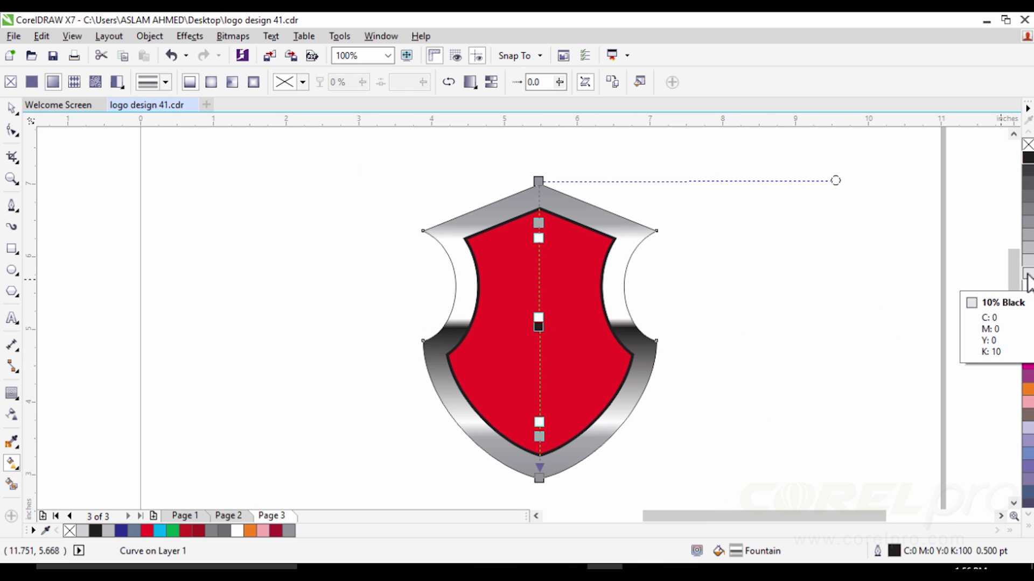
pyautogui.moveTo(1027, 274); pyautogui.dragTo(539, 341)
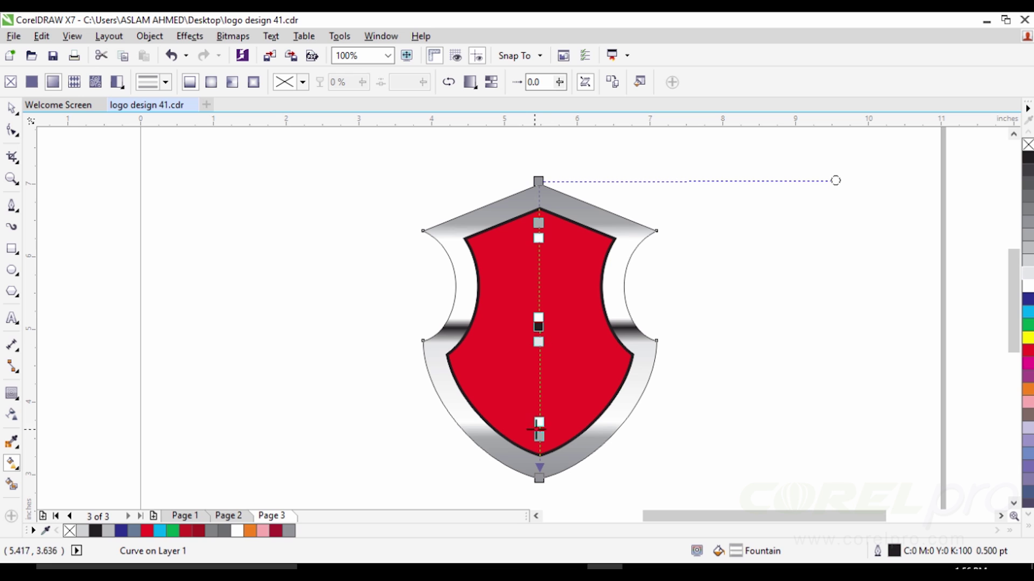
# Extend the gradient past the shield's bottom point and top peak, and reposition the lower 40% black stop at 87%
pyautogui.click(538, 428)
pyautogui.moveTo(539, 430); pyautogui.dragTo(539, 489)
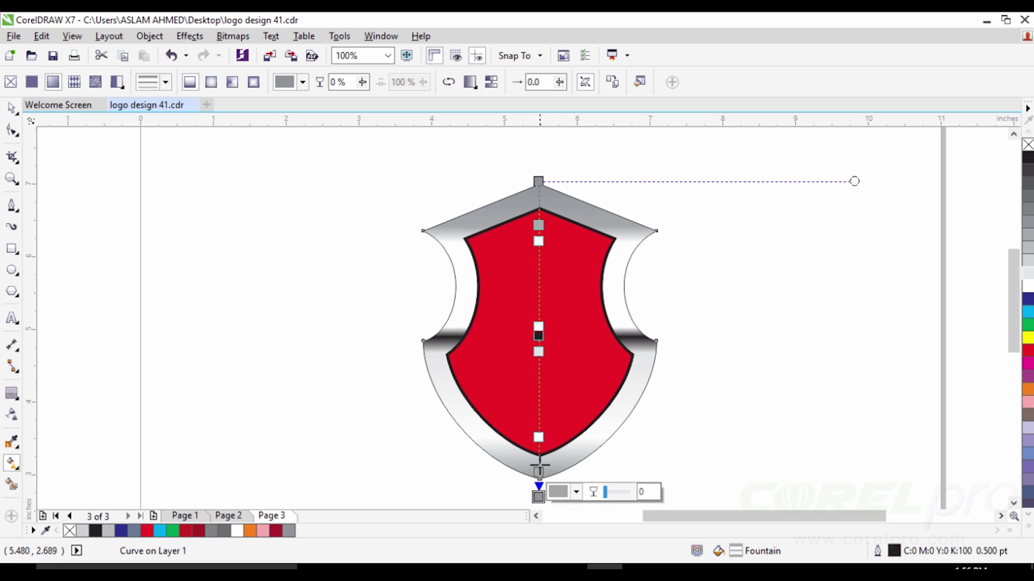
pyautogui.click(538, 452)
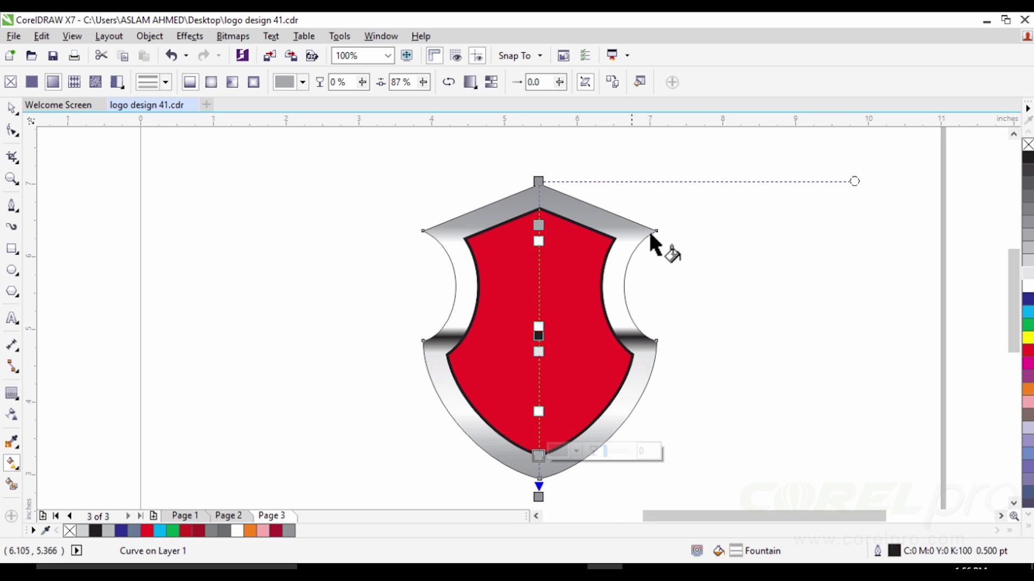
pyautogui.moveTo(538, 225); pyautogui.dragTo(538, 154)
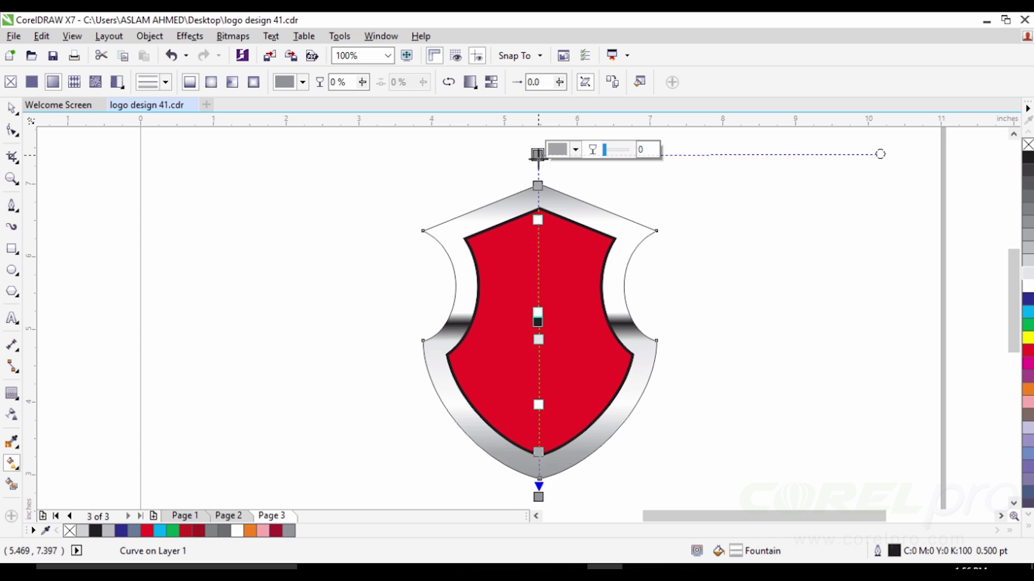
# Add a 10% black stop between the upper and middle white stops and another just above the lower white stop
pyautogui.click(1028, 274)
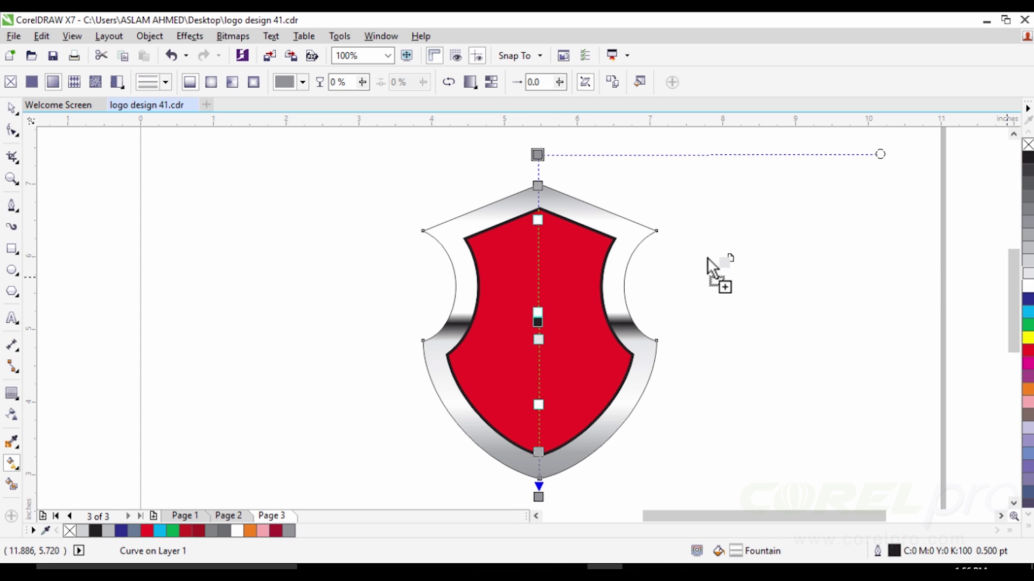
pyautogui.moveTo(538, 270); pyautogui.dragTo(537, 268)
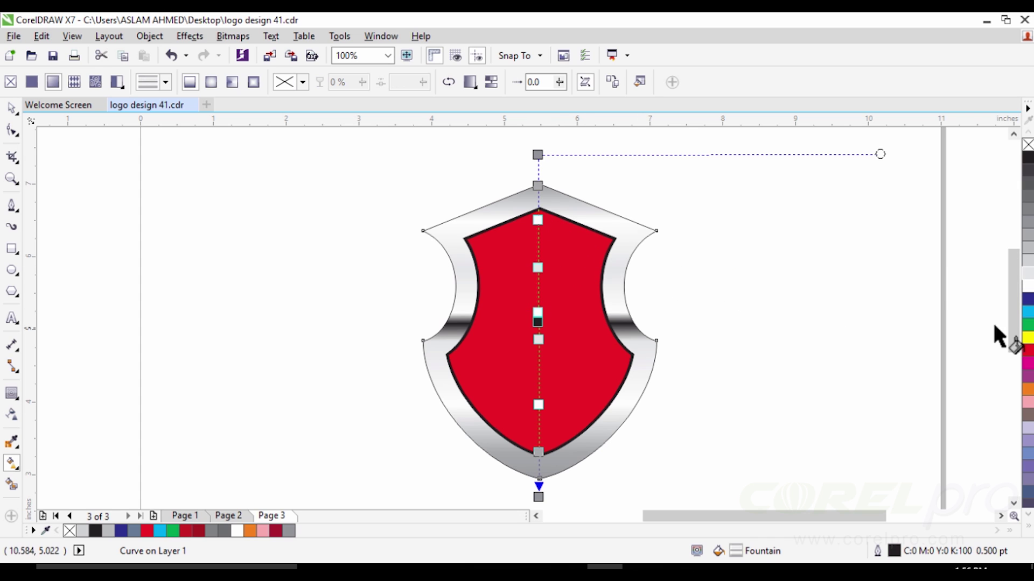
pyautogui.moveTo(1027, 280); pyautogui.dragTo(538, 378)
pyautogui.click(11, 108)
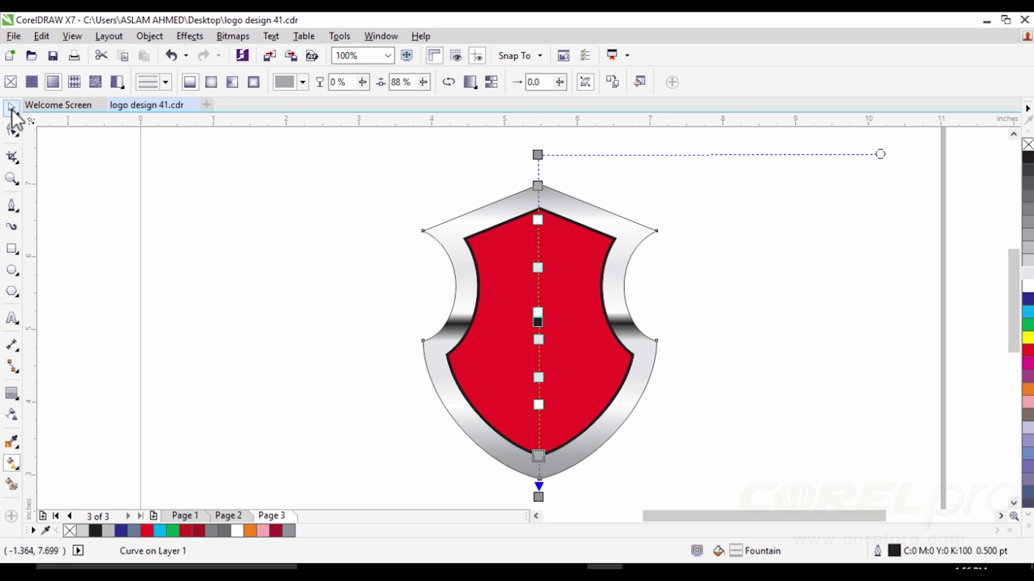
# On the outer border's gradient, shift the upper white stop, the upper 10% black stop to 37%, and the lower white stop downward
pyautogui.scroll(-2, 541, 218)
pyautogui.scroll(2, 542, 220)
pyautogui.click(547, 203)
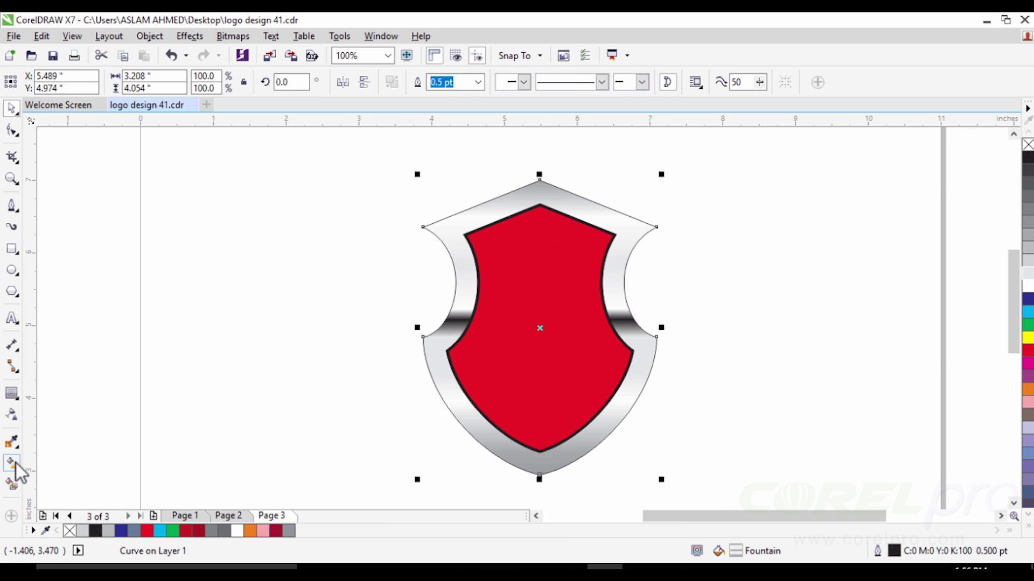
pyautogui.click(11, 463)
pyautogui.click(537, 232)
pyautogui.moveTo(538, 262); pyautogui.dragTo(538, 277)
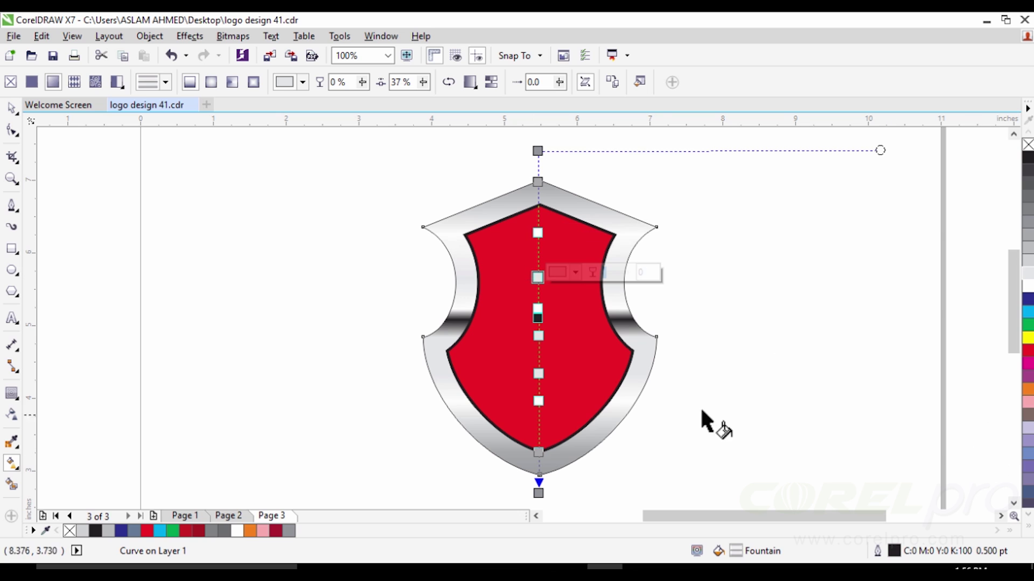
pyautogui.moveTo(538, 401); pyautogui.dragTo(537, 417)
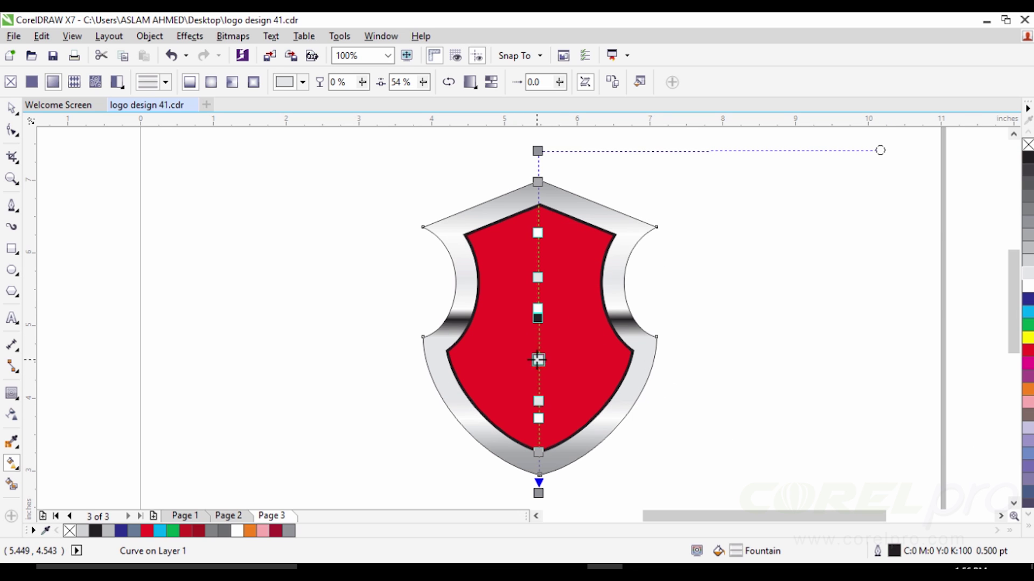
# Lower the gradient's black band to the shield's side corners, with the 10% black stop just below it and the middle white stop at 50%
pyautogui.moveTo(538, 318); pyautogui.dragTo(538, 353)
pyautogui.hotkey('ctrl', 'z')
pyautogui.hotkey('ctrl', 'z')
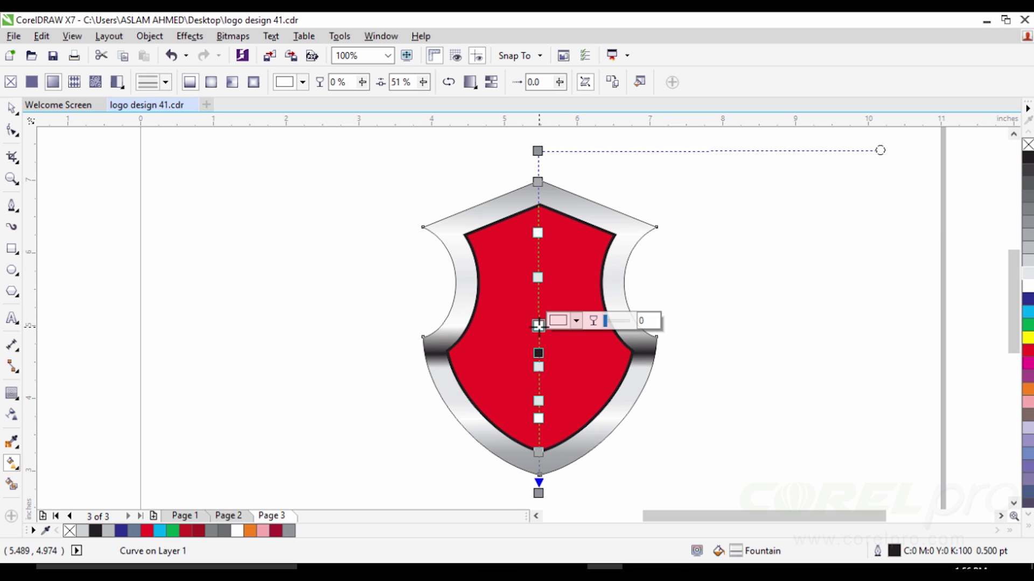
pyautogui.scroll(4, 538, 367)
pyautogui.click(538, 366)
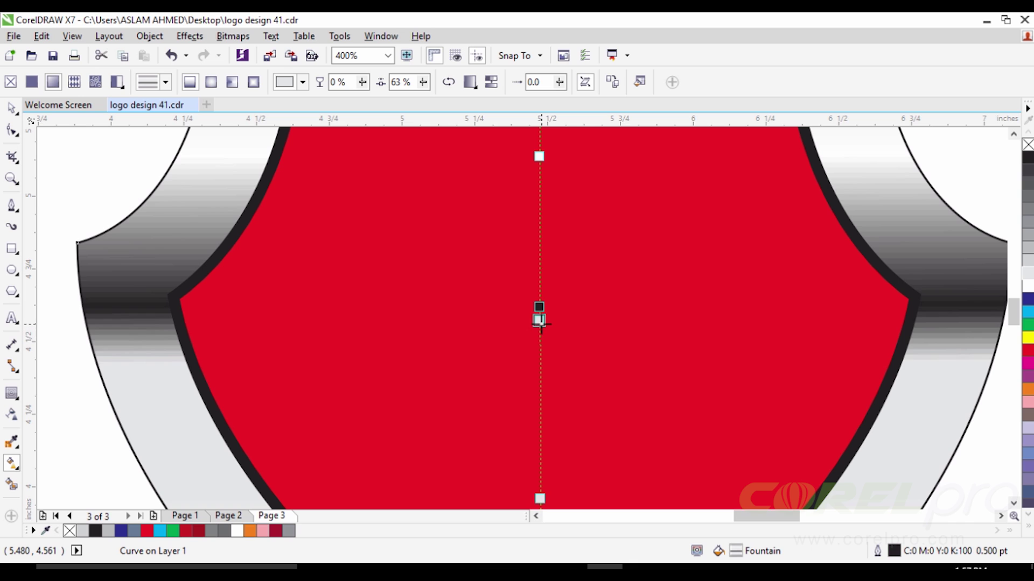
pyautogui.scroll(-3, 540, 322)
pyautogui.scroll(2, 542, 360)
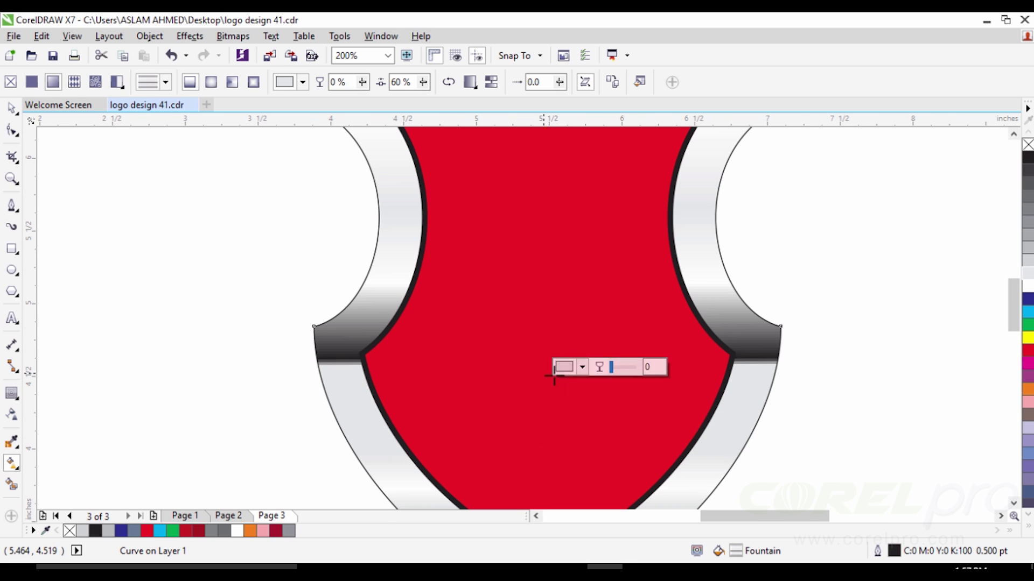
pyautogui.moveTo(554, 371); pyautogui.dragTo(545, 303)
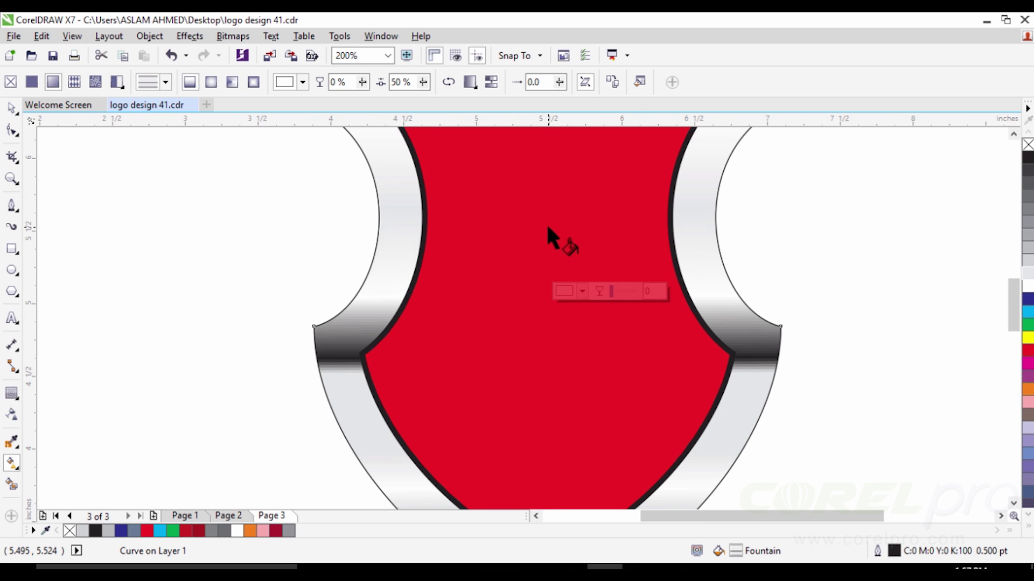
# Move the gradient's upper white stop to 20% and deselect the outer border
pyautogui.scroll(-1, 547, 229)
pyautogui.click(546, 160)
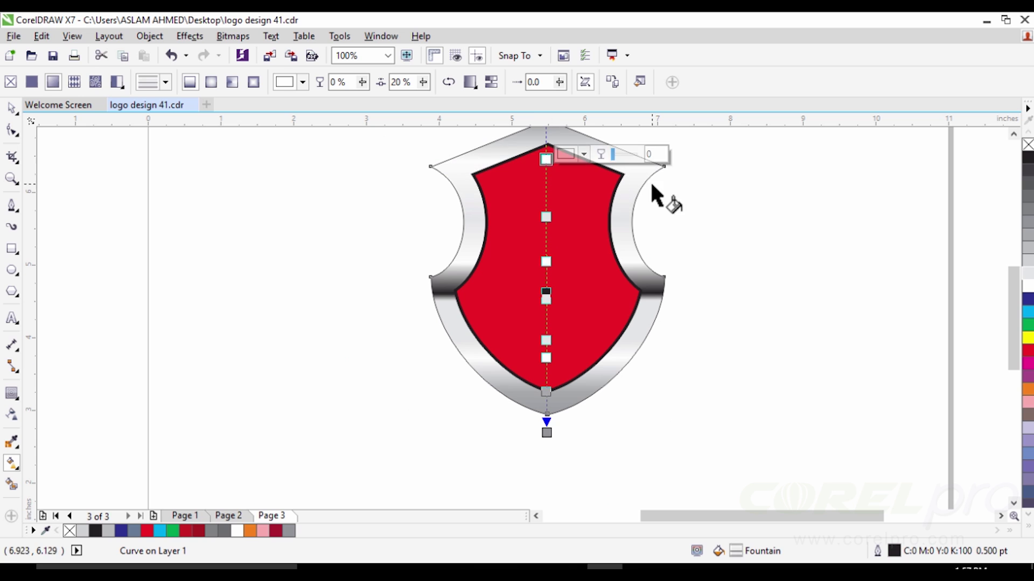
pyautogui.click(11, 110)
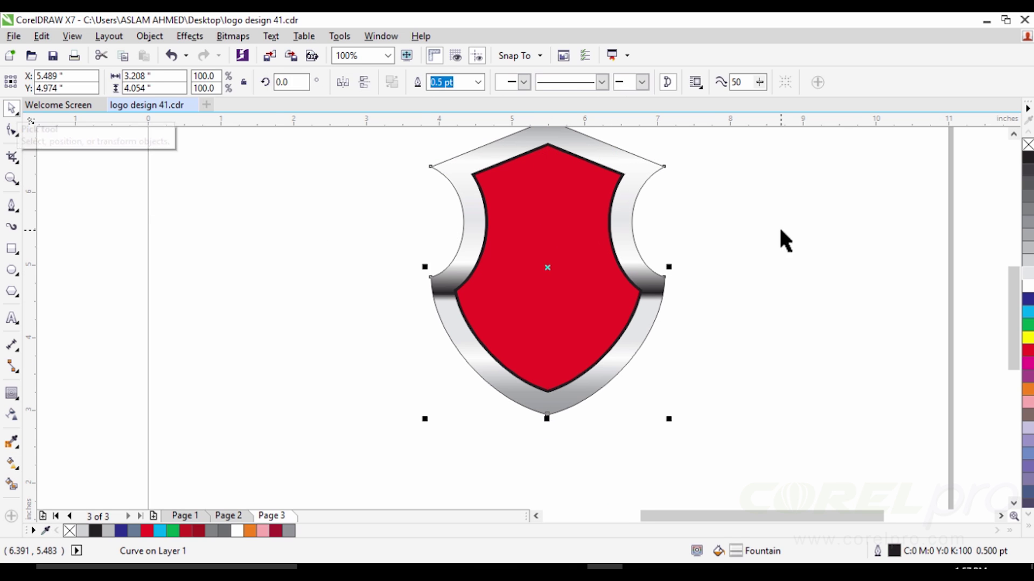
pyautogui.press('Escape')
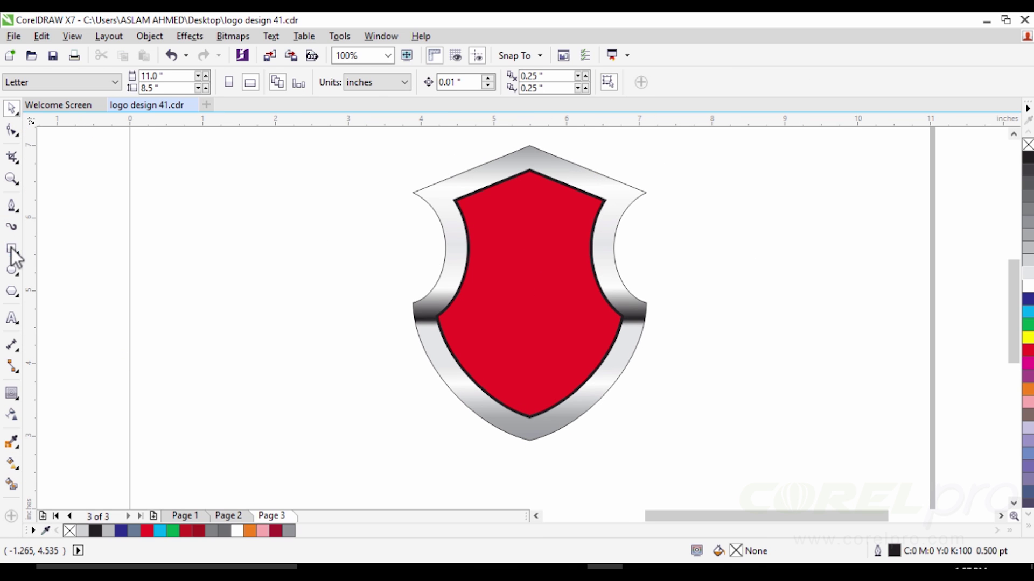
# Draw a 2.08 by 4.825 inch rectangle from the shield's vertical centerline, covering the right half of the red area
pyautogui.click(11, 248)
pyautogui.moveTo(531, 168)
pyautogui.mouseDown()
pyautogui.moveTo(581, 346)
pyautogui.moveTo(644, 454)
pyautogui.moveTo(681, 464)
pyautogui.mouseUp()
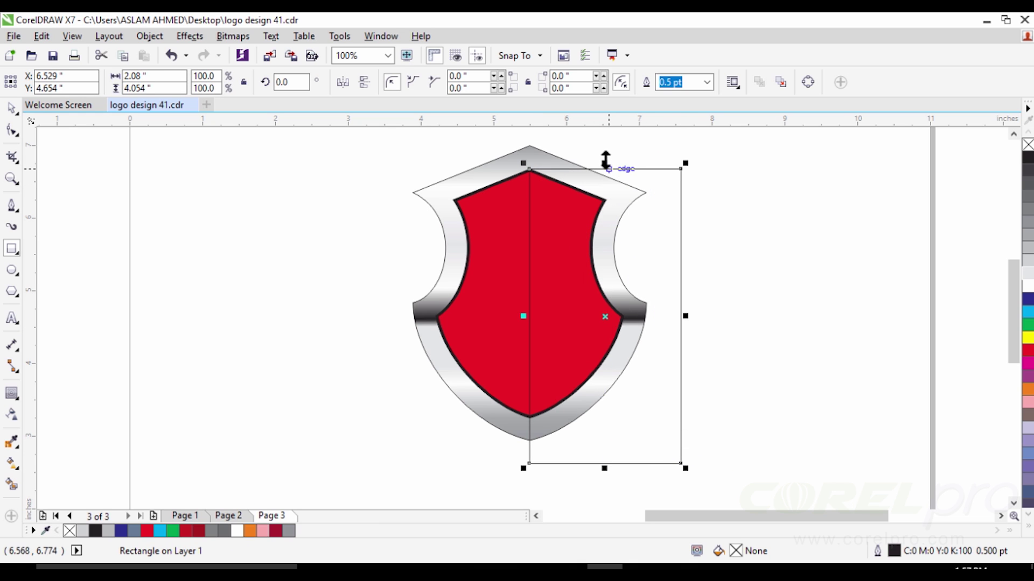
pyautogui.moveTo(607, 149)
pyautogui.mouseDown()
pyautogui.moveTo(609, 127)
pyautogui.moveTo(607, 167)
pyautogui.mouseUp()
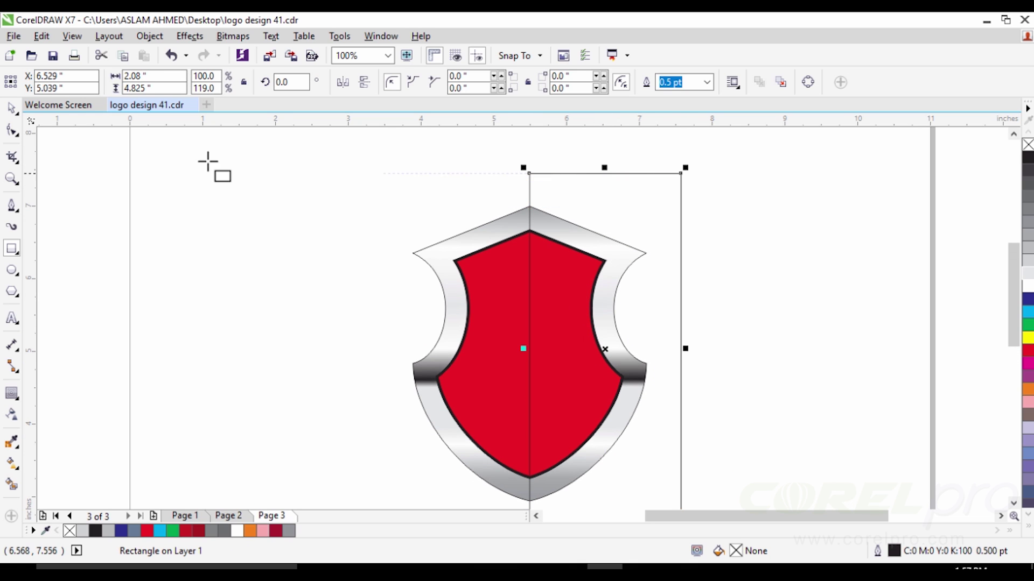
# Intersect the rectangle with the red inner shield, and move the rectangle off to the right of the shield
pyautogui.press('space')
pyautogui.keyDown('shift'); pyautogui.click(489, 304); pyautogui.keyUp('shift')
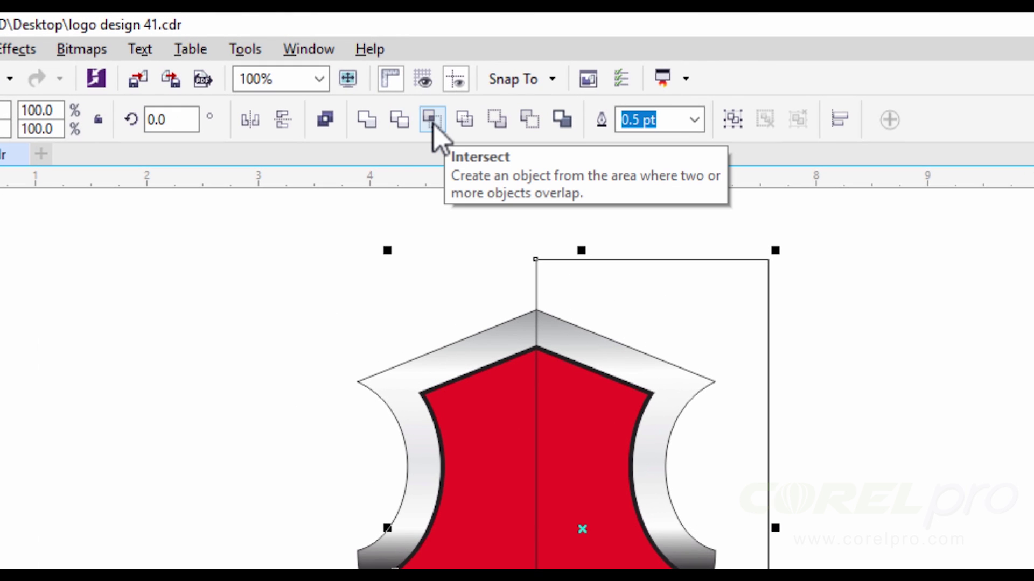
pyautogui.click(434, 124)
pyautogui.moveTo(650, 318); pyautogui.dragTo(832, 351)
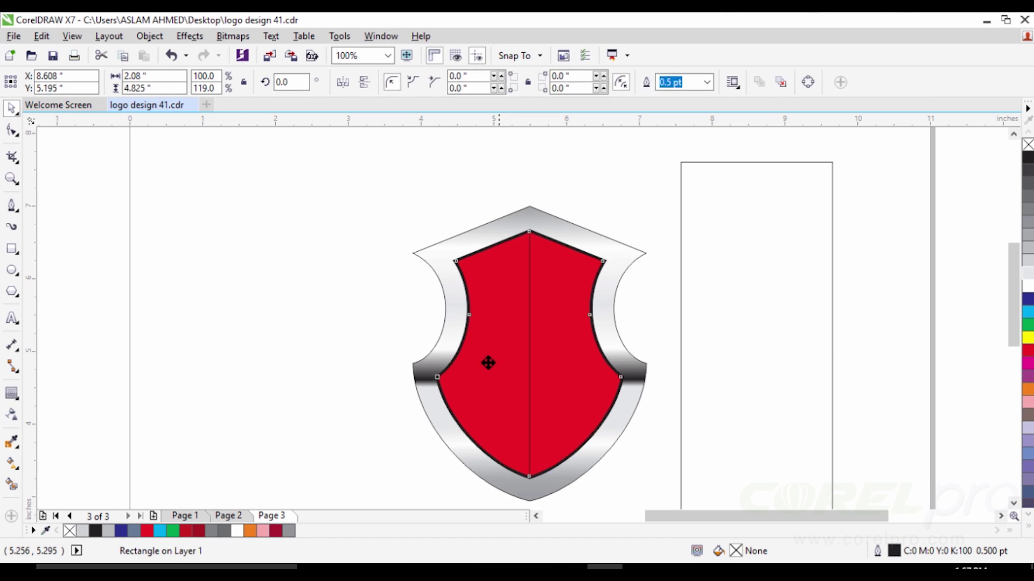
# Pull the red shield and its intersected right half aside in turn, undoing each move
pyautogui.moveTo(470, 548); pyautogui.dragTo(448, 580)
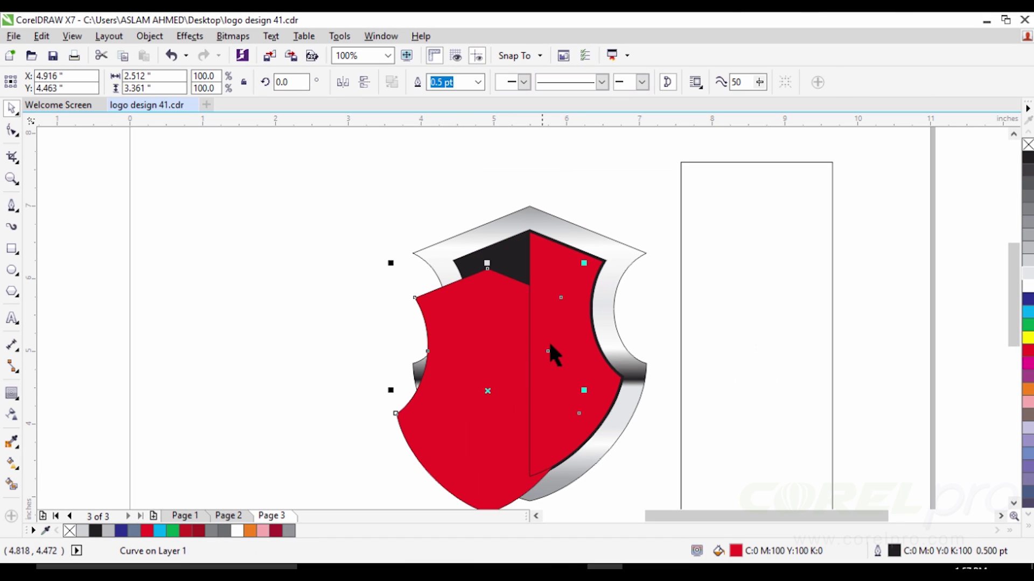
pyautogui.hotkey('ctrl', 'z')
pyautogui.moveTo(551, 270); pyautogui.dragTo(685, 297)
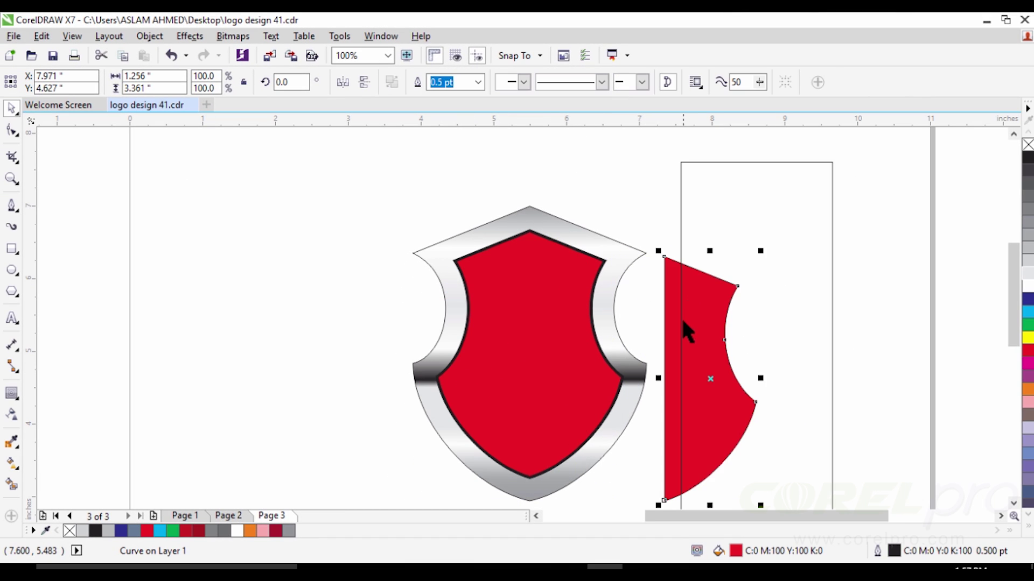
pyautogui.hotkey('ctrl', 'z')
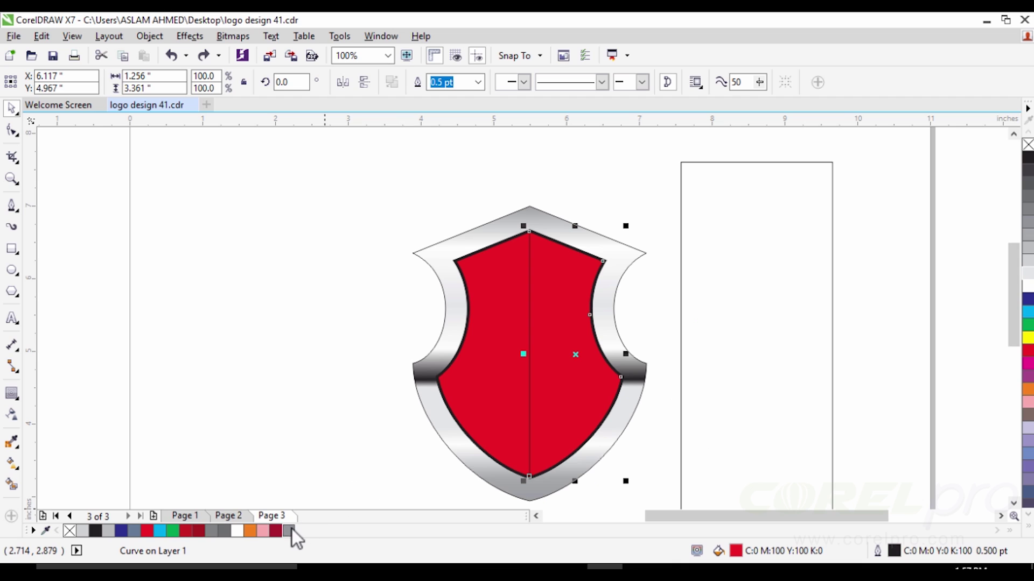
# Fill the right half of the red shield with dark red, C:19 M:100 Y:100 K:18, and deselect it
pyautogui.click(1026, 354)
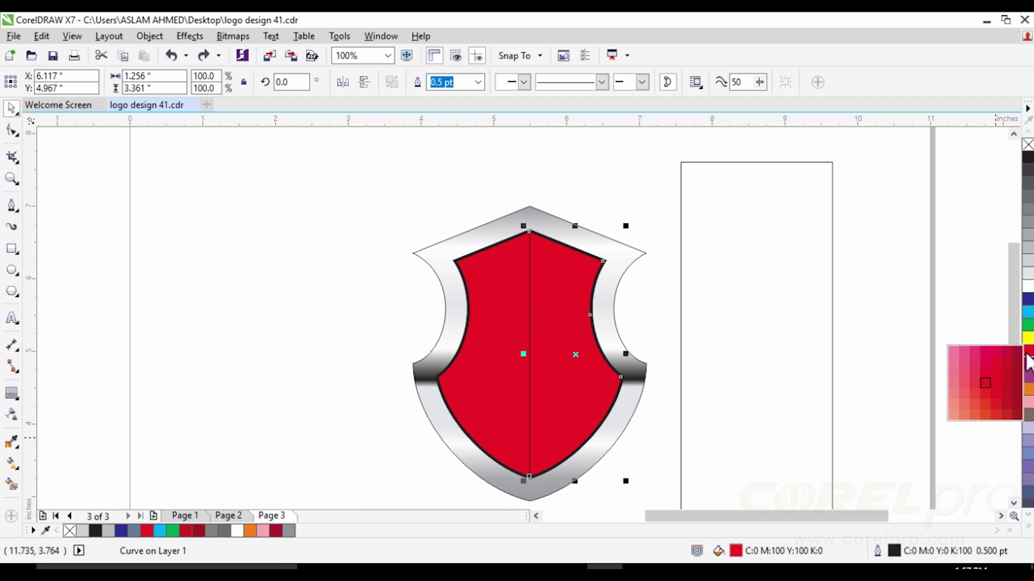
pyautogui.click(1018, 384)
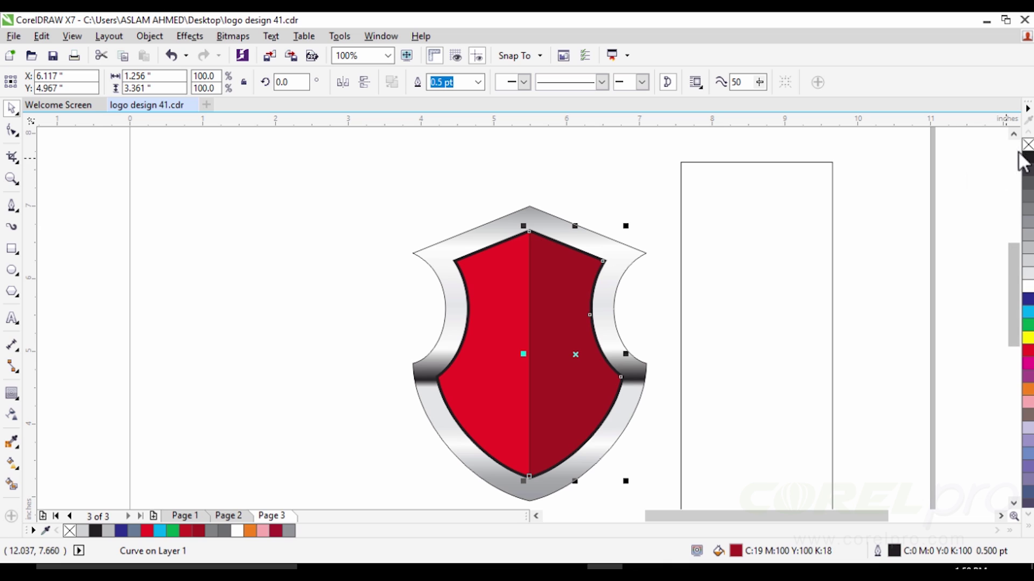
pyautogui.click(620, 208)
# Delete the leftover rectangle beside the shield
pyautogui.scroll(-1, 621, 208)
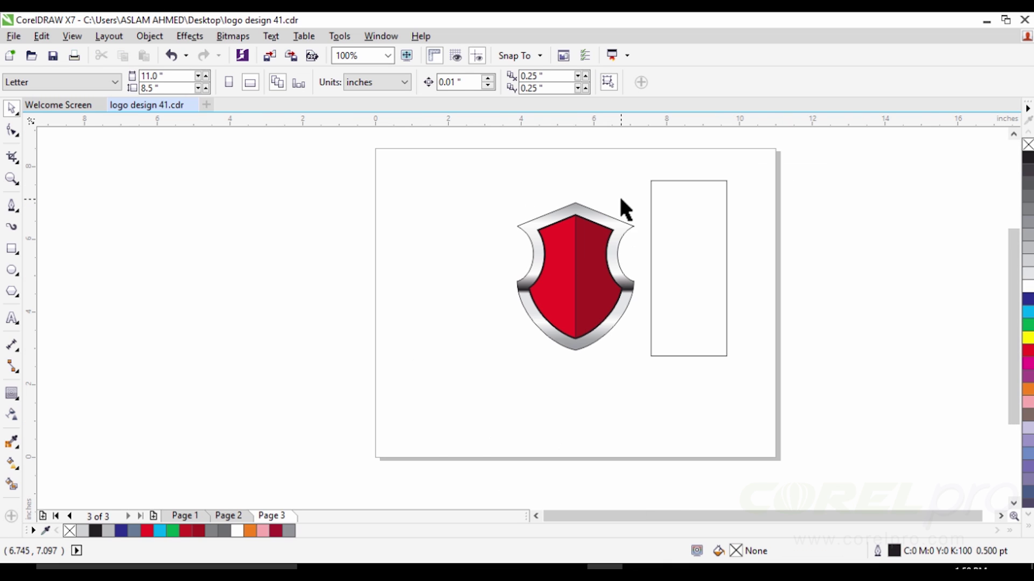
pyautogui.click(695, 256)
pyautogui.press('Delete')
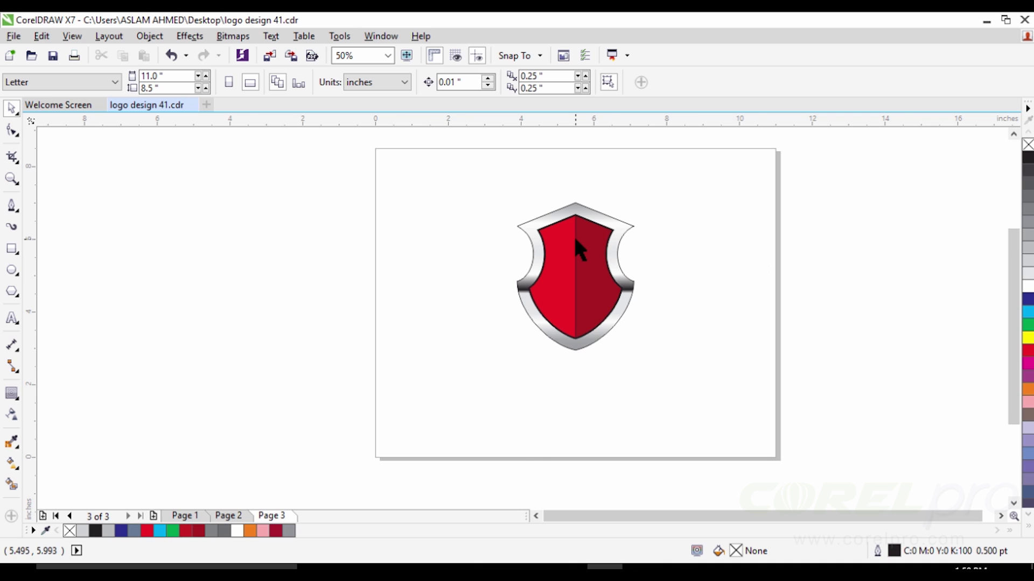
# Remove the outline from the dark red right half of the shield and deselect it
pyautogui.scroll(1, 573, 237)
pyautogui.click(587, 275)
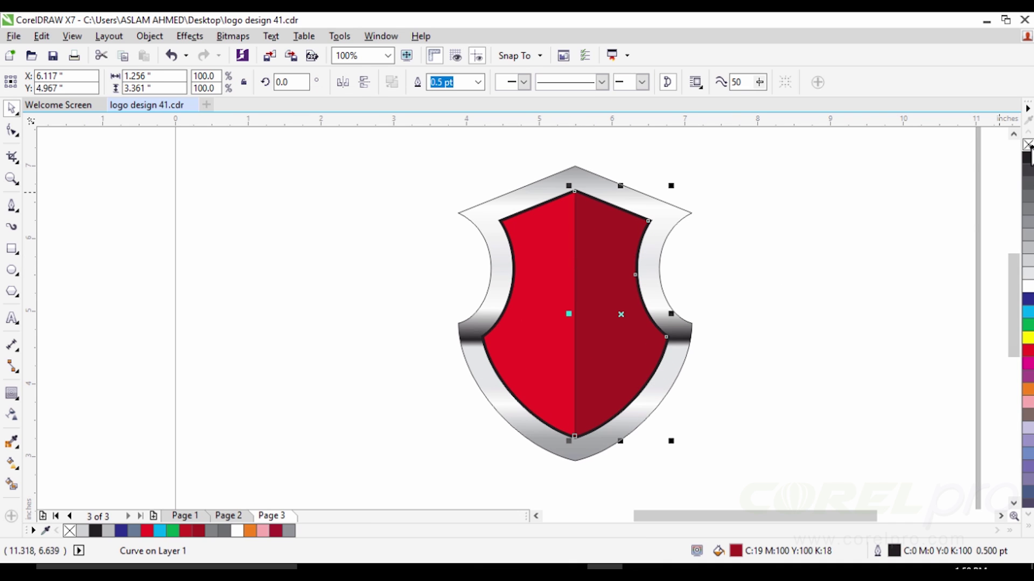
pyautogui.rightClick(1029, 151)
pyautogui.click(728, 268)
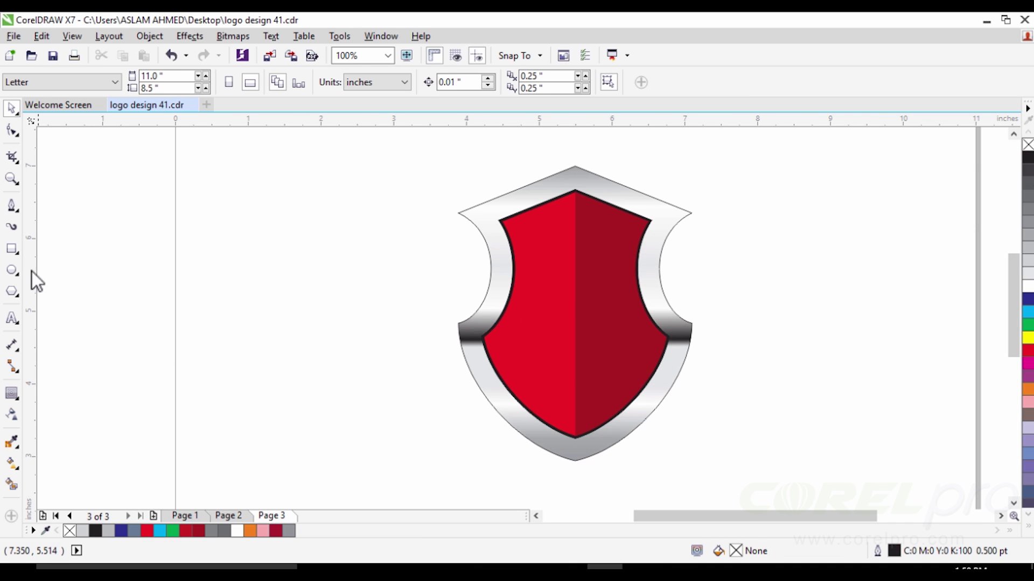
# Add the letter A left of the shield in the Impact font and enlarge it to about 1.08 by 1.64 inches
pyautogui.press('F8')
pyautogui.click(253, 291)
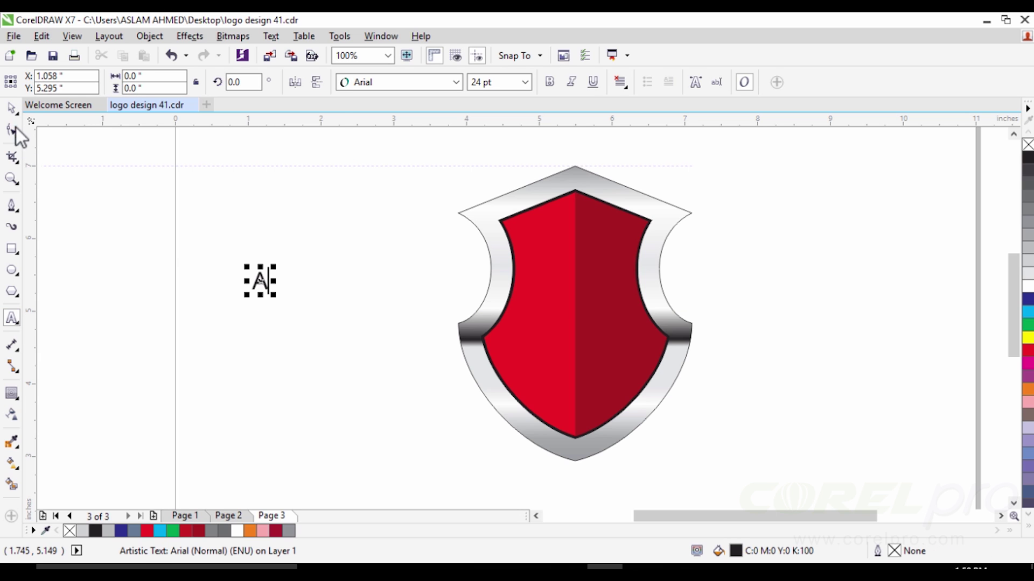
pyautogui.click(384, 84)
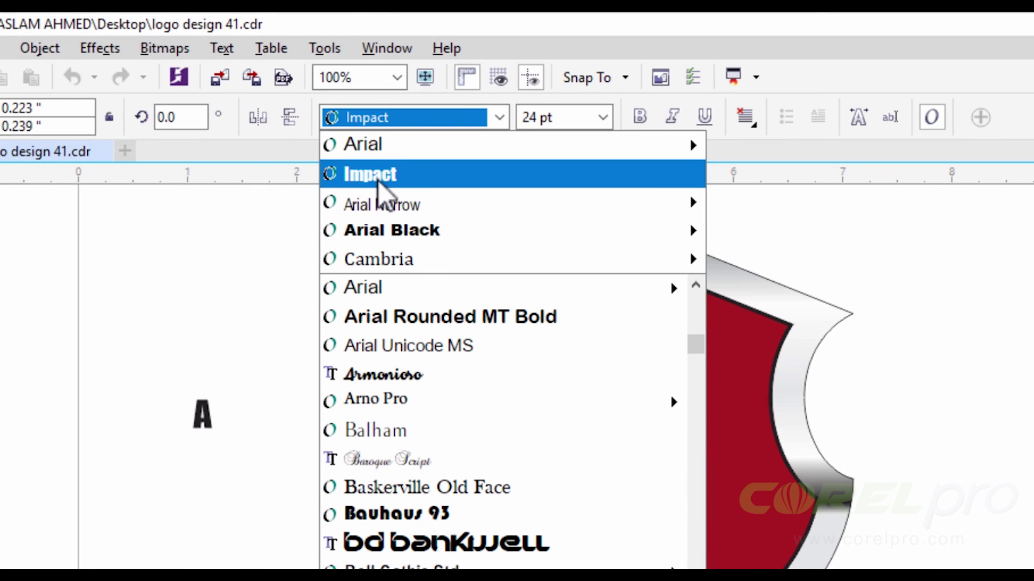
pyautogui.click(398, 177)
pyautogui.moveTo(219, 430); pyautogui.dragTo(318, 538)
# Try the letter A over the shield, undo that move, and convert the text to curves
pyautogui.moveTo(303, 500); pyautogui.dragTo(700, 461)
pyautogui.hotkey('ctrl', 'z')
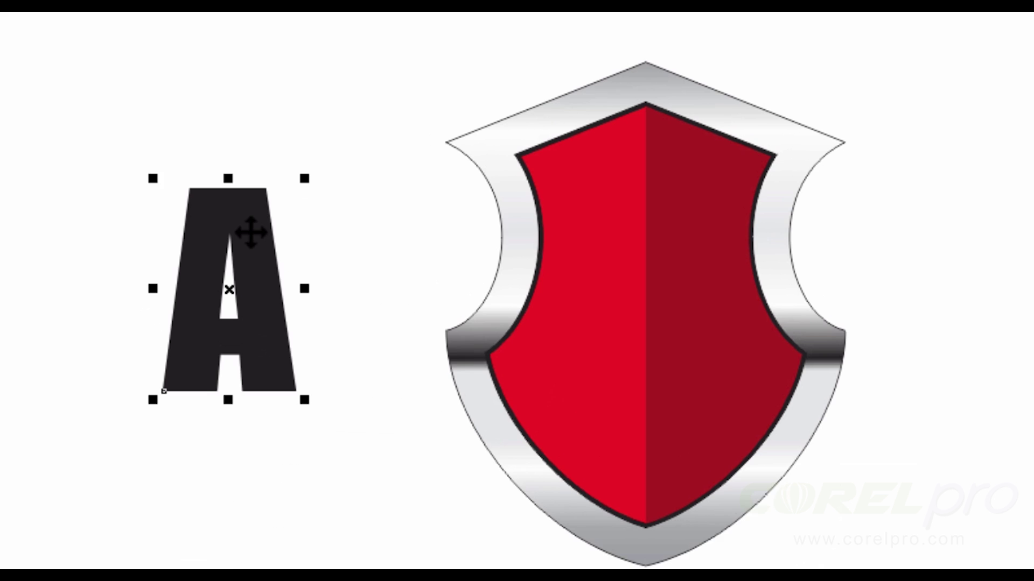
pyautogui.rightClick(343, 242)
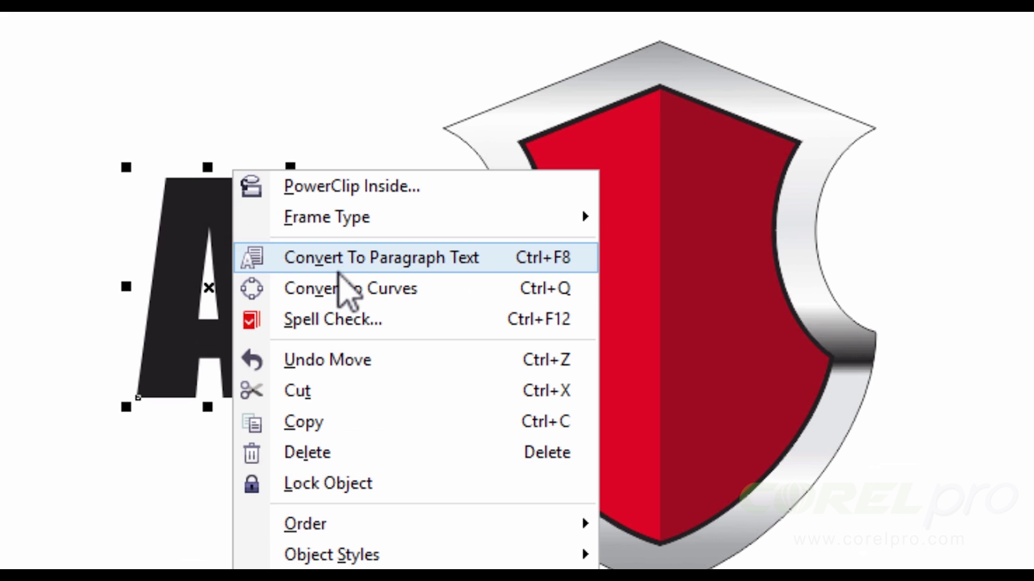
pyautogui.click(340, 288)
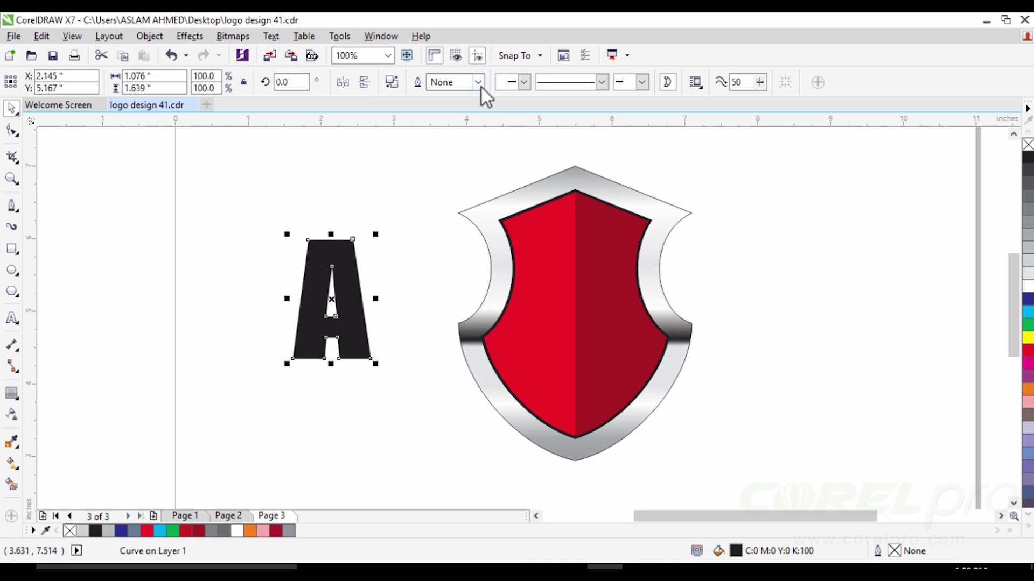
# Give the letter A a 4.0 pt outline in light grey, C:0 M:0 Y:0 K:20
pyautogui.click(480, 86)
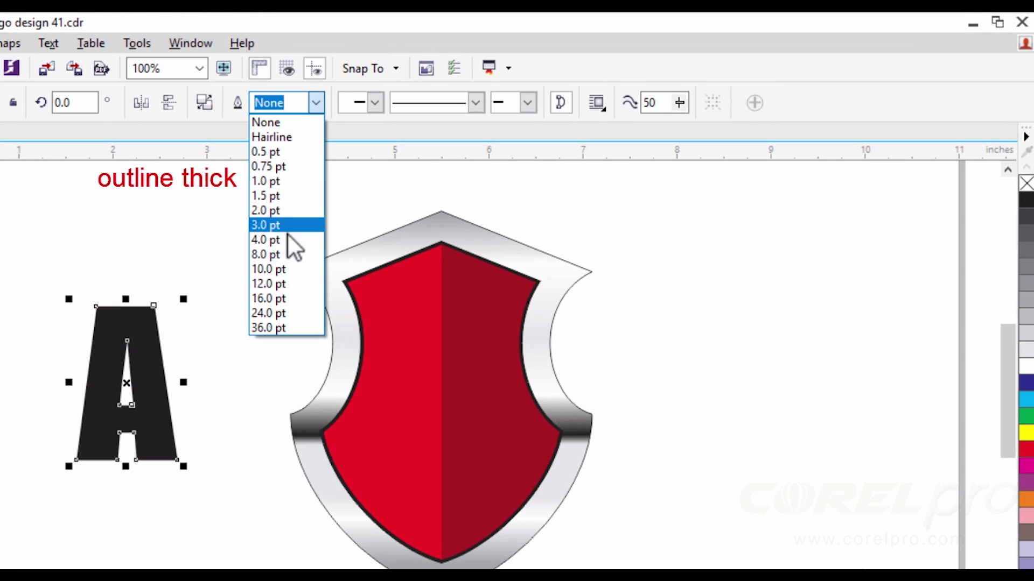
pyautogui.click(307, 228)
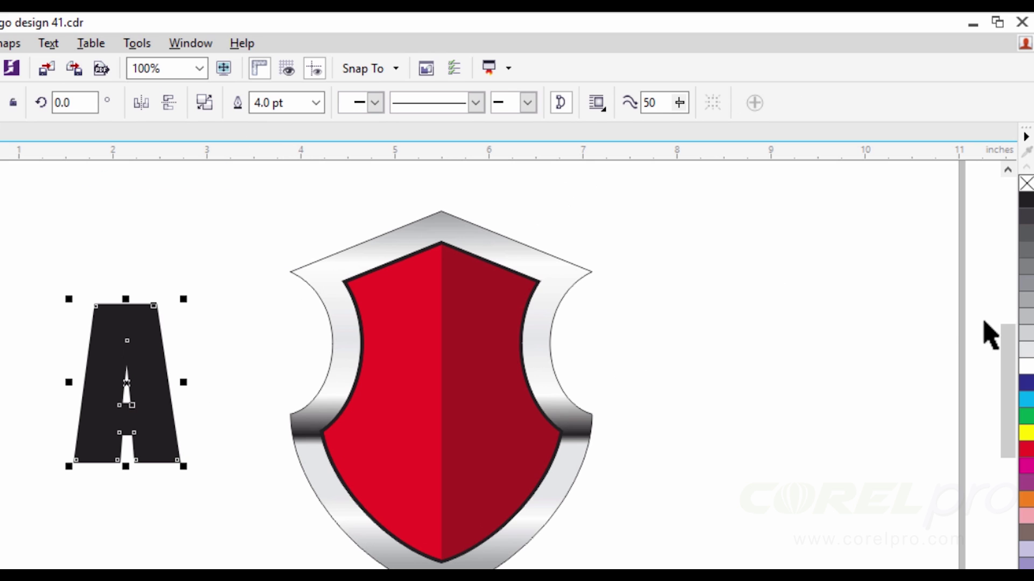
pyautogui.rightClick(1026, 345)
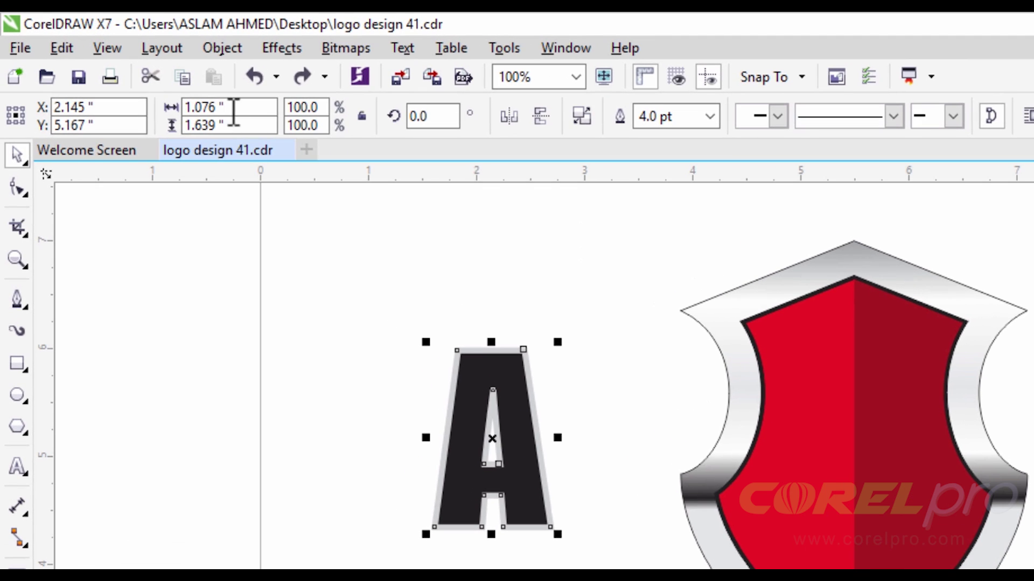
# Convert the letter A's outline to a separate object, pull it aside as a test and undo the move
pyautogui.click(151, 37)
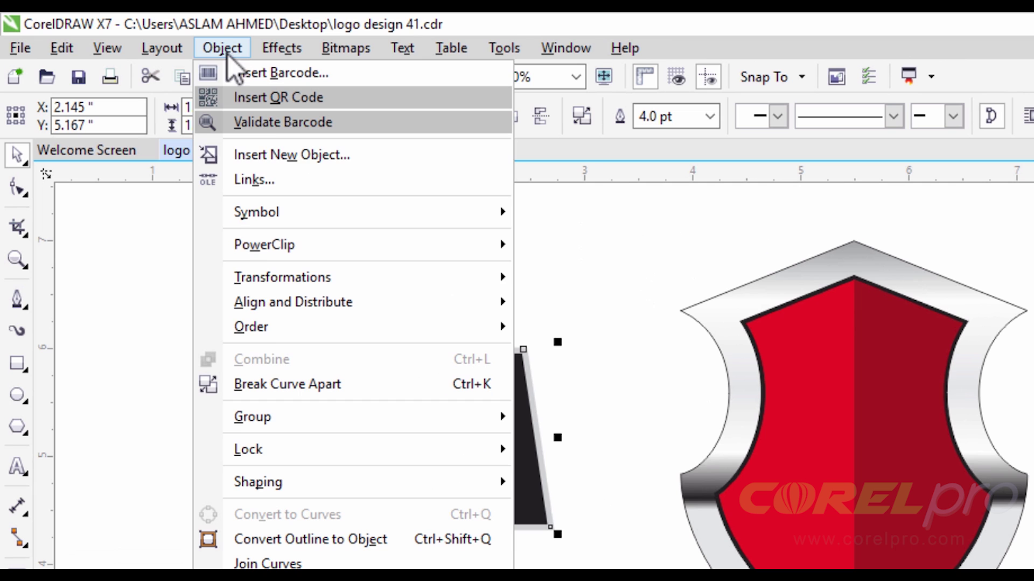
pyautogui.click(299, 540)
pyautogui.click(584, 393)
pyautogui.scroll(2, 496, 438)
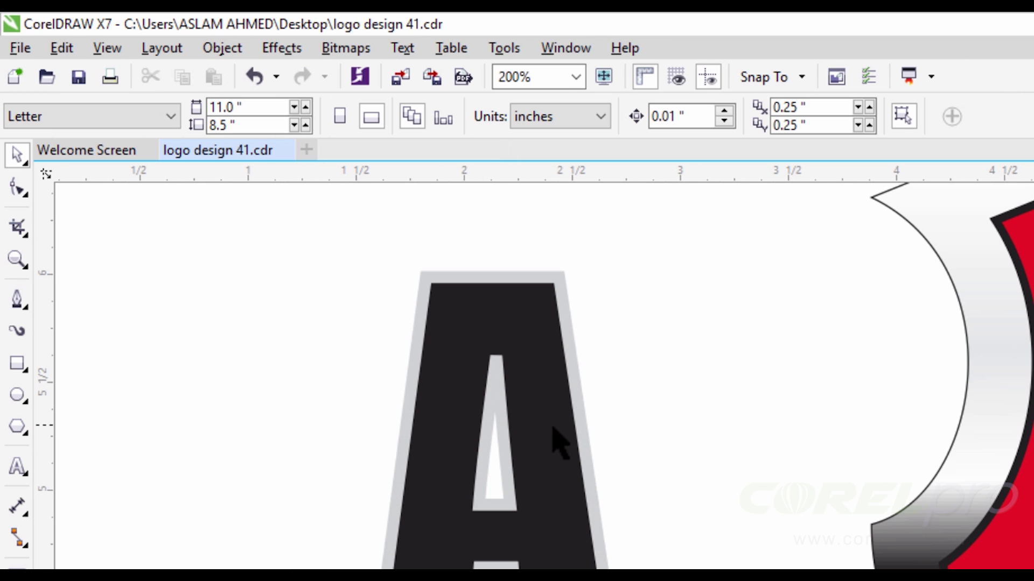
pyautogui.moveTo(589, 452); pyautogui.dragTo(673, 403)
pyautogui.hotkey('ctrl', 'z')
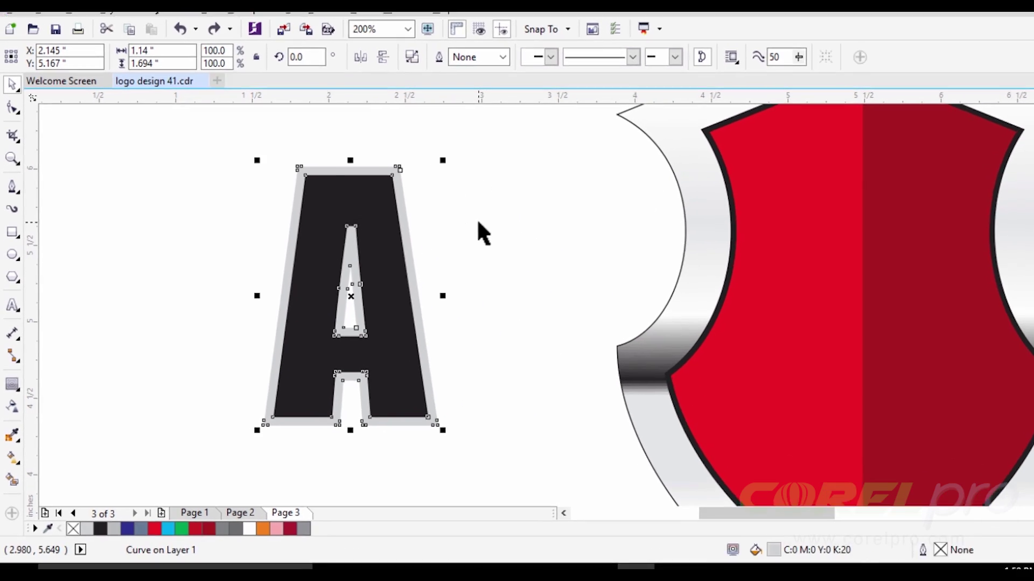
# Copy the metallic gradient fill from the shield's border onto the separated outline of the letter A
pyautogui.scroll(-2, 477, 222)
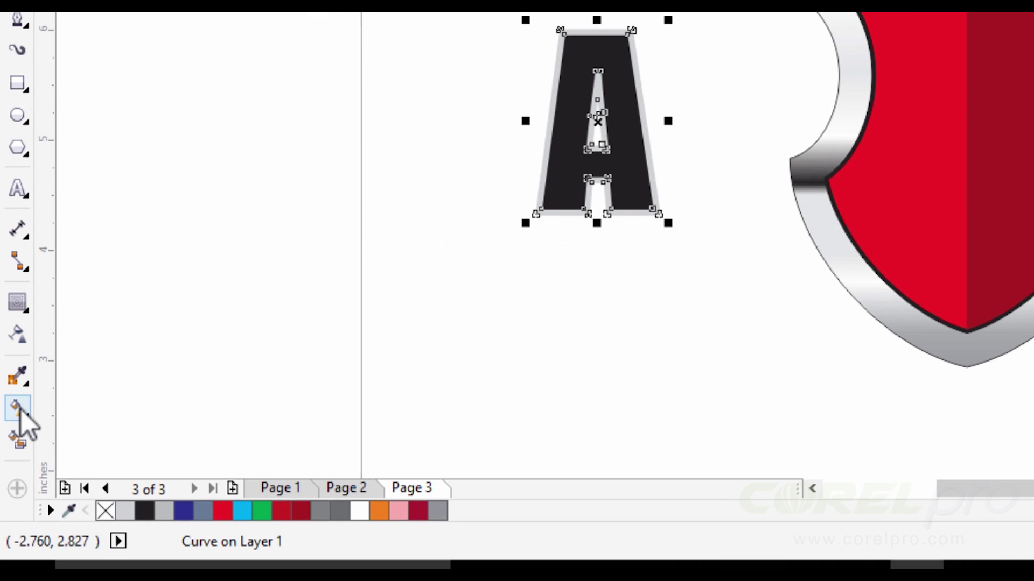
pyautogui.click(18, 408)
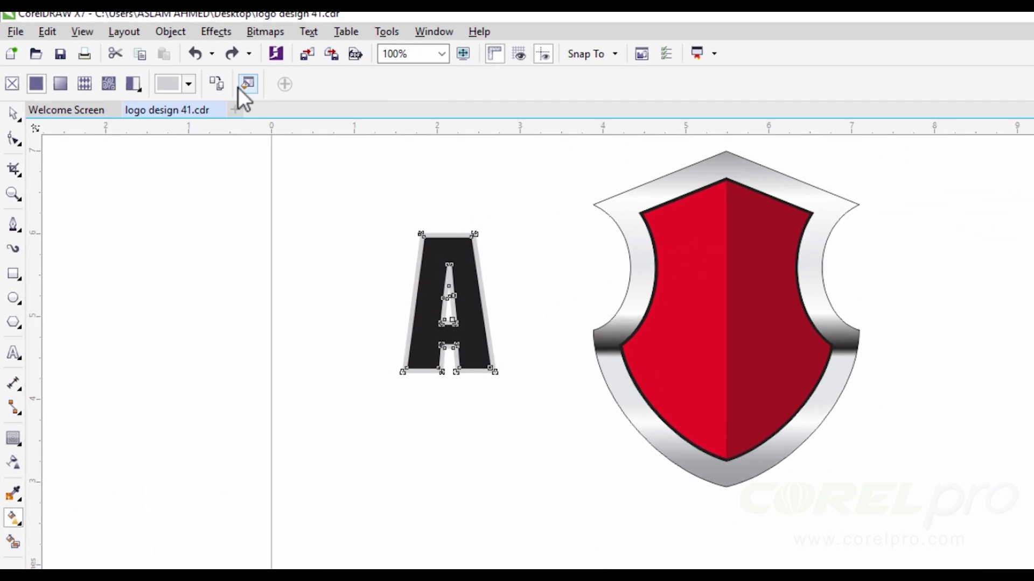
pyautogui.click(244, 86)
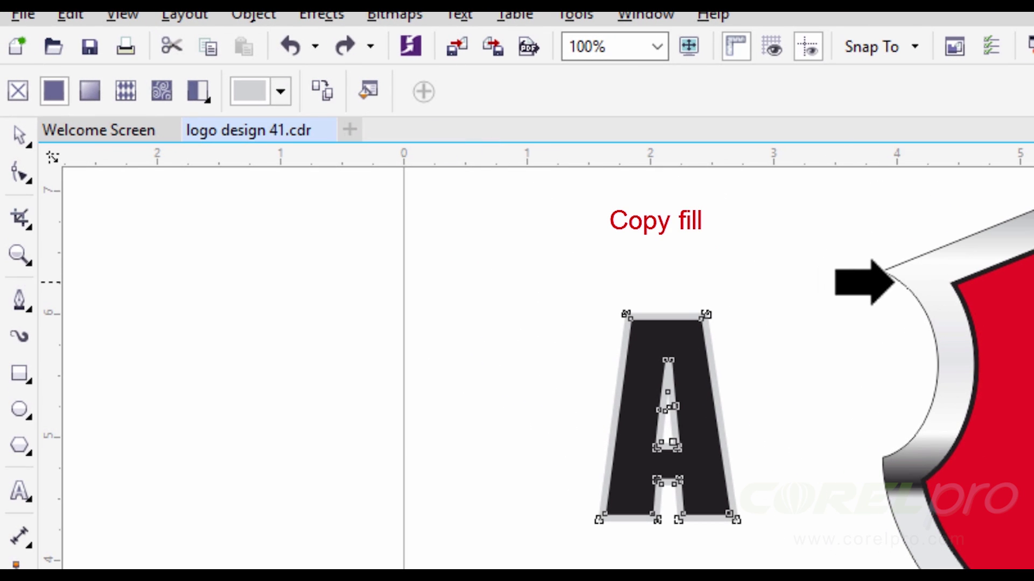
pyautogui.click(909, 286)
# Shorten the A outline's vertical gradient to run from about Y 6.14 to 4.50 inches, and remove its second grey colour stop
pyautogui.scroll(2, 677, 374)
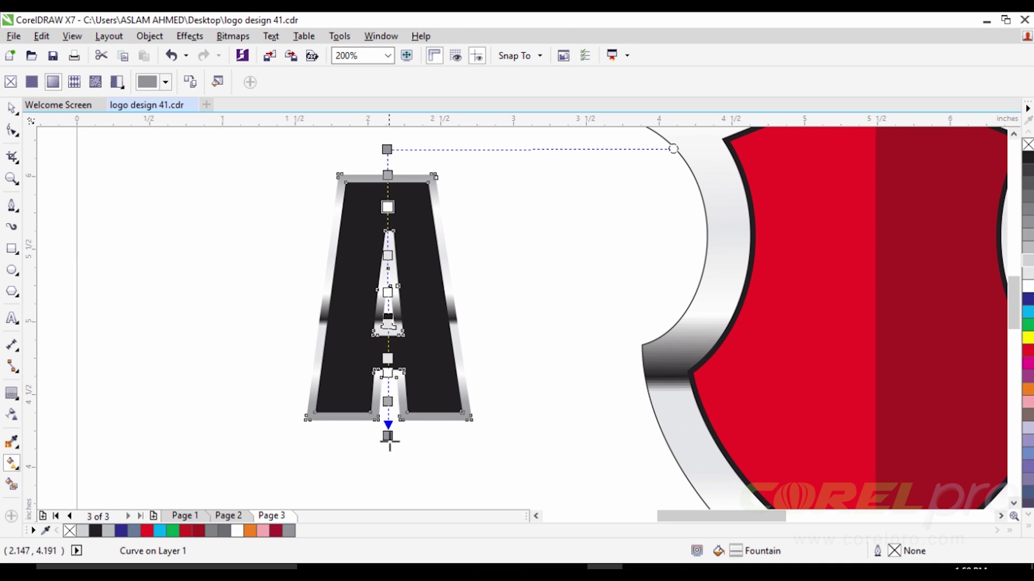
pyautogui.moveTo(390, 442); pyautogui.dragTo(389, 394)
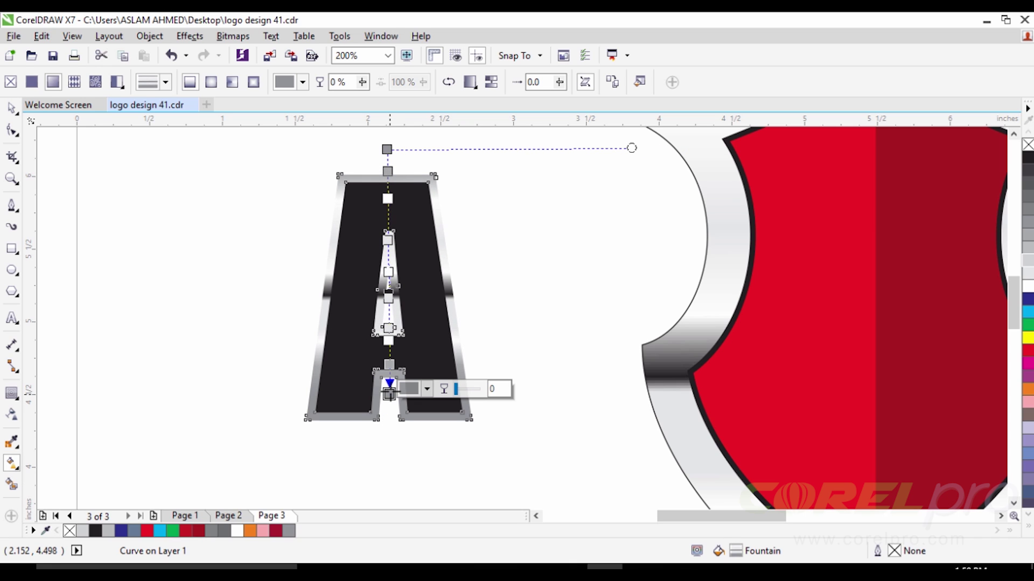
pyautogui.click(389, 169)
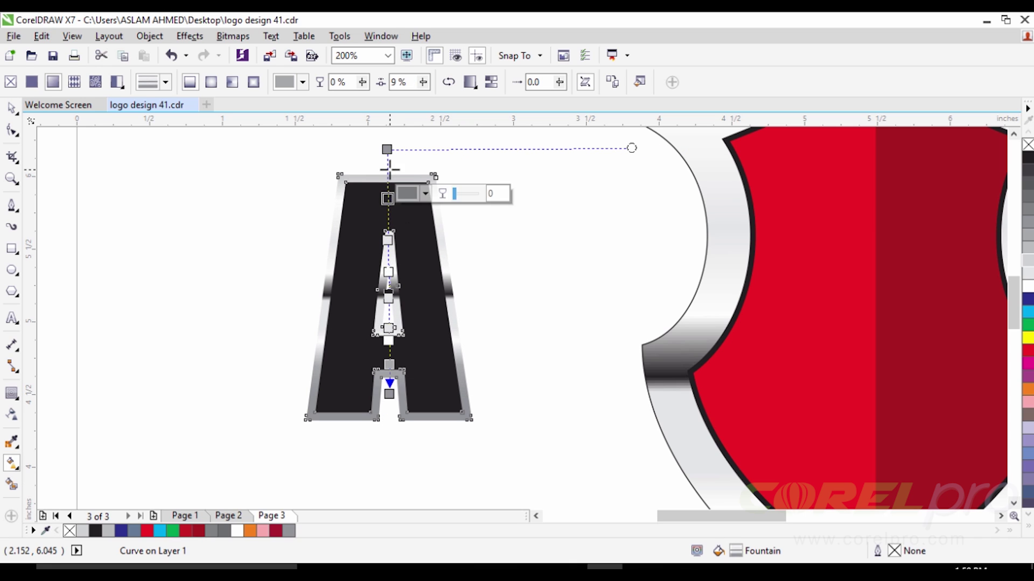
pyautogui.moveTo(389, 150); pyautogui.dragTo(392, 155)
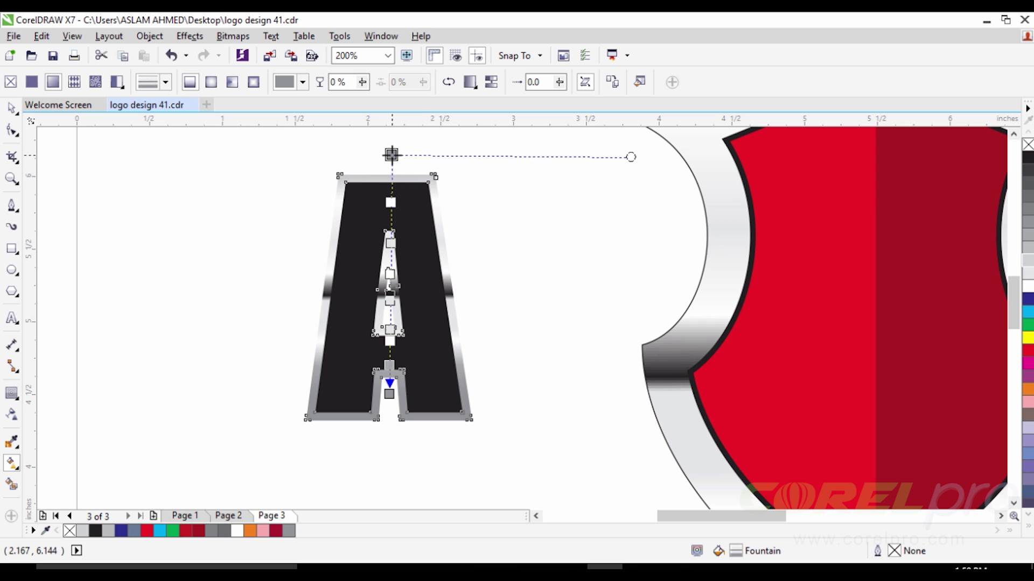
pyautogui.click(391, 154)
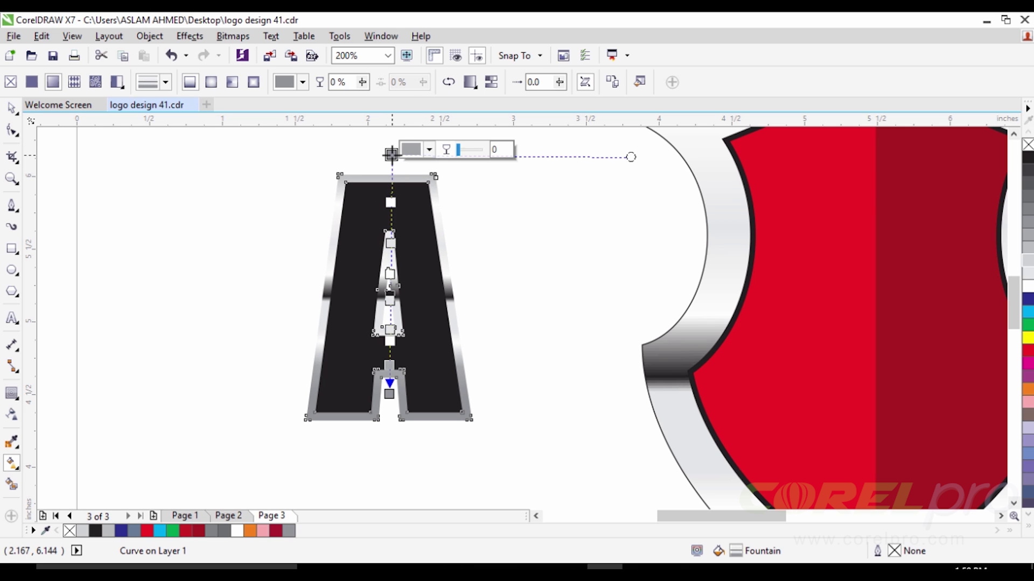
pyautogui.click(12, 109)
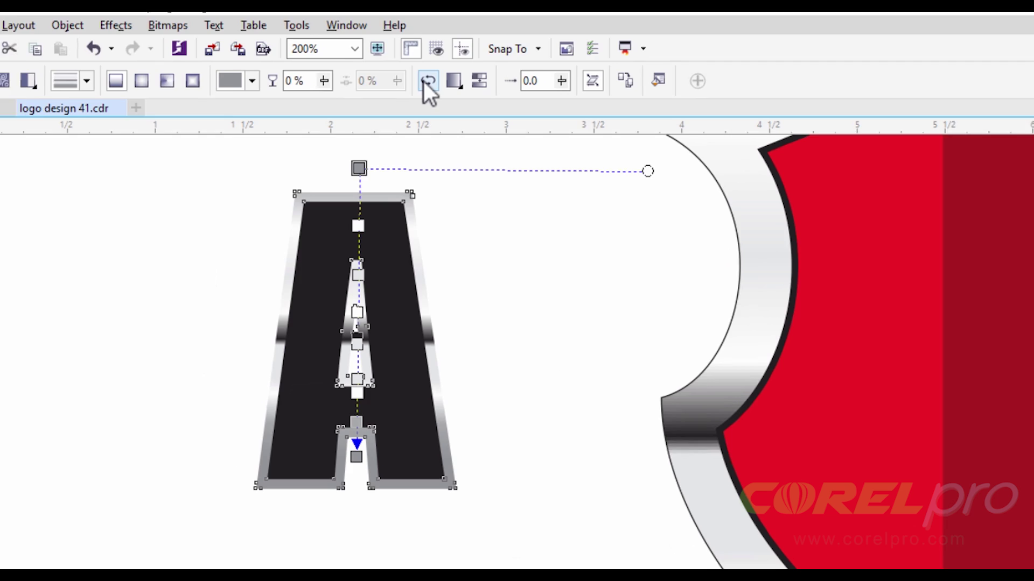
# Reverse the gradient direction on the letter A's outline and deselect it
pyautogui.click(429, 81)
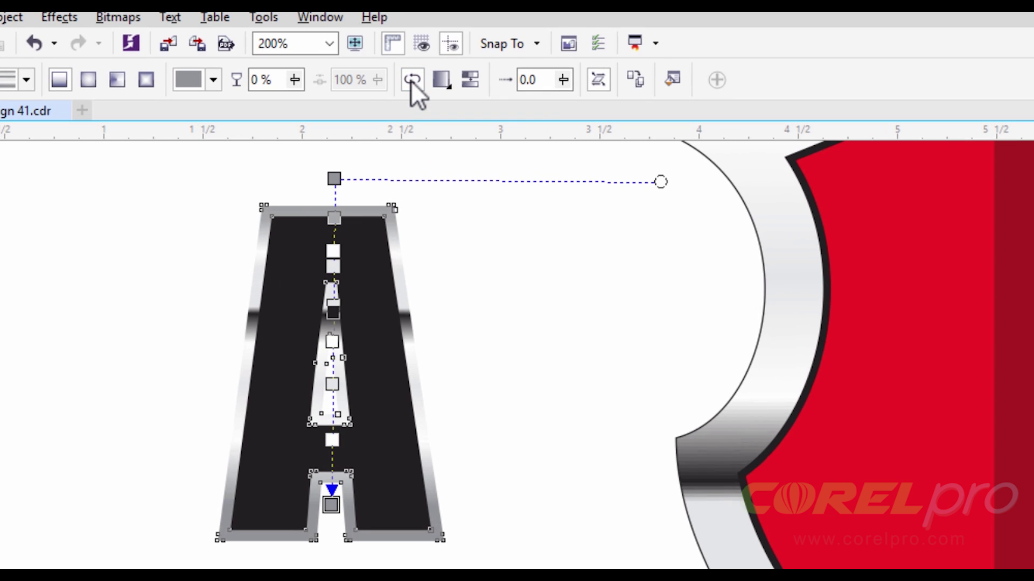
pyautogui.click(411, 80)
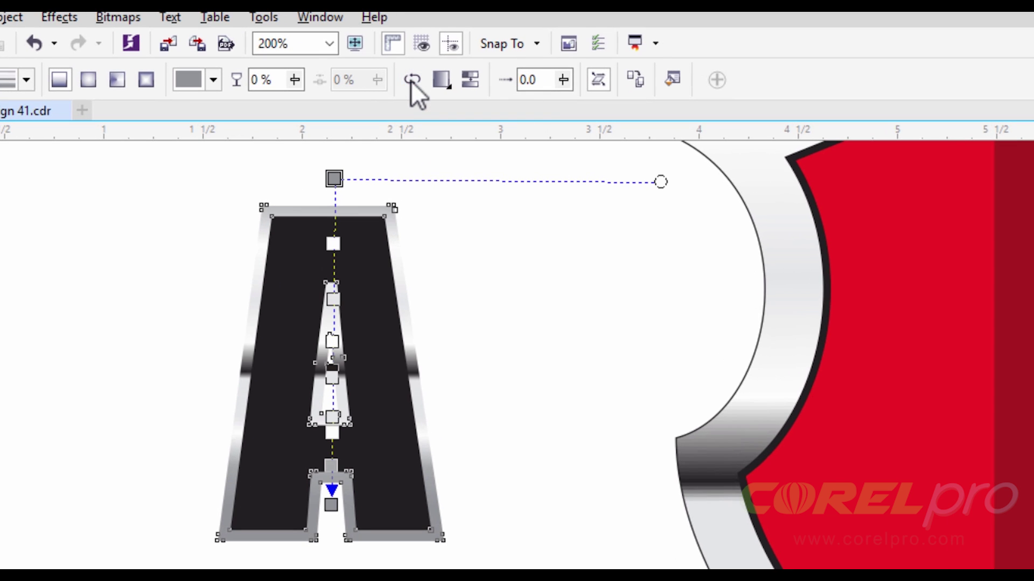
pyautogui.click(411, 81)
pyautogui.click(485, 269)
pyautogui.scroll(-2, 344, 183)
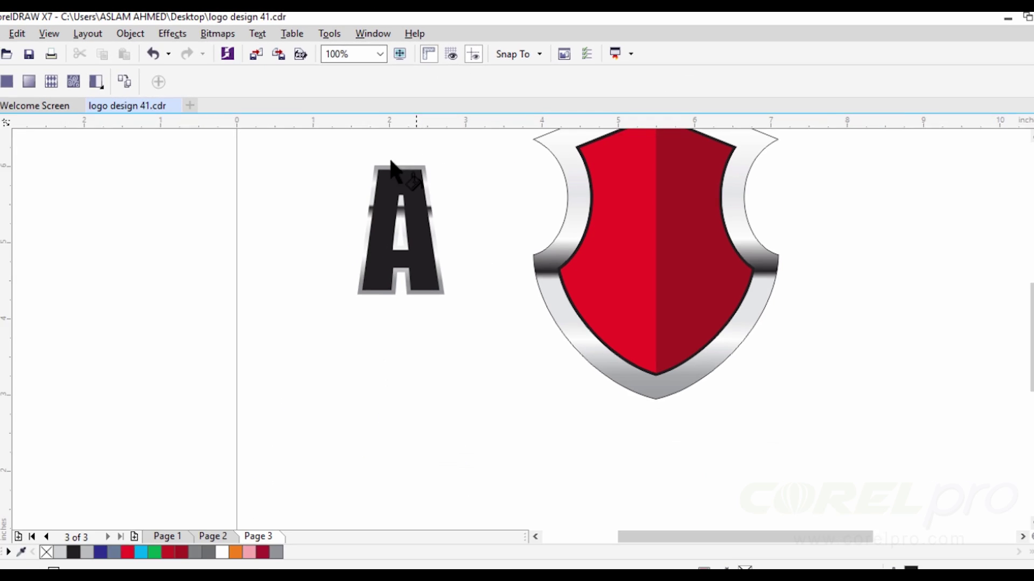
# Move the letter A with its outline onto the middle of the shield and enlarge both to about 1.47 by 2.19 inches
pyautogui.click(12, 109)
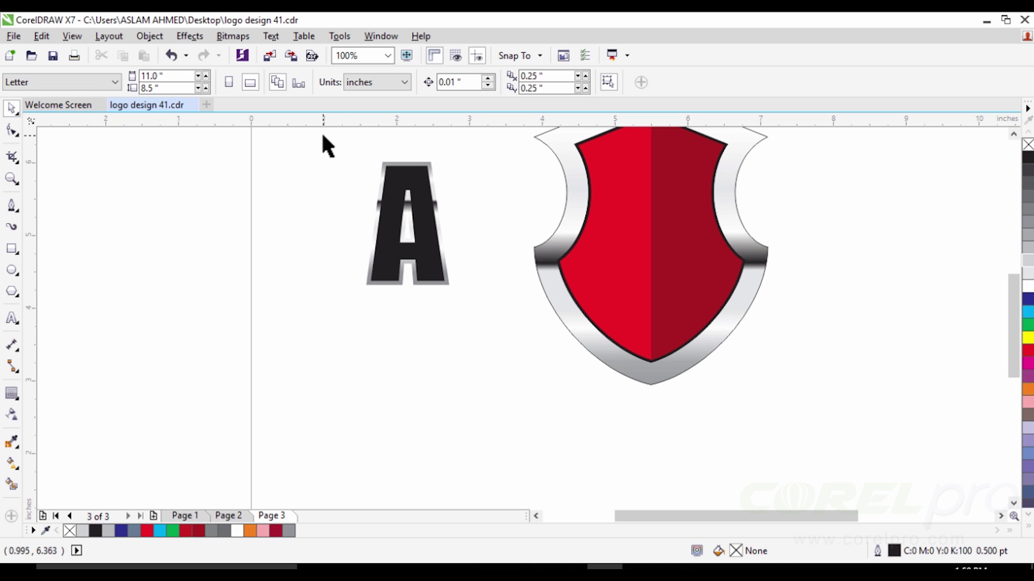
pyautogui.moveTo(322, 136); pyautogui.dragTo(490, 337)
pyautogui.moveTo(433, 240); pyautogui.dragTo(674, 247)
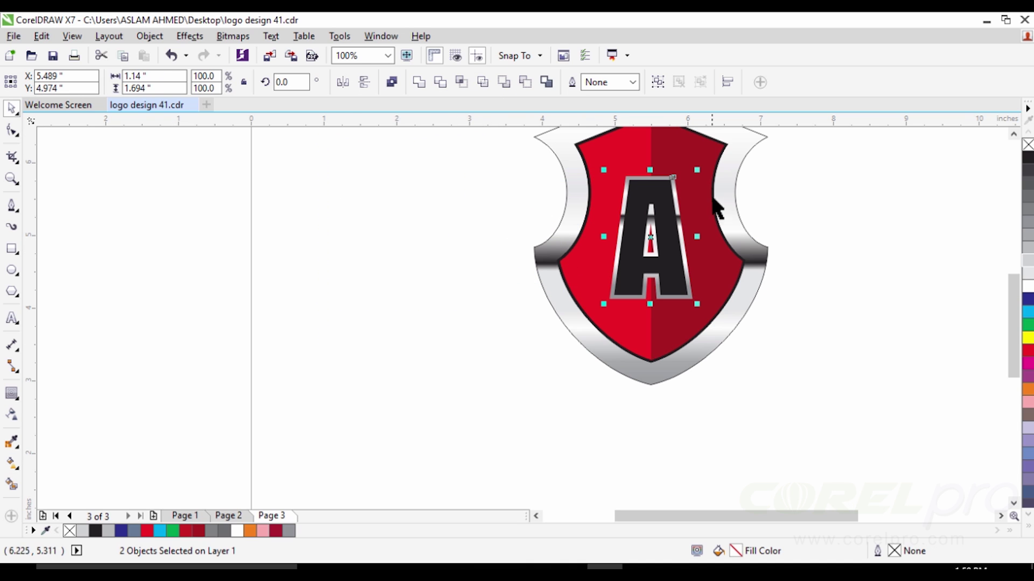
pyautogui.moveTo(700, 173); pyautogui.dragTo(715, 135)
# Nudge the letter A and its outline up 0.11 inches within the shield and deselect them
pyautogui.scroll(-1, 488, 212)
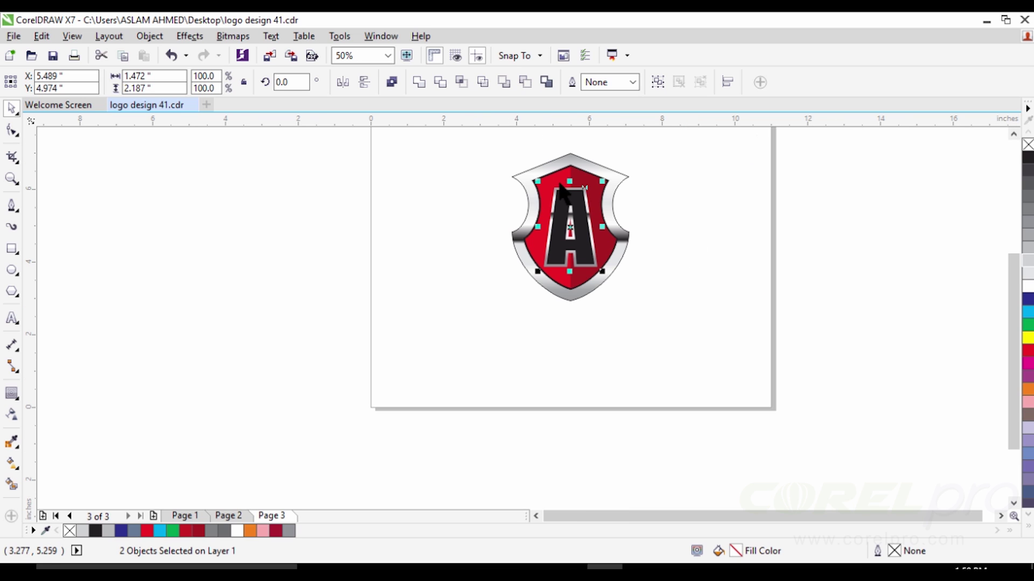
pyautogui.scroll(1, 565, 189)
pyautogui.scroll(1, 633, 348)
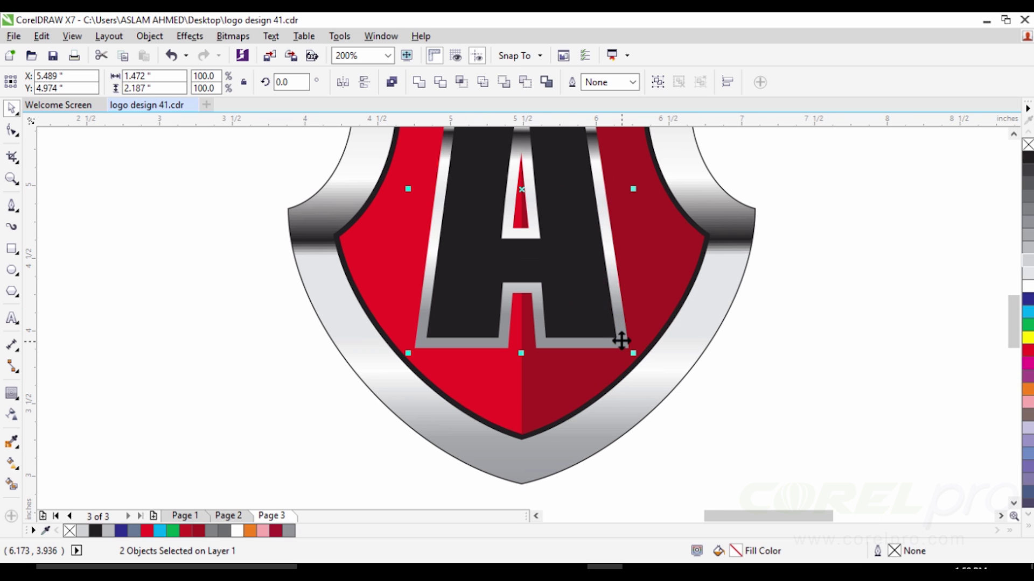
pyautogui.press('Up')
pyautogui.press('Up')
pyautogui.press('Up')
pyautogui.press('Up')
pyautogui.press('Up')
pyautogui.press('Up')
pyautogui.press('Up')
pyautogui.press('Up')
pyautogui.press('Up')
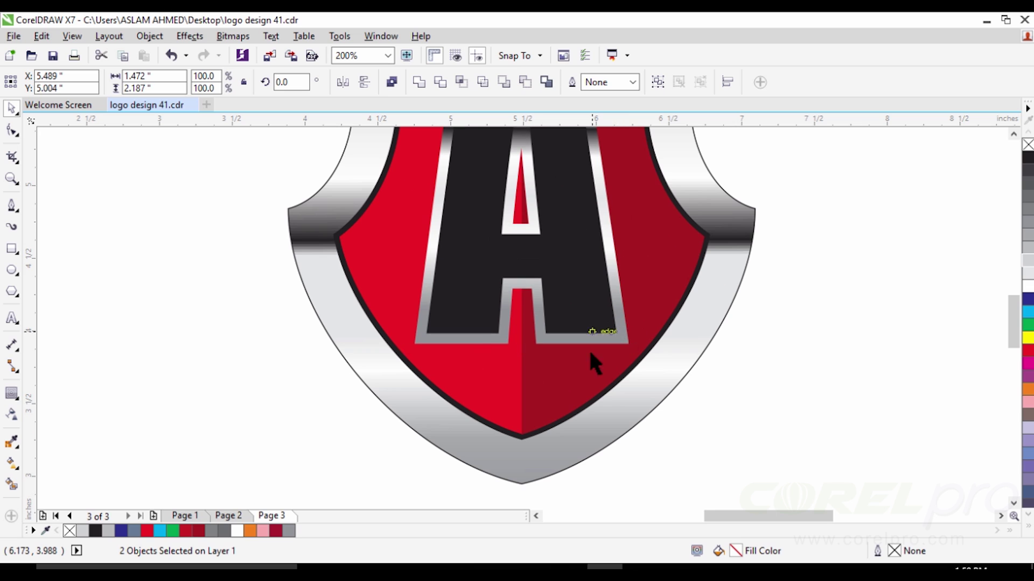
pyautogui.press('Up')
pyautogui.press('Up')
pyautogui.scroll(-1, 592, 379)
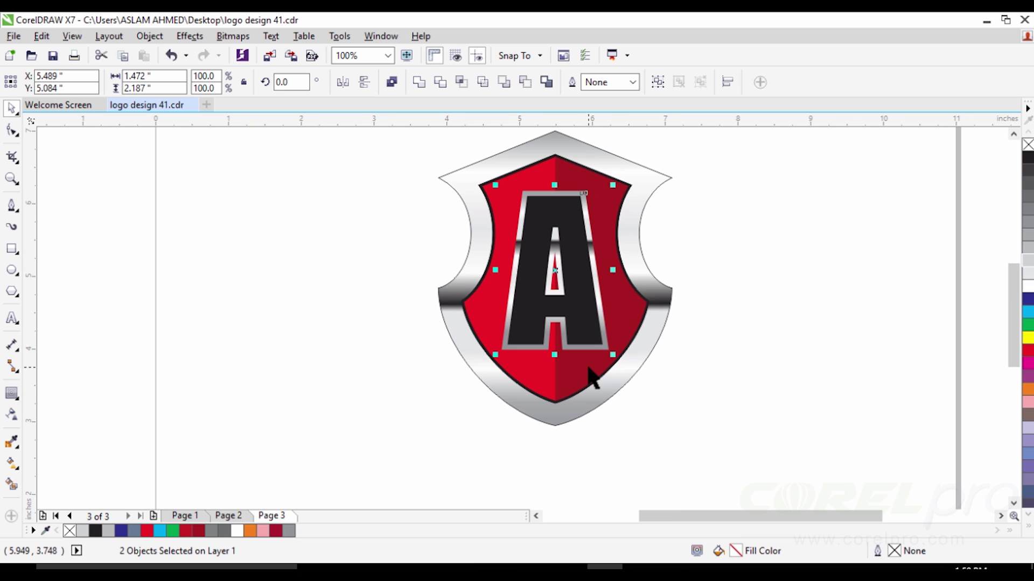
pyautogui.click(719, 237)
pyautogui.scroll(-1, 581, 243)
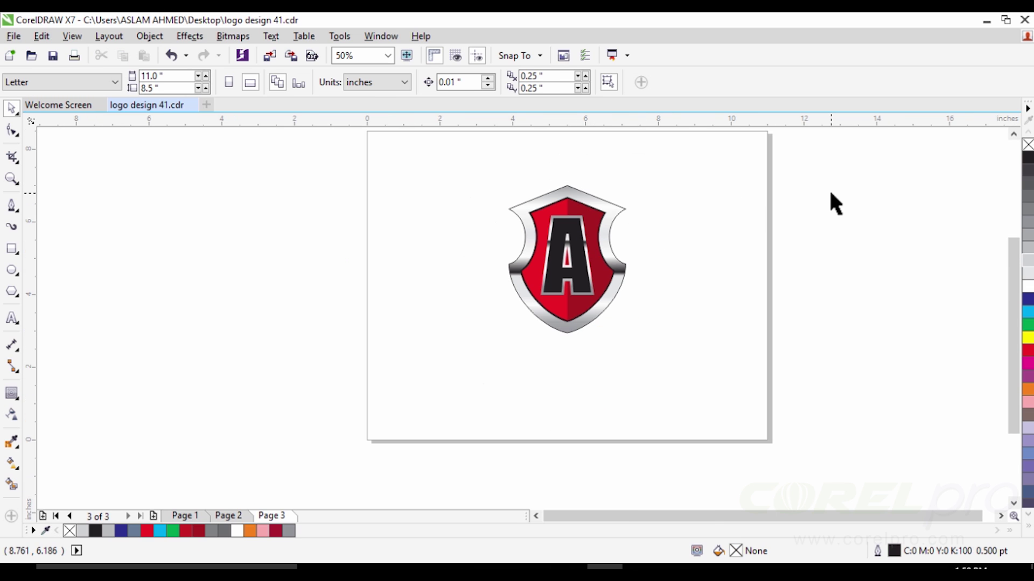
# Move the letter A and its outline off to the right of the shield, group the two objects and deselect them
pyautogui.scroll(1, 581, 242)
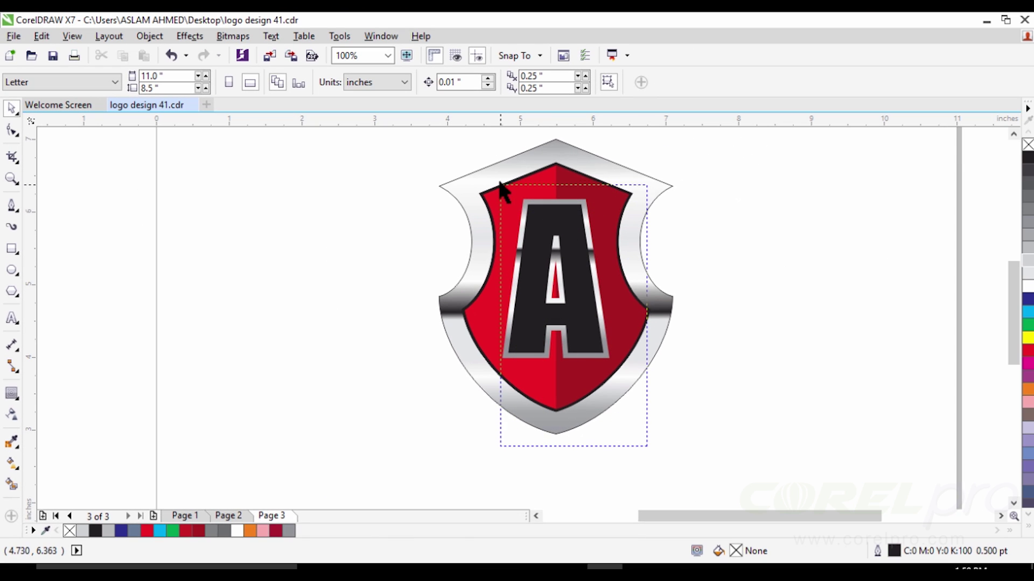
pyautogui.moveTo(501, 185); pyautogui.dragTo(499, 186)
pyautogui.moveTo(749, 225); pyautogui.dragTo(750, 225)
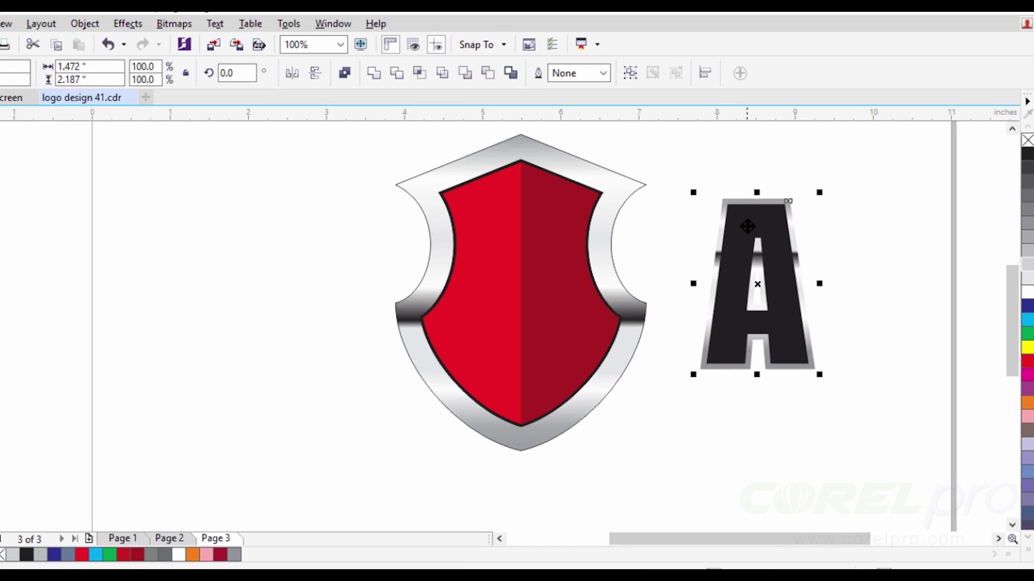
pyautogui.rightClick(766, 224)
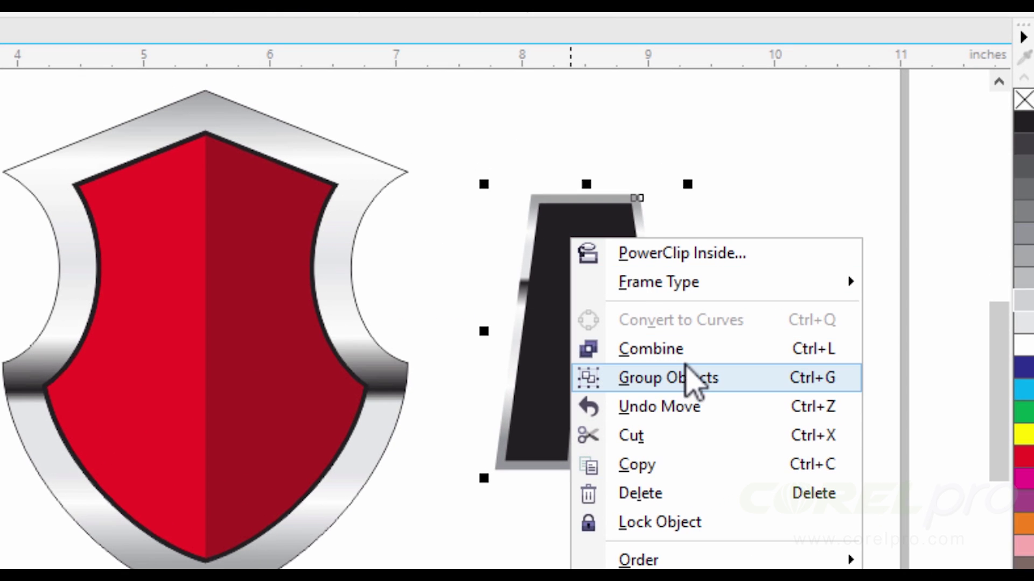
pyautogui.click(687, 378)
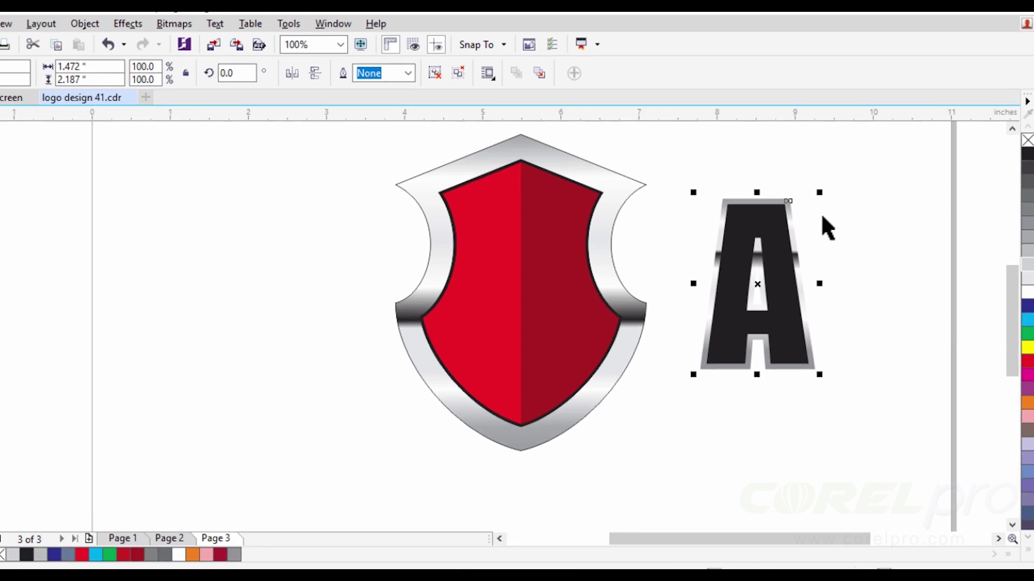
pyautogui.click(826, 226)
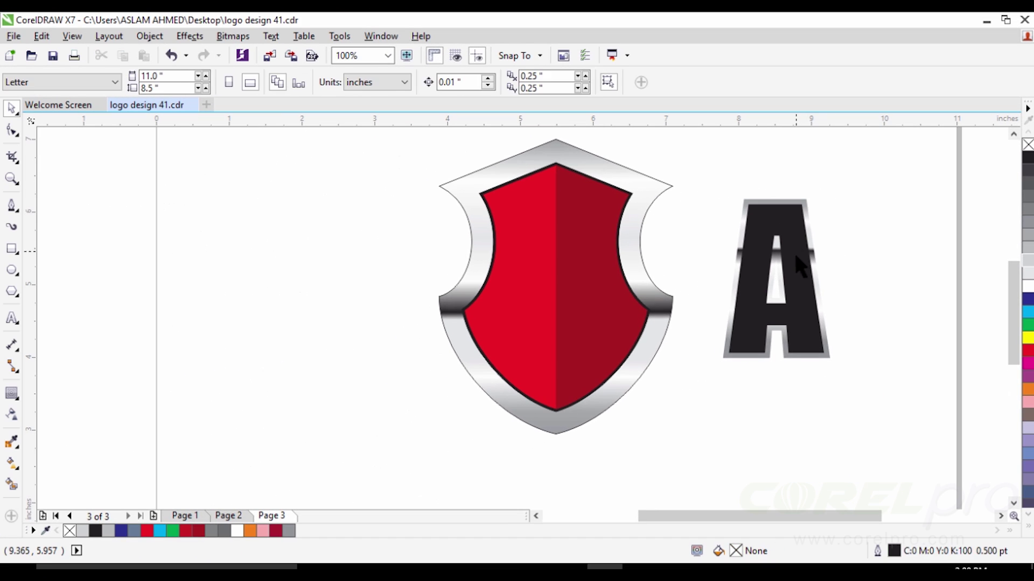
# Move the grouped letter A farther from the shield and draw an ellipse about 4.8 by 1.86 inches across the shield's upper half
pyautogui.click(781, 259)
pyautogui.click(856, 216)
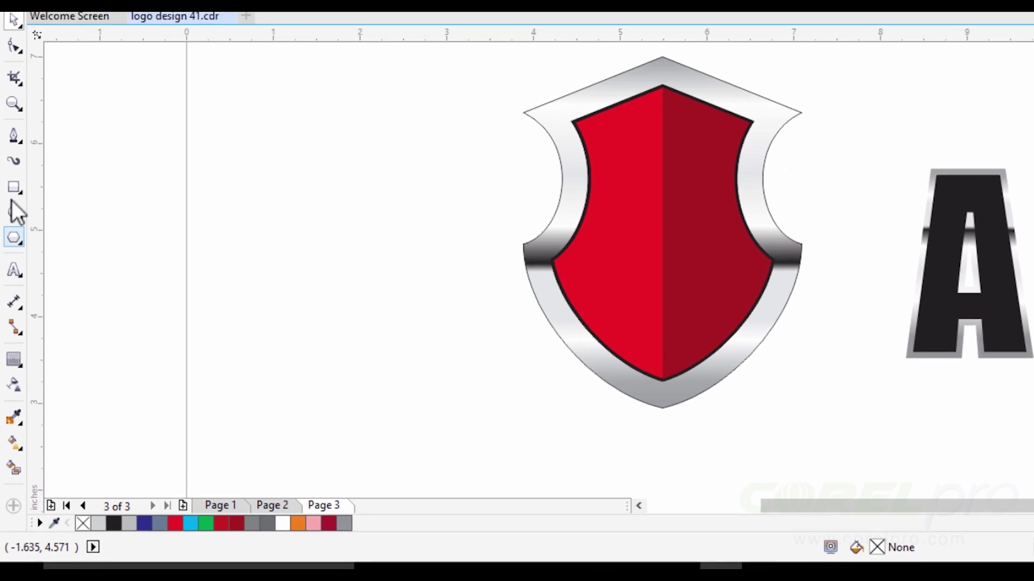
pyautogui.click(12, 263)
pyautogui.moveTo(451, 77); pyautogui.dragTo(871, 242)
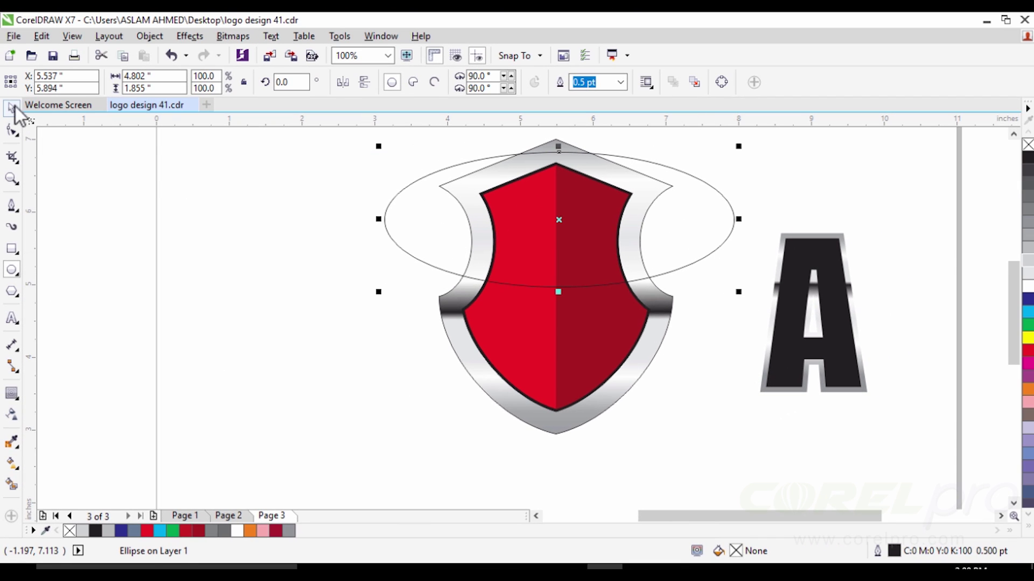
# Stretch the ellipse's height to 117.9% and tilt it about 43.6 degrees over the upper-left part of the shield
pyautogui.click(12, 108)
pyautogui.moveTo(558, 292); pyautogui.dragTo(561, 311)
pyautogui.click(731, 232)
pyautogui.moveTo(740, 147); pyautogui.dragTo(628, 97)
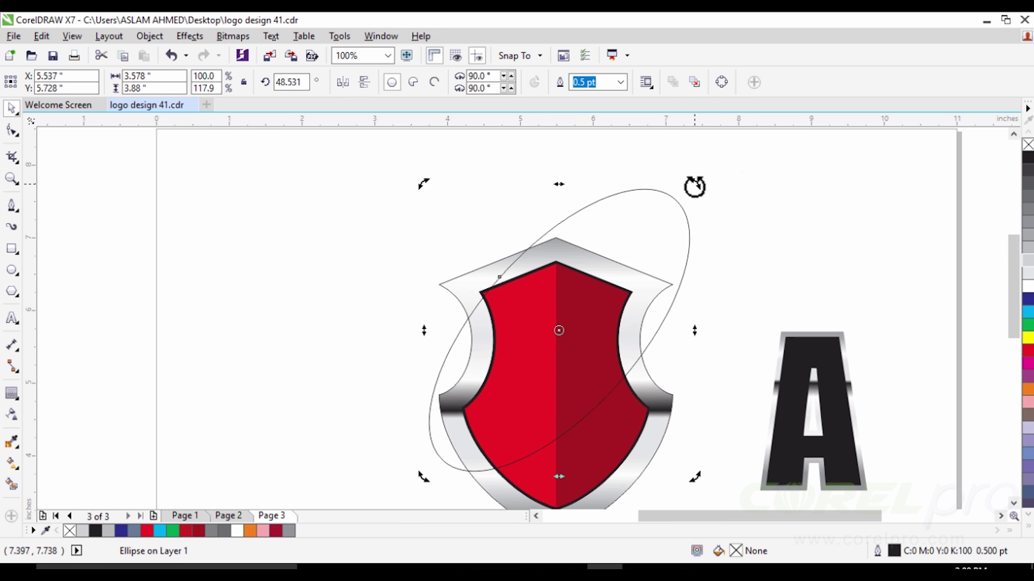
pyautogui.moveTo(694, 187); pyautogui.dragTo(730, 207)
pyautogui.moveTo(659, 241); pyautogui.dragTo(626, 222)
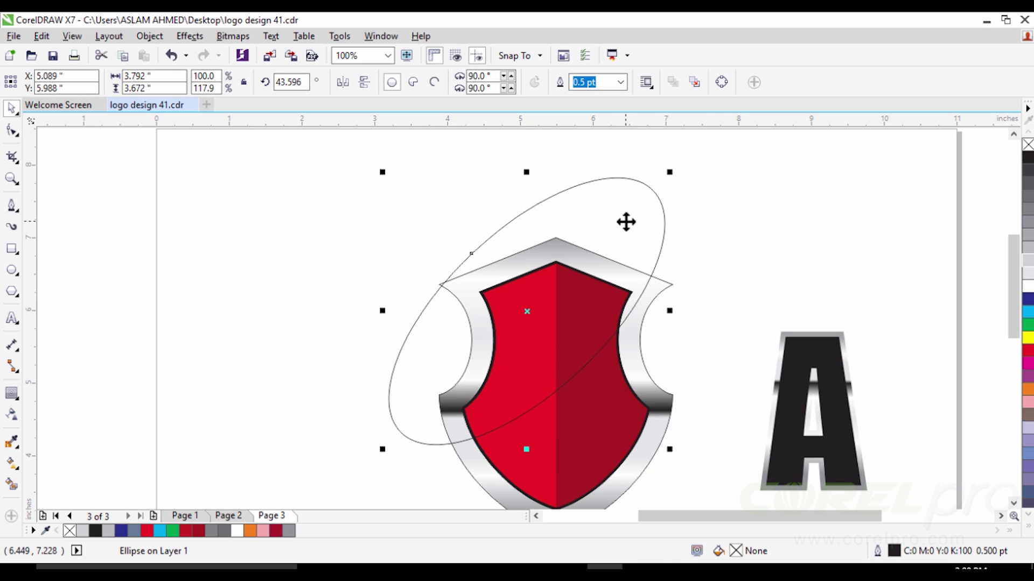
# Smart-fill the two parts of the red interior enclosed by the ellipse and delete the ellipse
pyautogui.click(12, 484)
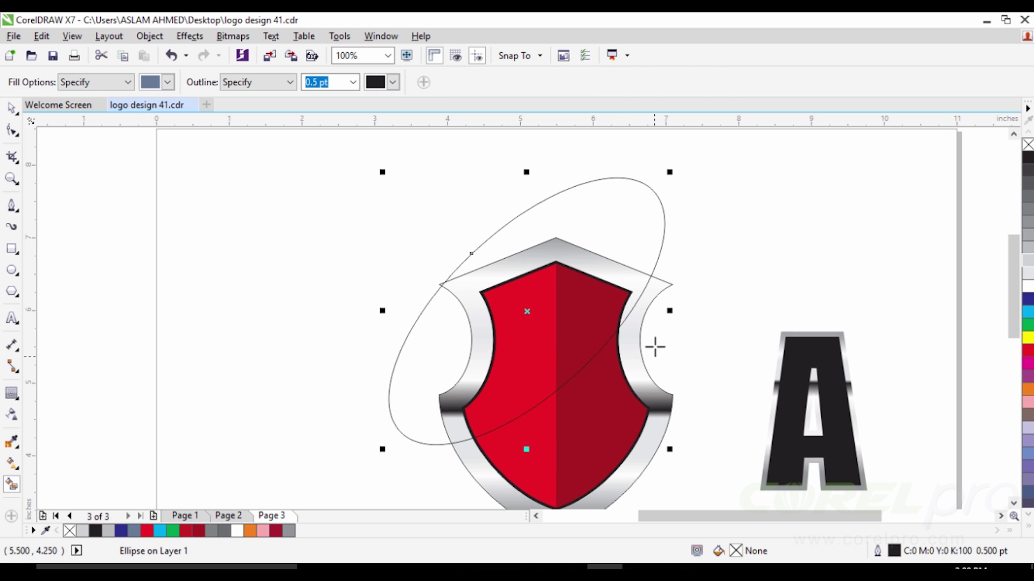
pyautogui.click(580, 321)
pyautogui.click(530, 340)
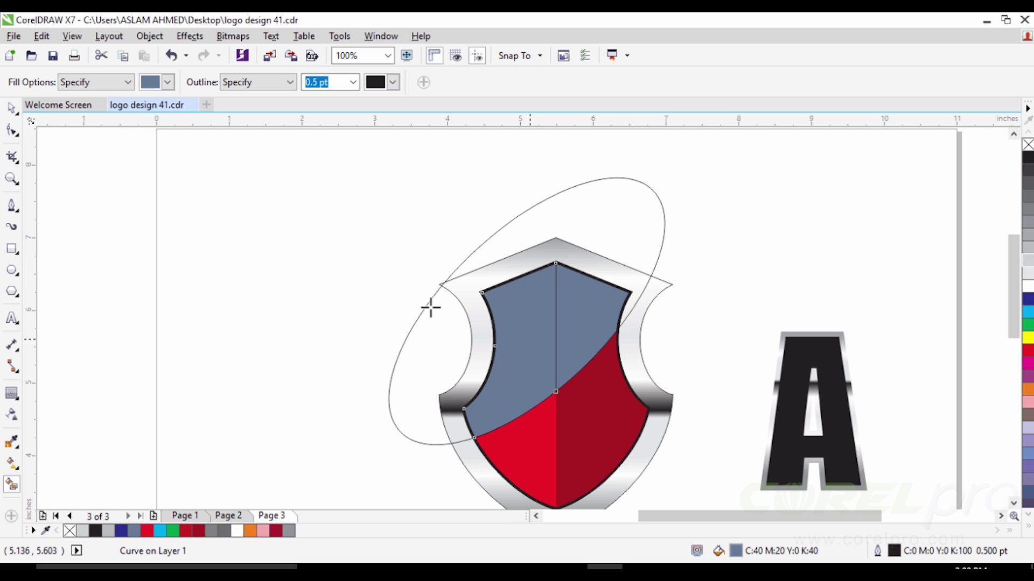
pyautogui.click(15, 109)
pyautogui.moveTo(635, 218); pyautogui.dragTo(358, 221)
pyautogui.press('Delete')
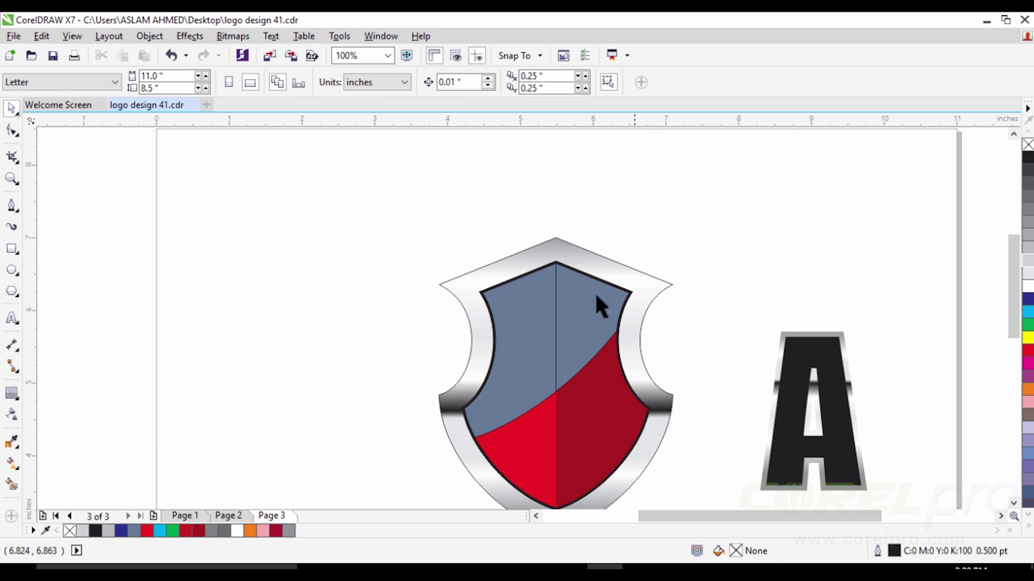
# Weld the two blue-gray areas of the shield interior into one shape and deselect it
pyautogui.click(592, 325)
pyautogui.hotkey('ctrl', 'z')
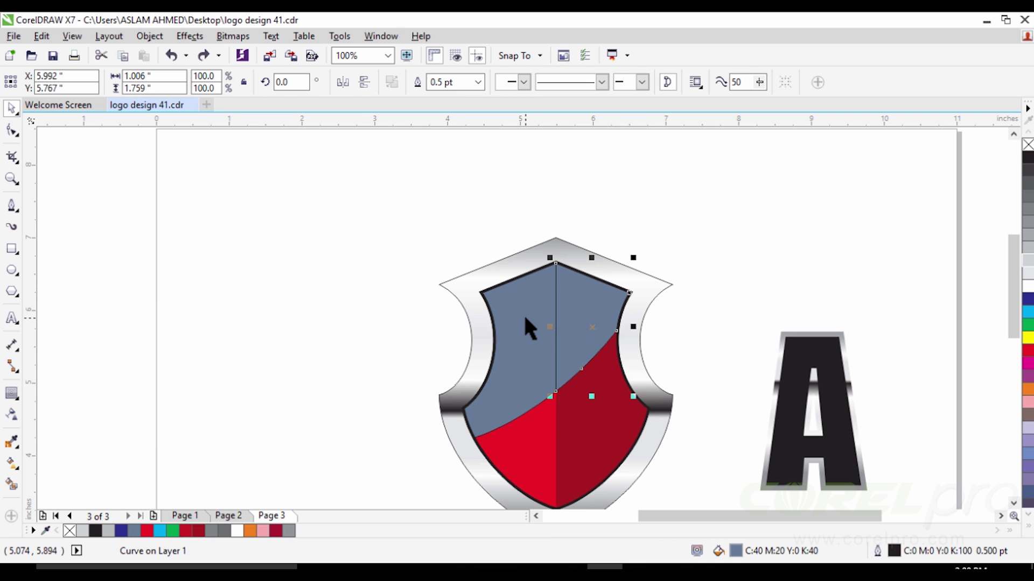
pyautogui.keyDown('shift'); pyautogui.click(525, 317); pyautogui.keyUp('shift')
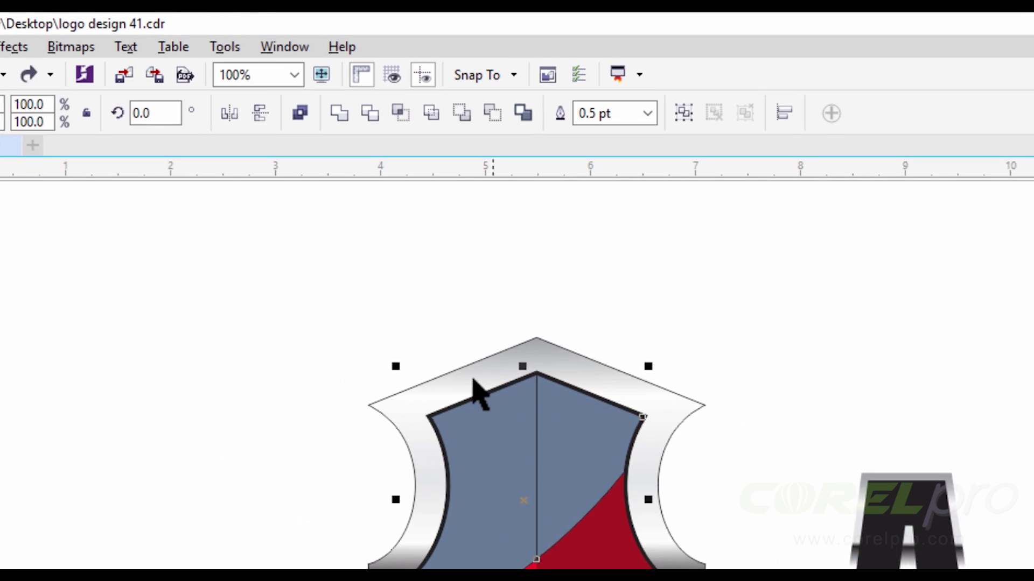
pyautogui.click(326, 117)
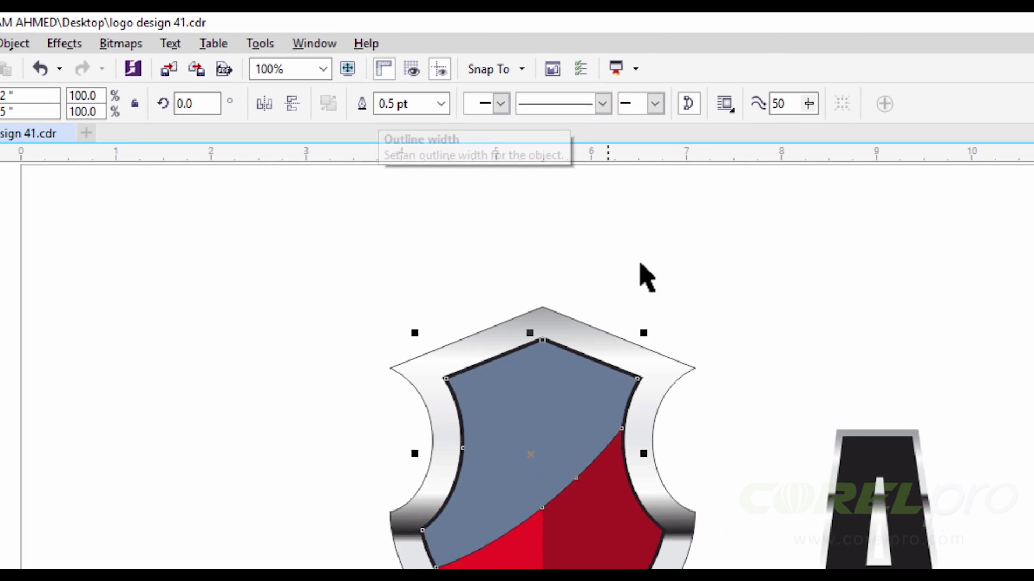
pyautogui.click(657, 321)
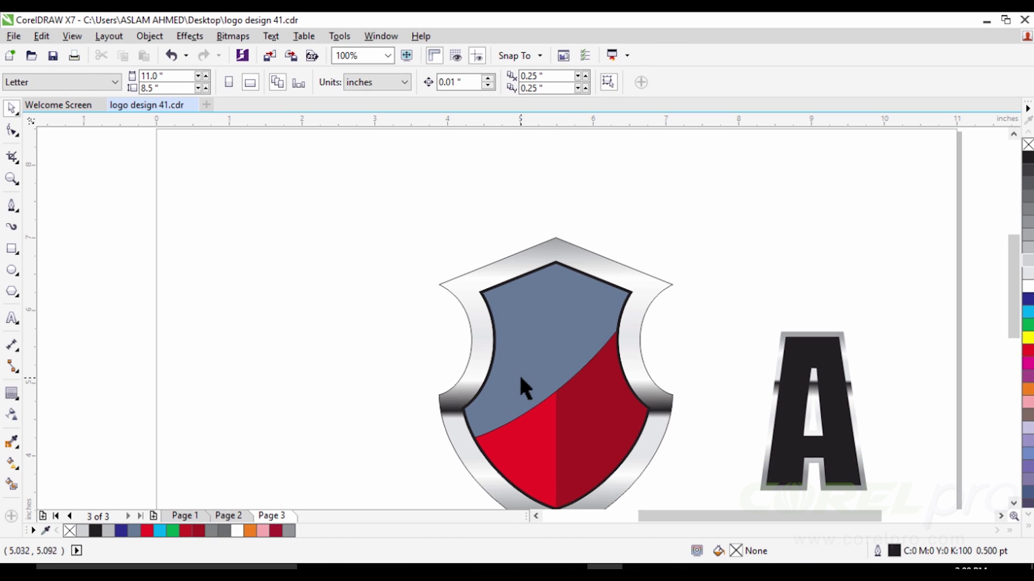
# Fill the welded shape with white and apply a linear transparency slanting from its upper-left edge down through the shield
pyautogui.click(554, 332)
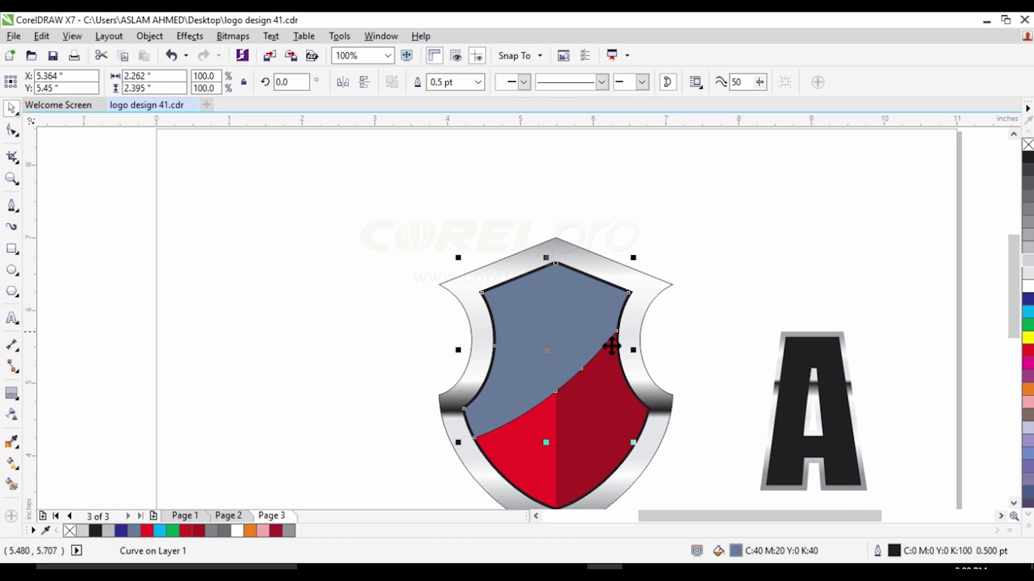
pyautogui.click(1027, 287)
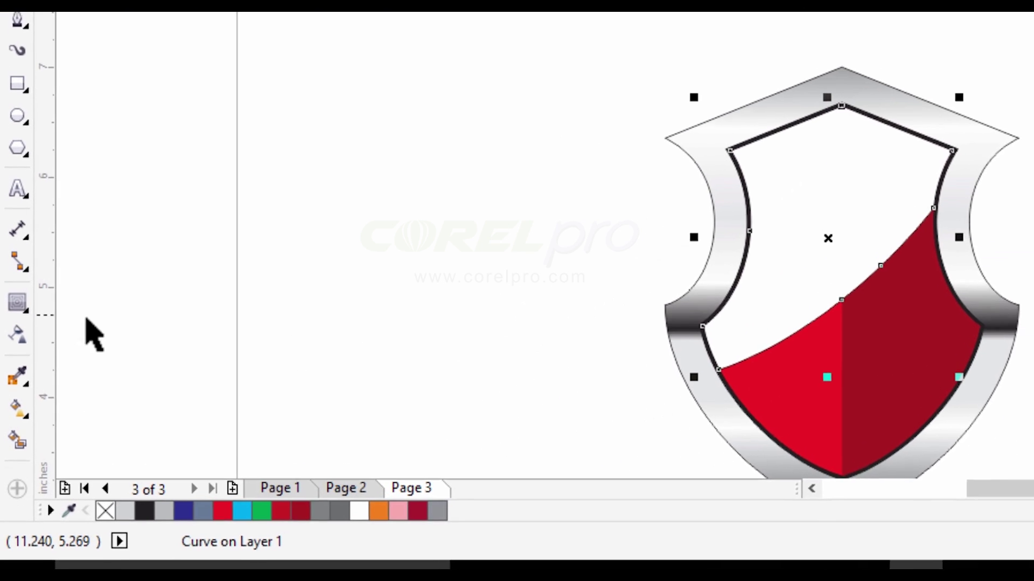
pyautogui.click(12, 414)
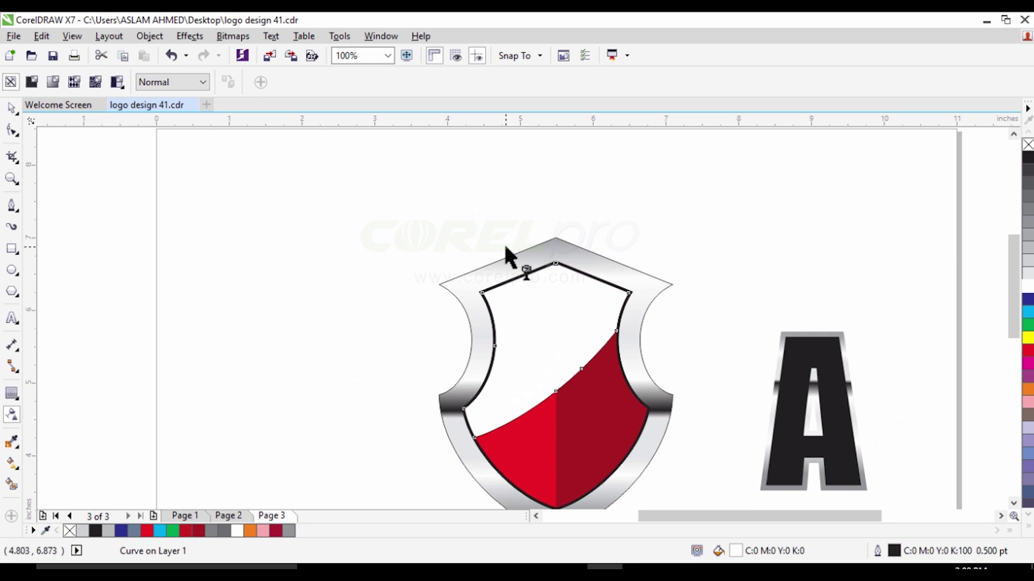
pyautogui.moveTo(655, 150); pyautogui.dragTo(764, 368)
pyautogui.moveTo(590, 415); pyautogui.dragTo(505, 242)
pyautogui.moveTo(511, 280); pyautogui.dragTo(582, 465)
pyautogui.moveTo(588, 504); pyautogui.dragTo(587, 489)
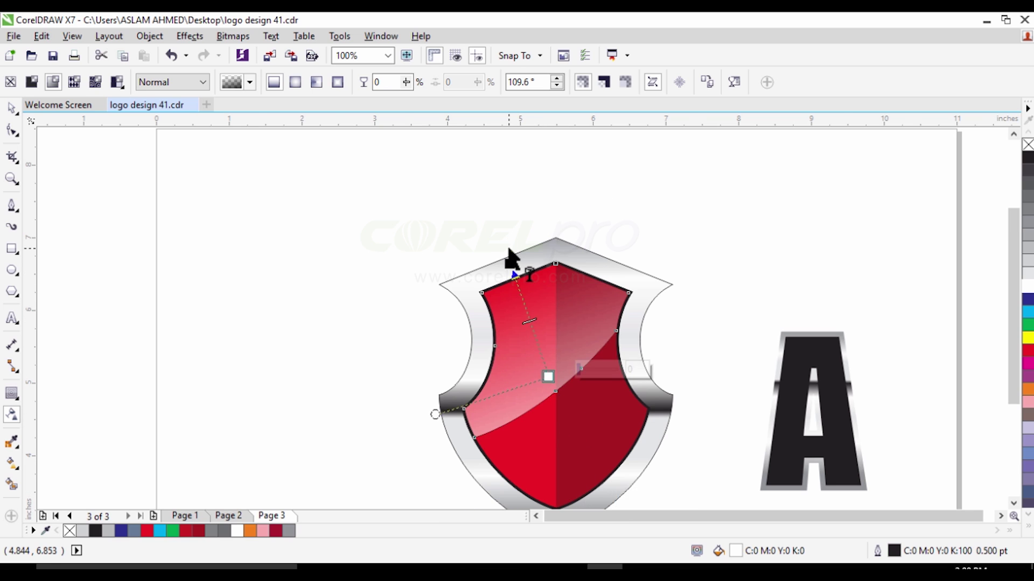
# Lengthen the gloss shape's transparency gradient so it runs from the shield's upper-left edge to well below the shield, and deselect it
pyautogui.scroll(-1, 555, 382)
pyautogui.moveTo(548, 378); pyautogui.dragTo(556, 403)
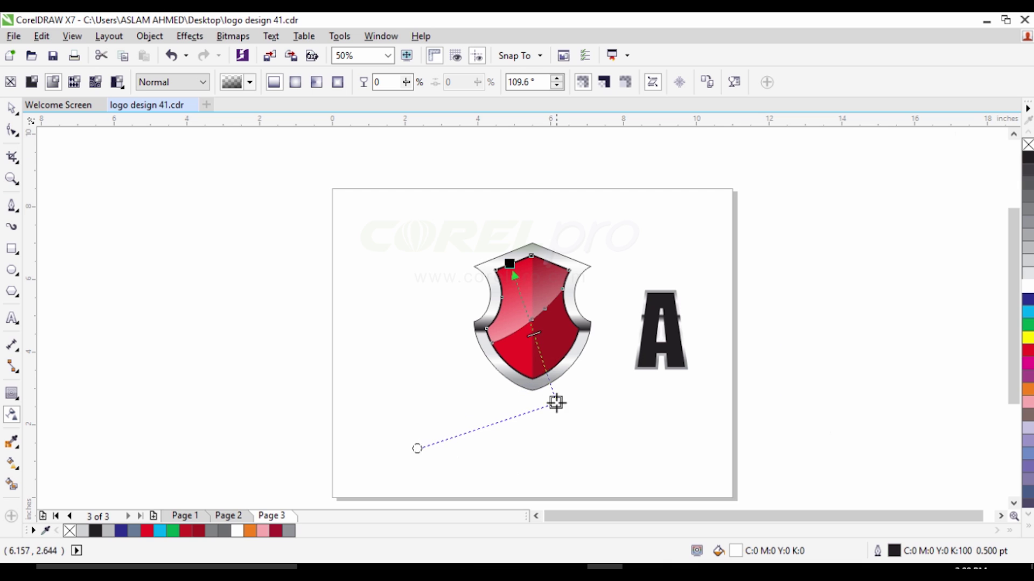
pyautogui.moveTo(509, 263)
pyautogui.mouseDown()
pyautogui.moveTo(501, 232)
pyautogui.moveTo(502, 253)
pyautogui.mouseUp()
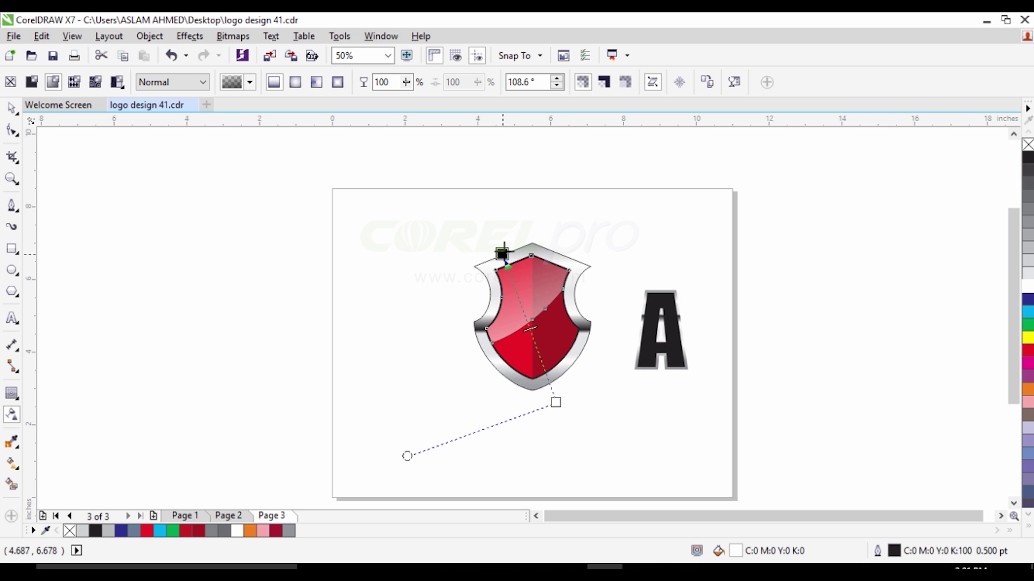
pyautogui.moveTo(558, 403); pyautogui.dragTo(572, 438)
pyautogui.scroll(2, 519, 309)
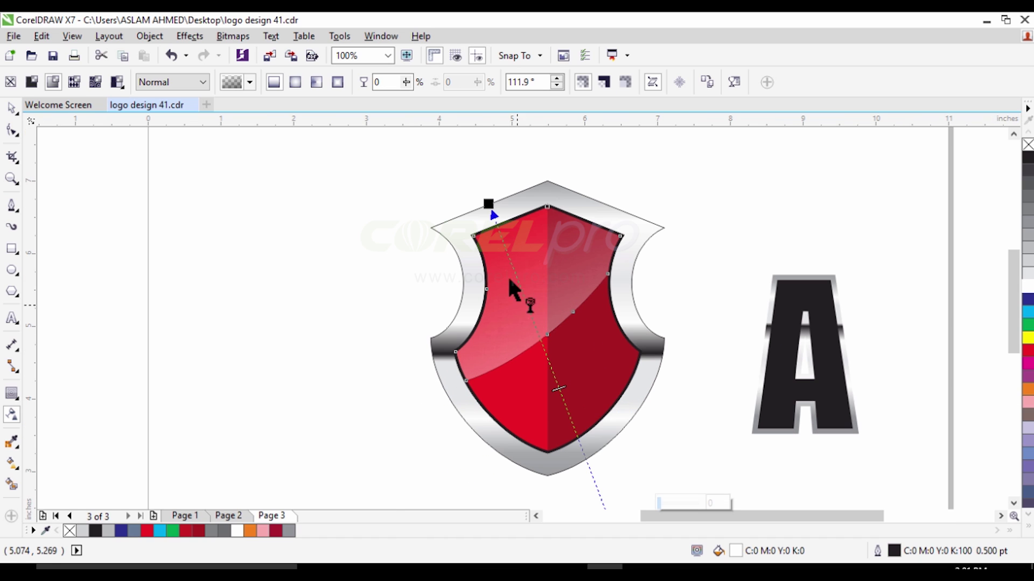
pyautogui.moveTo(492, 215); pyautogui.dragTo(501, 228)
pyautogui.scroll(-2, 600, 438)
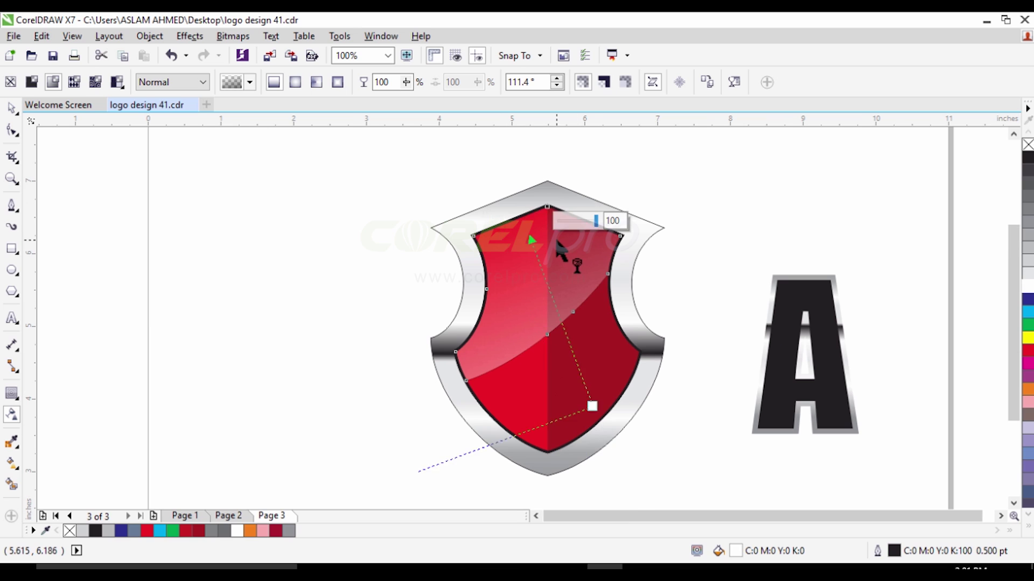
pyautogui.moveTo(593, 404); pyautogui.dragTo(585, 427)
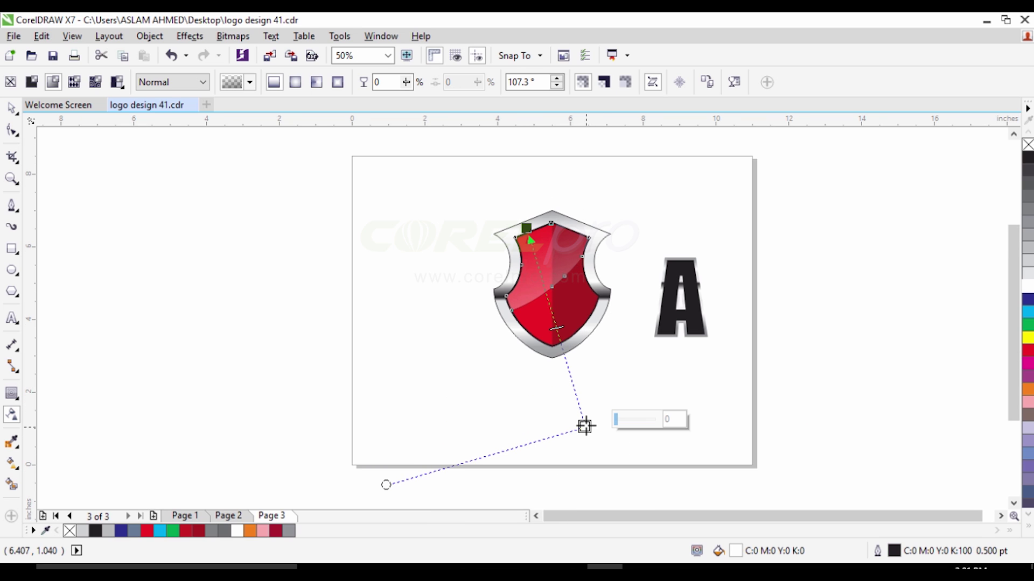
pyautogui.moveTo(525, 215); pyautogui.dragTo(526, 213)
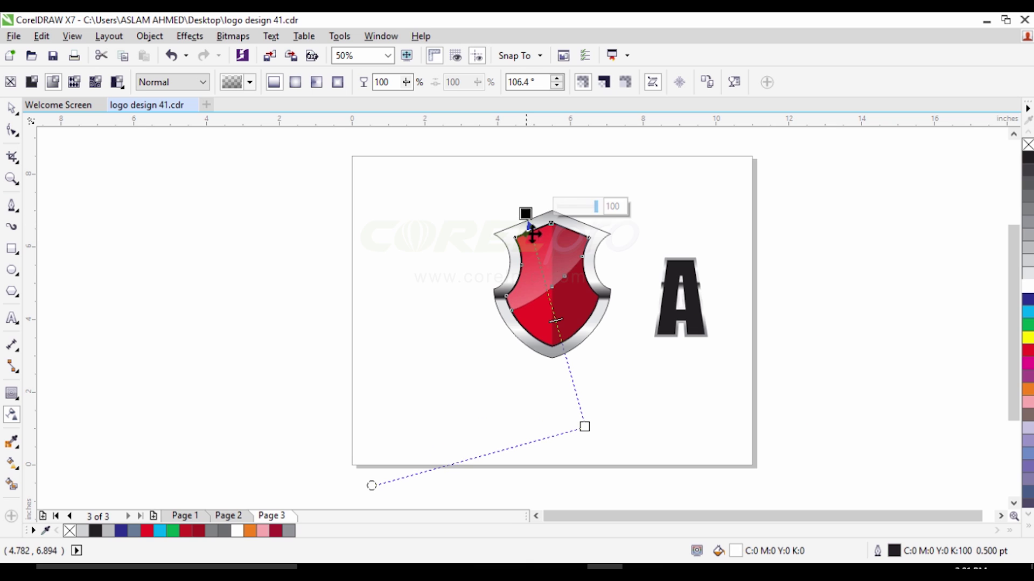
pyautogui.moveTo(585, 428); pyautogui.dragTo(582, 444)
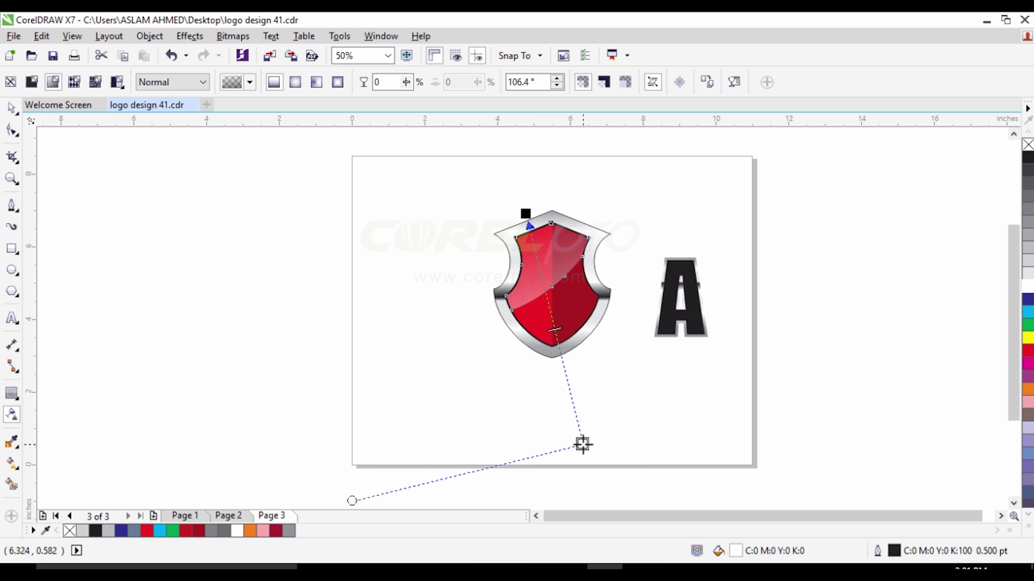
pyautogui.click(12, 109)
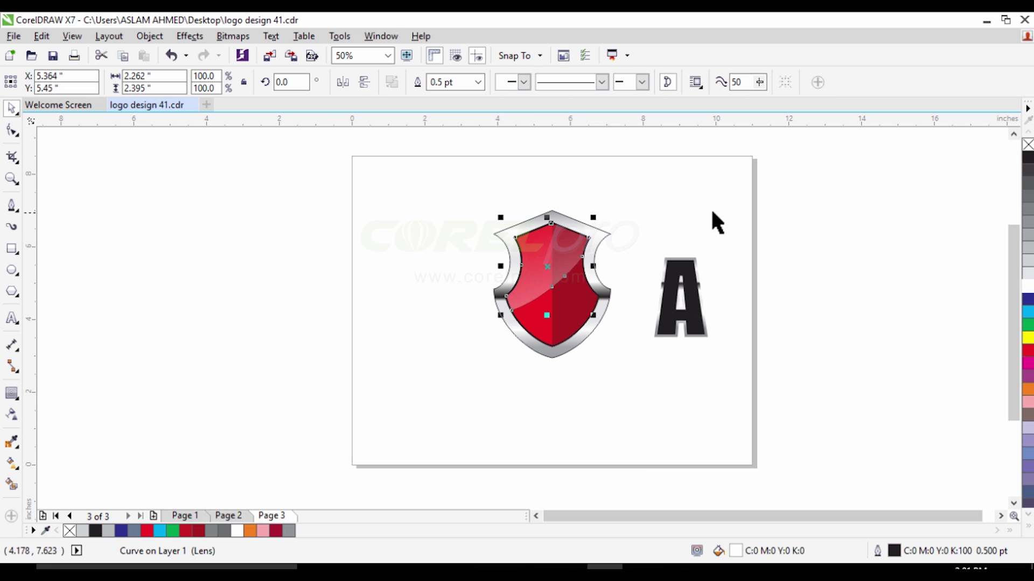
pyautogui.click(716, 225)
pyautogui.scroll(-1, 504, 231)
pyautogui.scroll(1, 519, 211)
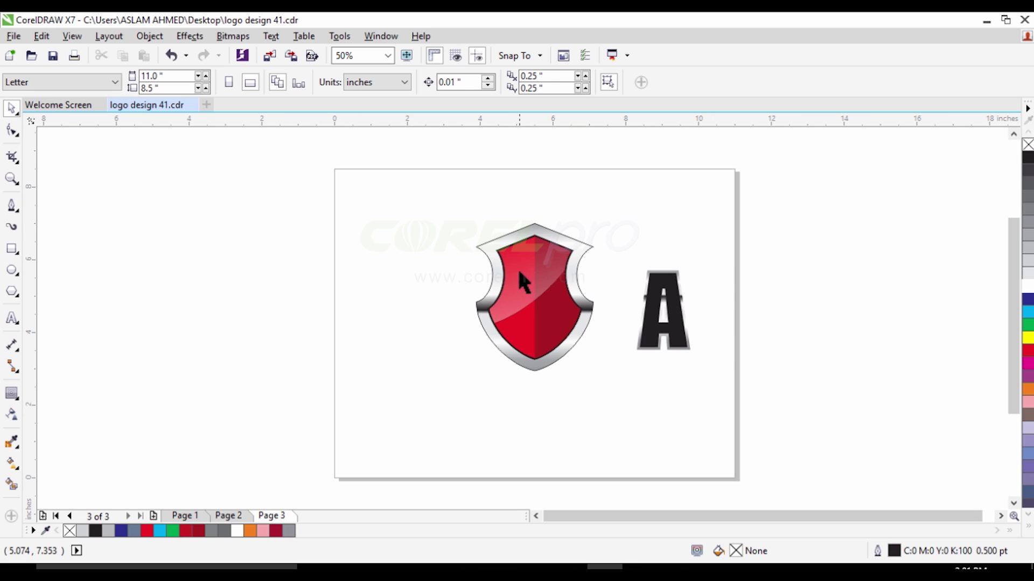
# Move the grouped letter A back onto the middle of the shield
pyautogui.moveTo(637, 264); pyautogui.dragTo(710, 379)
pyautogui.moveTo(673, 308); pyautogui.dragTo(550, 281)
pyautogui.scroll(1, 552, 280)
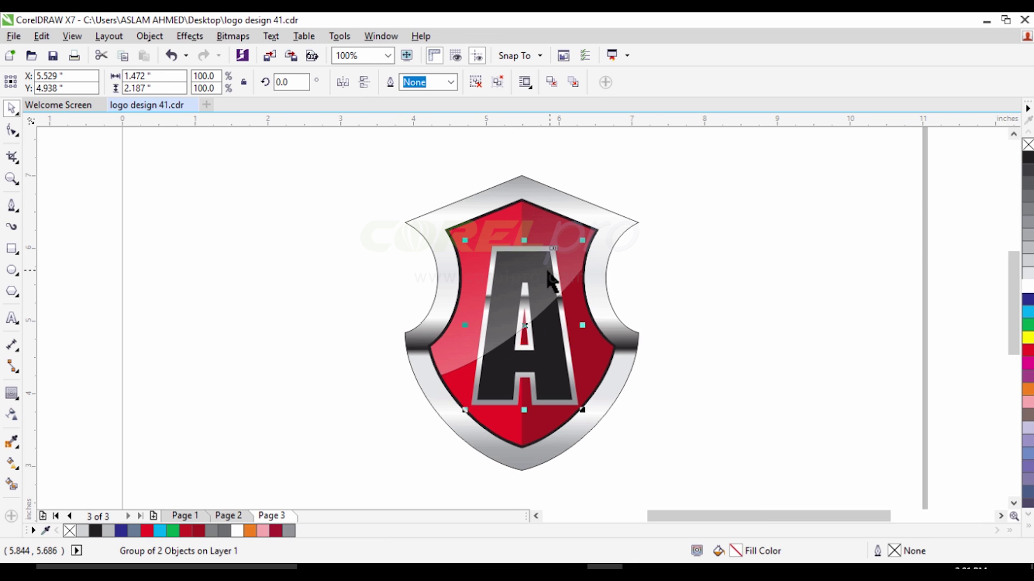
pyautogui.moveTo(549, 361); pyautogui.dragTo(546, 349)
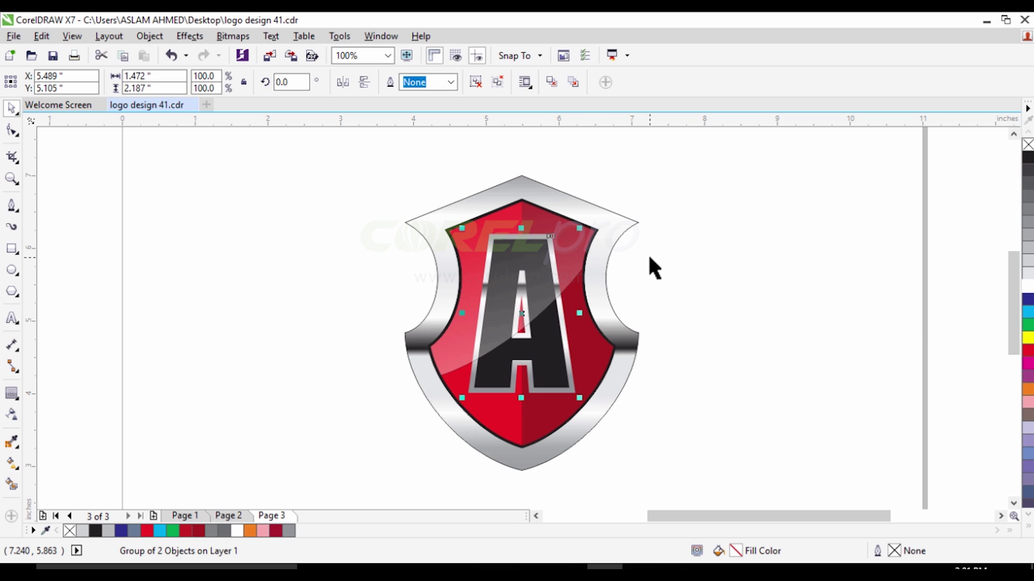
# Nudge the letter A down 0.04 inches within the shield and deselect it
pyautogui.press('Down')
pyautogui.press('Down')
pyautogui.press('Down')
pyautogui.press('Down')
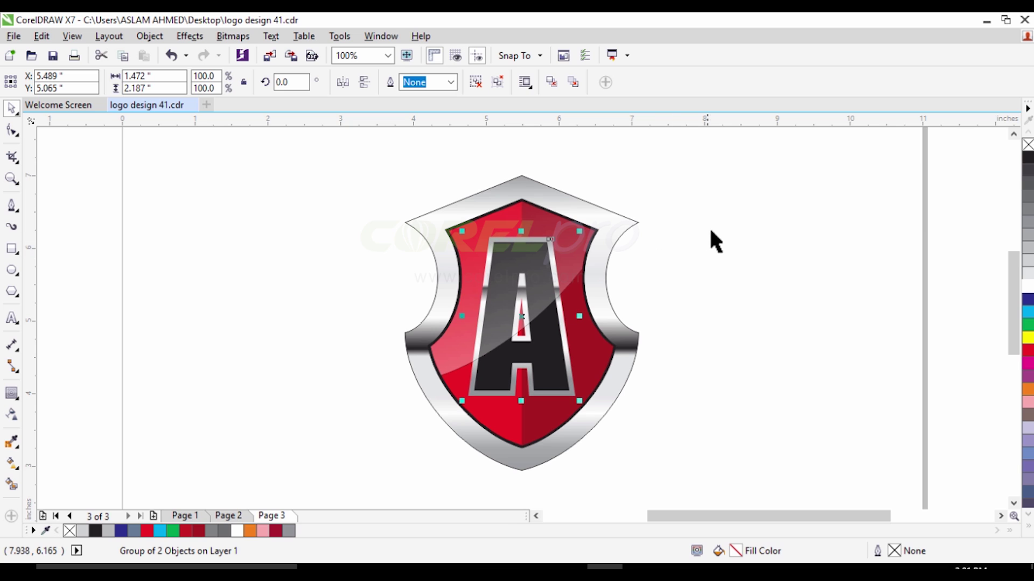
pyautogui.click(710, 226)
pyautogui.scroll(-2, 527, 205)
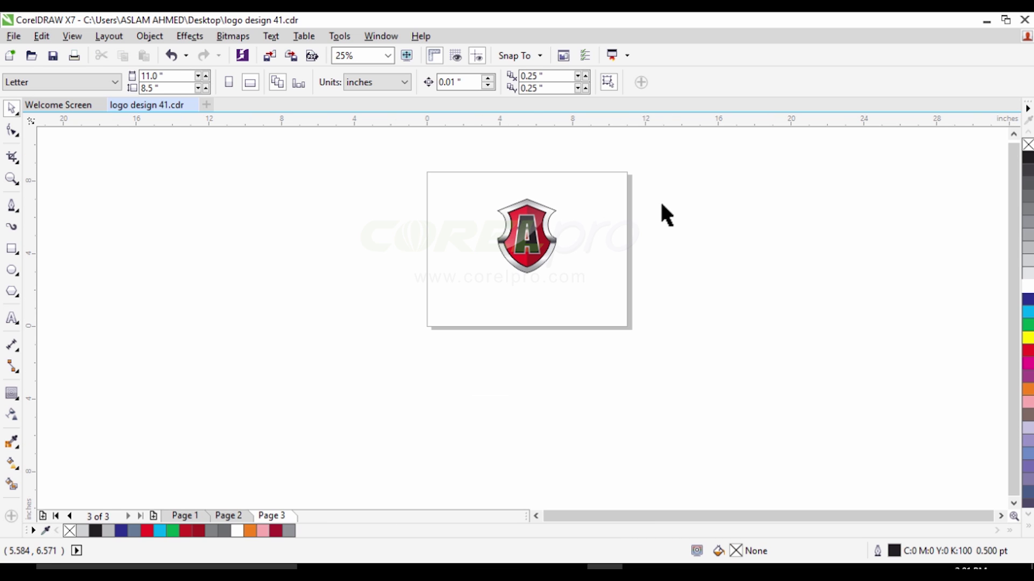
pyautogui.scroll(2, 600, 207)
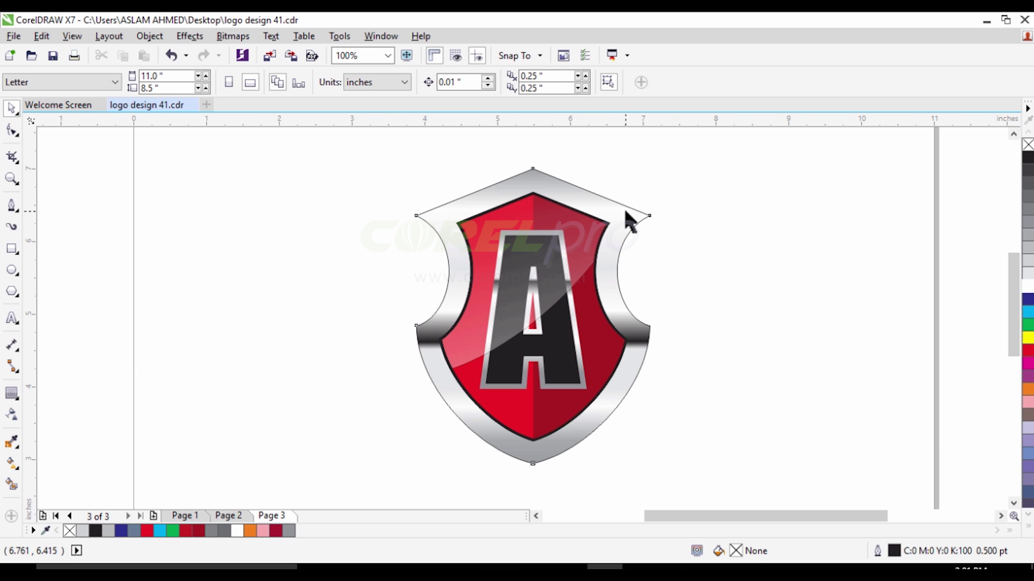
# Set the outline width of the outer metallic shield to 10 pt
pyautogui.click(630, 220)
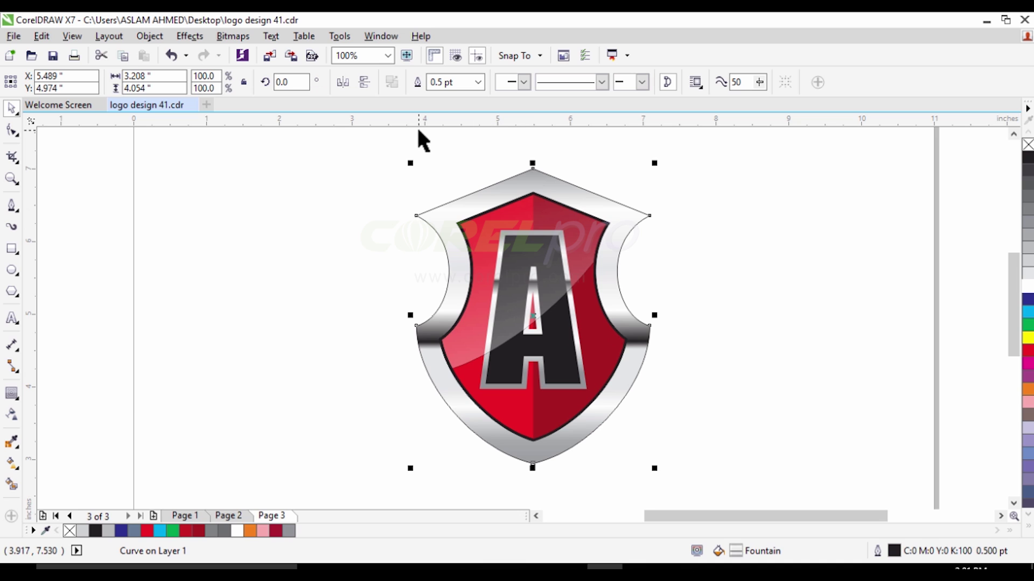
pyautogui.click(477, 82)
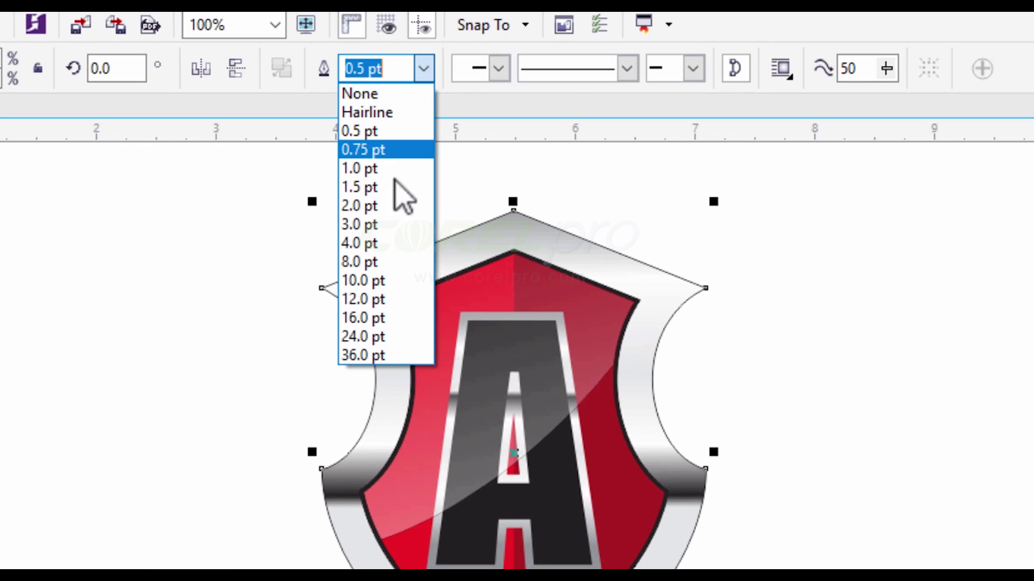
pyautogui.click(396, 262)
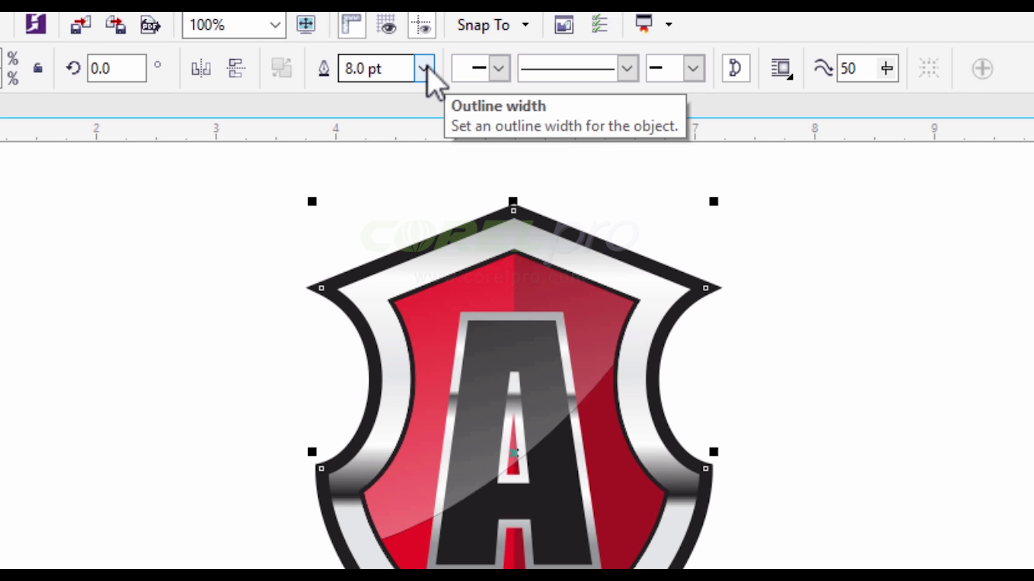
pyautogui.click(425, 69)
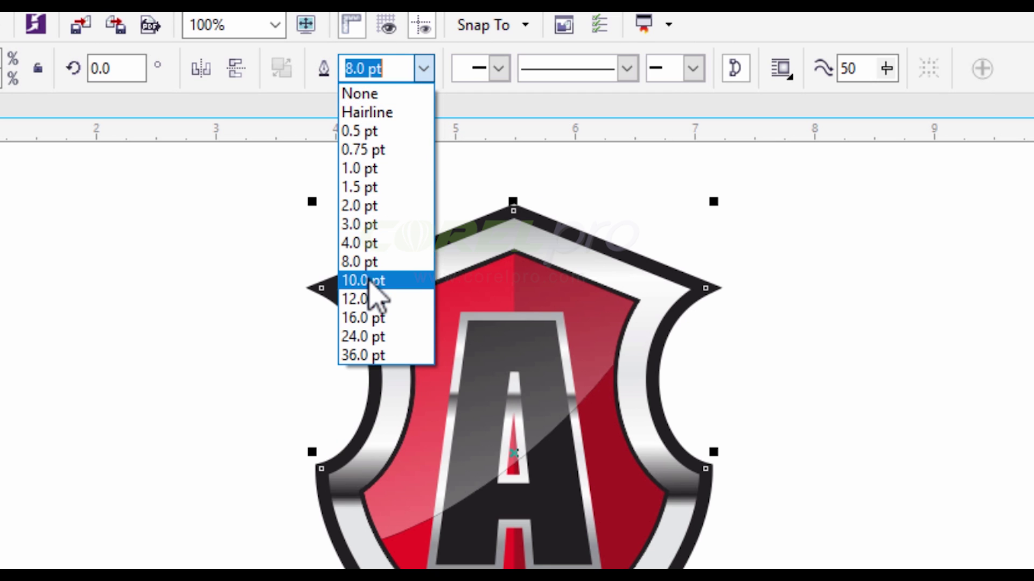
pyautogui.click(369, 281)
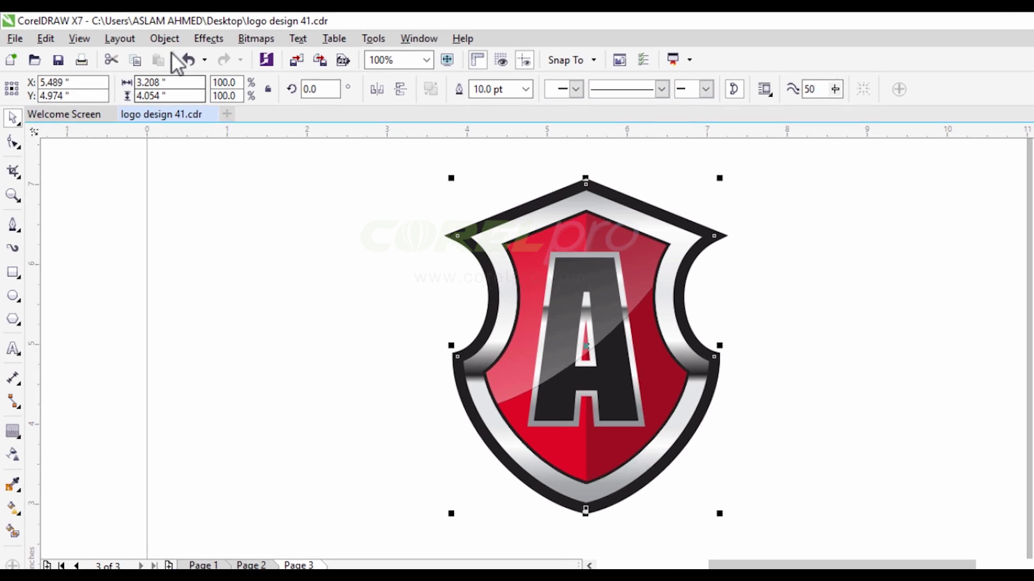
# Convert the outer shield's 10 pt outline to an object and deselect it
pyautogui.click(149, 35)
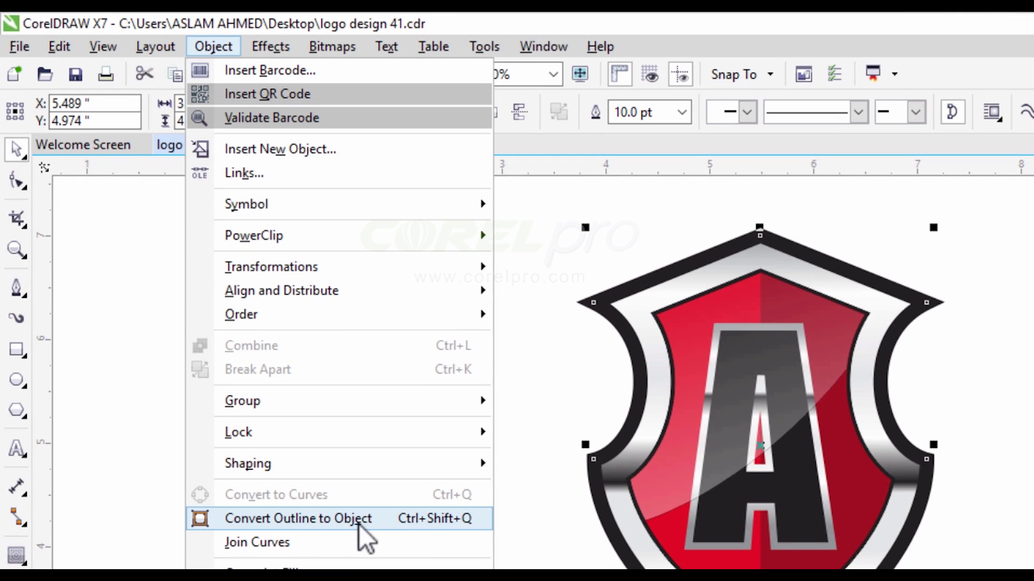
pyautogui.click(338, 518)
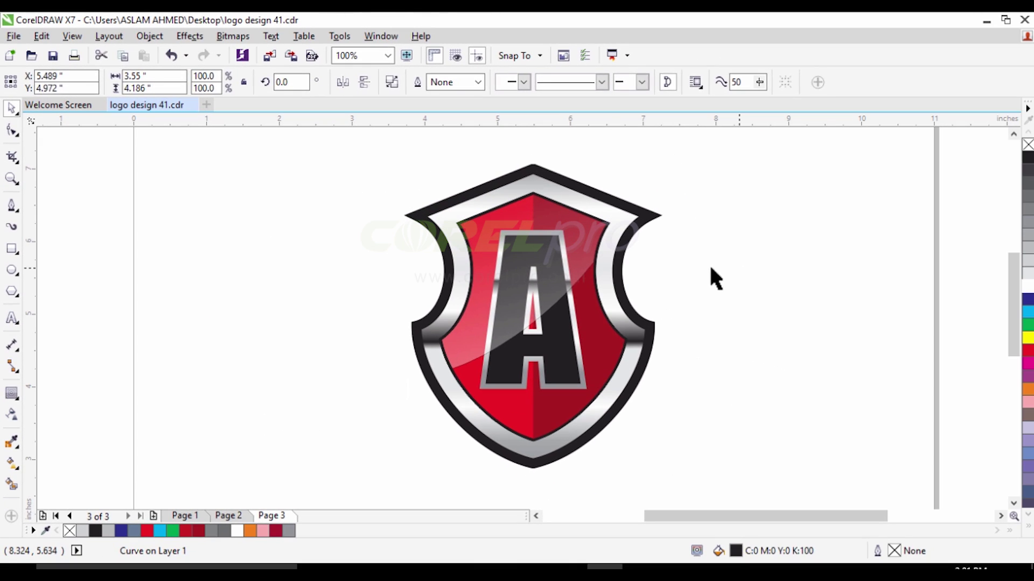
pyautogui.click(1008, 370)
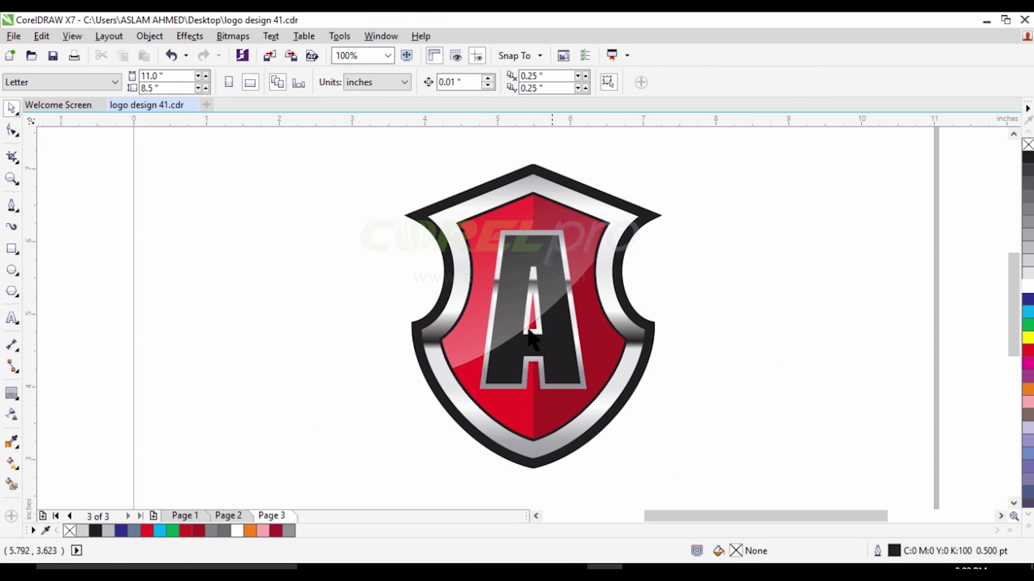
# Draw a rectangle about 2.84 by 0.57 inches overlapping the shield's left side, and widen it leftward to about 3.21 inches
pyautogui.click(13, 249)
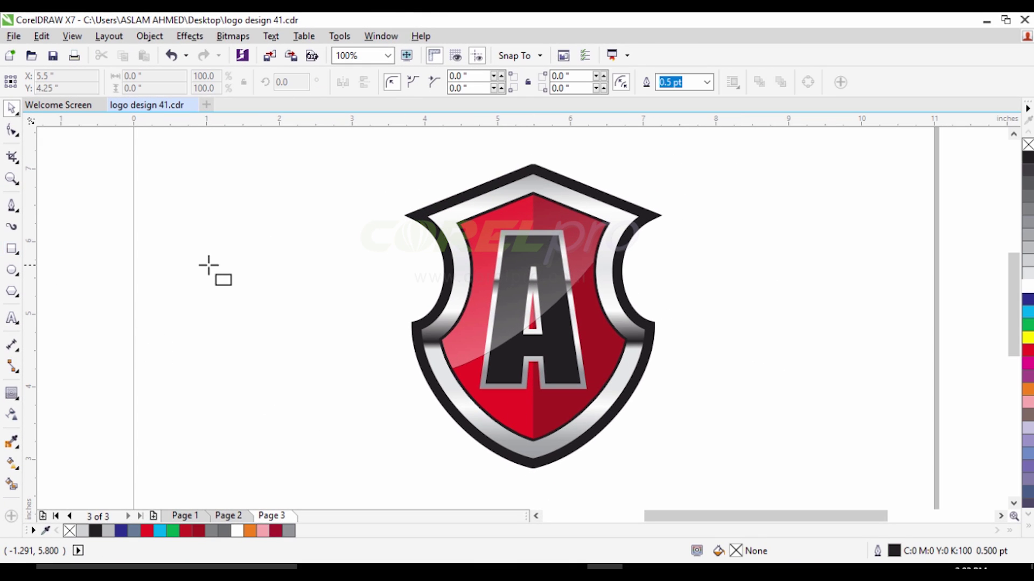
pyautogui.moveTo(273, 268)
pyautogui.mouseDown()
pyautogui.moveTo(453, 325)
pyautogui.moveTo(479, 309)
pyautogui.mouseUp()
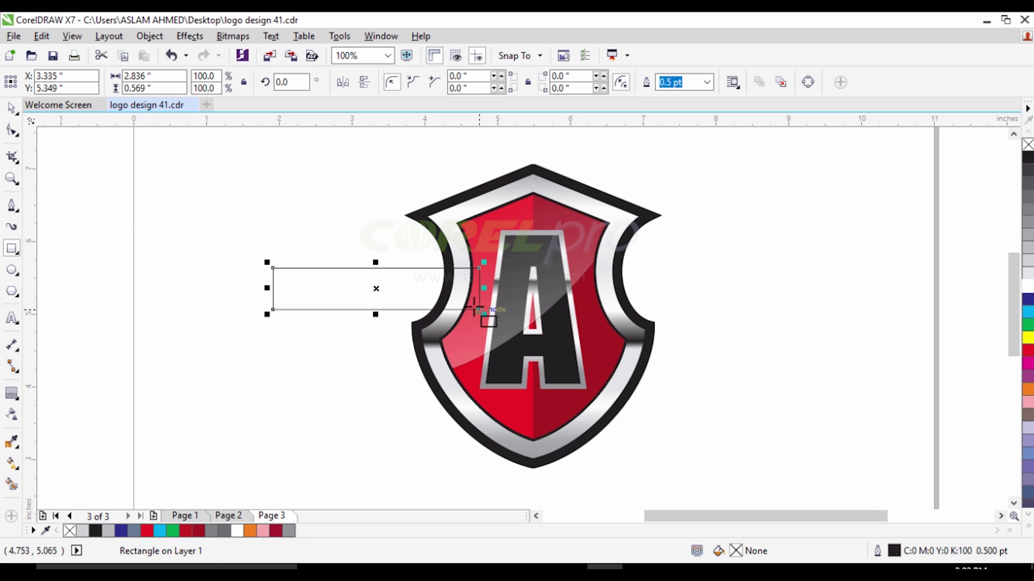
pyautogui.click(11, 108)
pyautogui.moveTo(269, 290); pyautogui.dragTo(240, 285)
# Duplicate the rectangle directly below itself and nudge the copy down to leave a gap of about 0.11 inches
pyautogui.moveTo(360, 268); pyautogui.dragTo(317, 345)
pyautogui.press('Down')
pyautogui.press('Down')
pyautogui.press('Down')
pyautogui.press('Down')
pyautogui.press('Down')
pyautogui.press('Down')
pyautogui.press('Down')
pyautogui.press('Down')
pyautogui.press('Down')
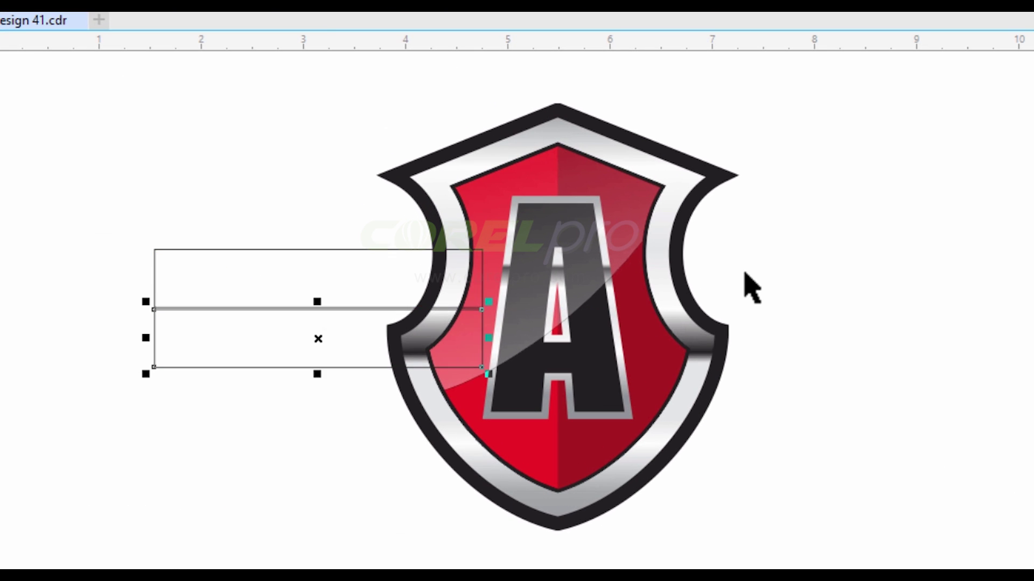
pyautogui.press('Down')
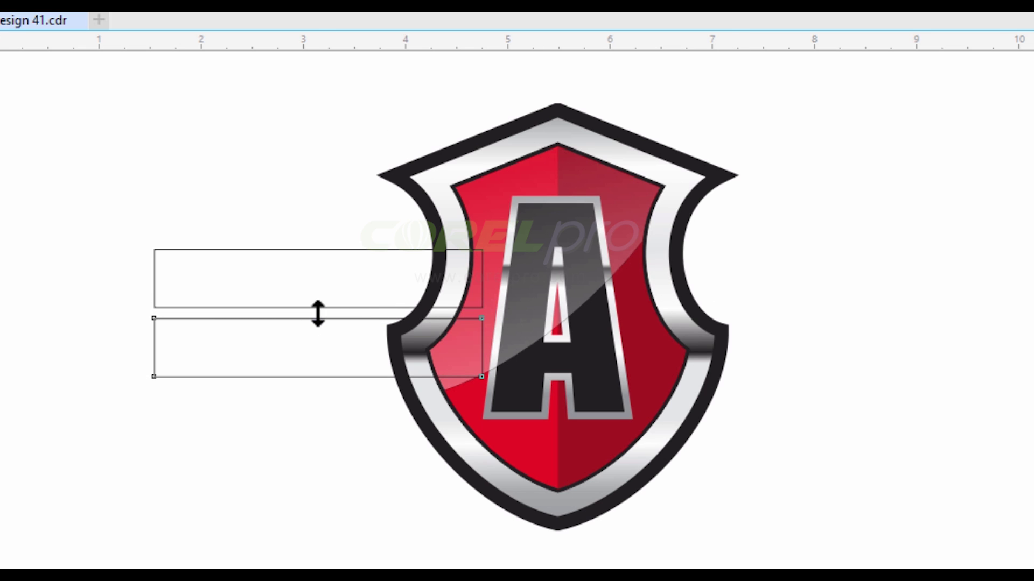
# Add a third copy below the second rectangle with the same spacing of about 0.11 inches, and deselect it
pyautogui.moveTo(318, 317); pyautogui.dragTo(334, 433)
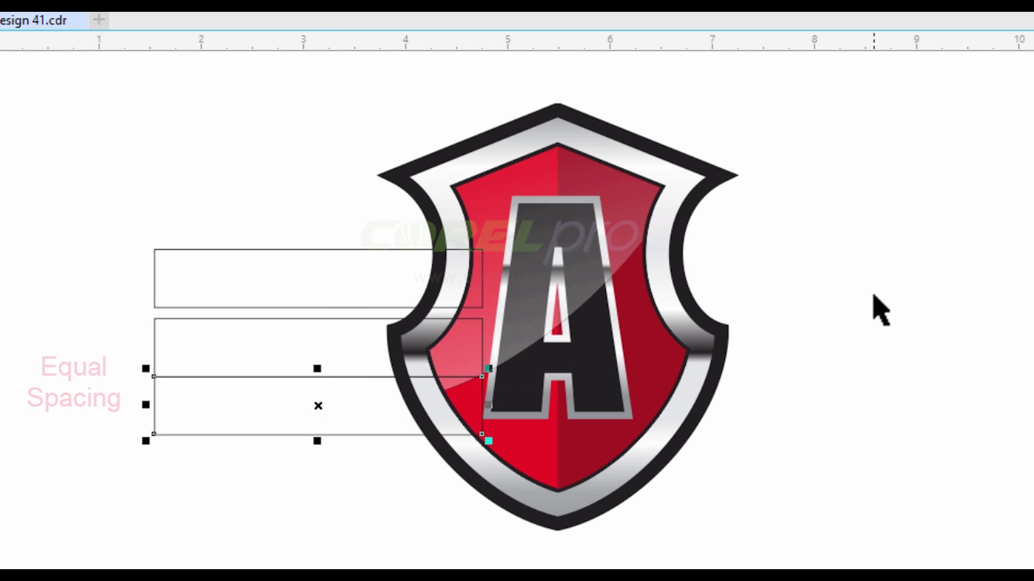
pyautogui.press('Down')
pyautogui.press('Down')
pyautogui.press('Down')
pyautogui.press('Down')
pyautogui.press('Down')
pyautogui.press('Down')
pyautogui.press('Down')
pyautogui.press('Down')
pyautogui.press('Down')
pyautogui.press('Down')
pyautogui.press('Down')
pyautogui.press('Down')
pyautogui.press('Down')
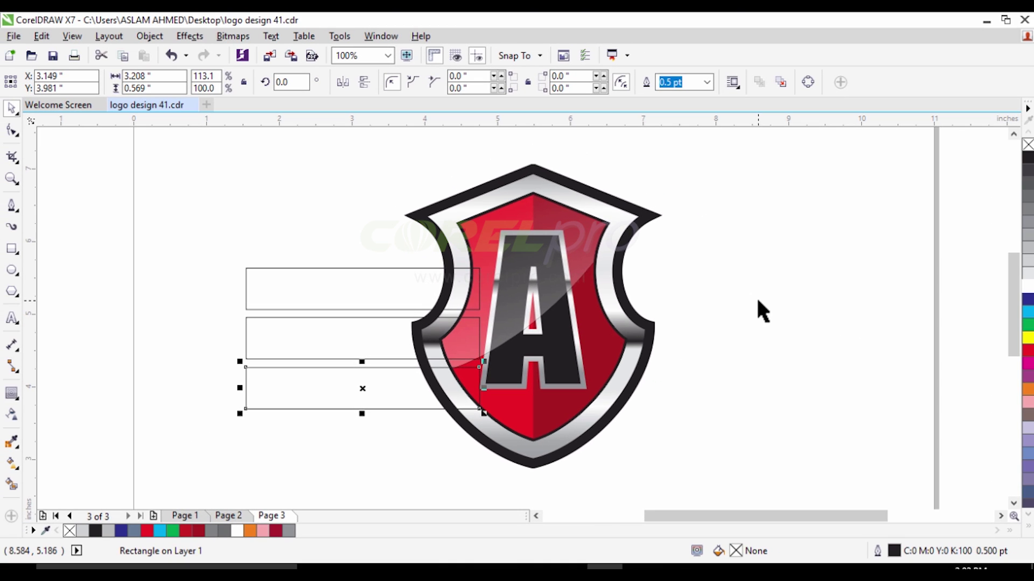
pyautogui.press('Down')
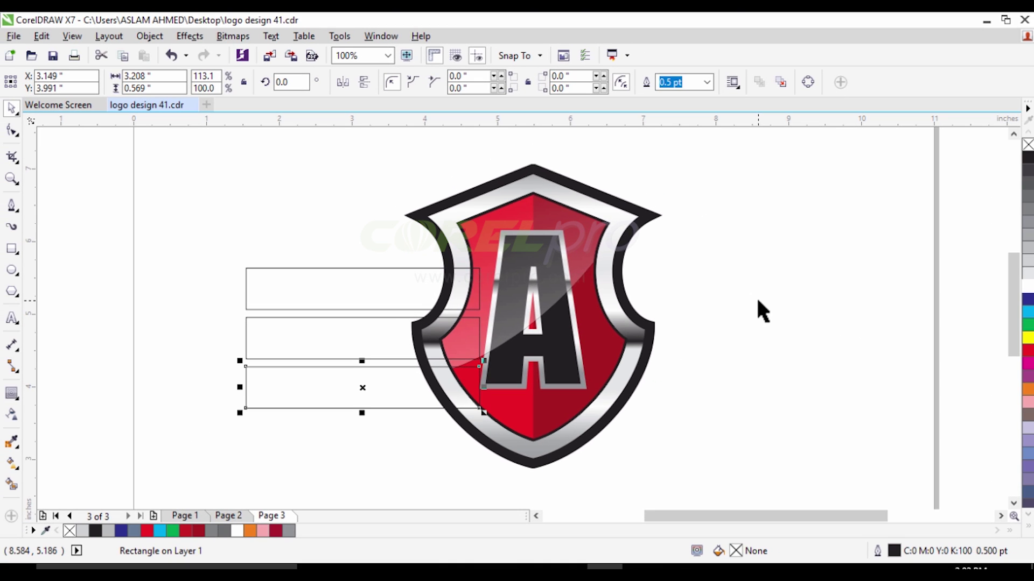
pyautogui.click(777, 264)
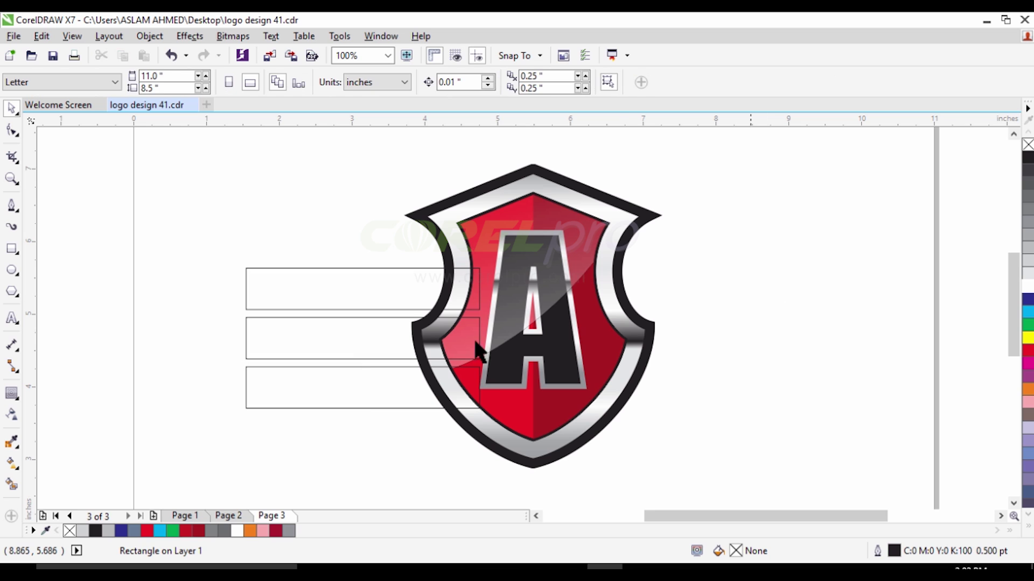
pyautogui.click(342, 377)
pyautogui.keyDown('shift'); pyautogui.click(331, 338); pyautogui.keyUp('shift')
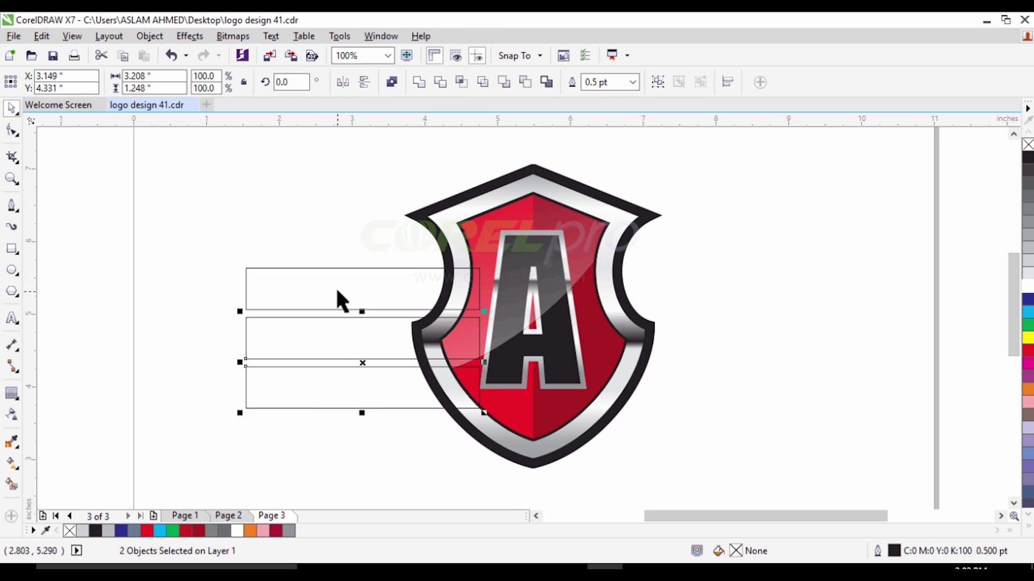
pyautogui.keyDown('shift'); pyautogui.click(336, 289); pyautogui.keyUp('shift')
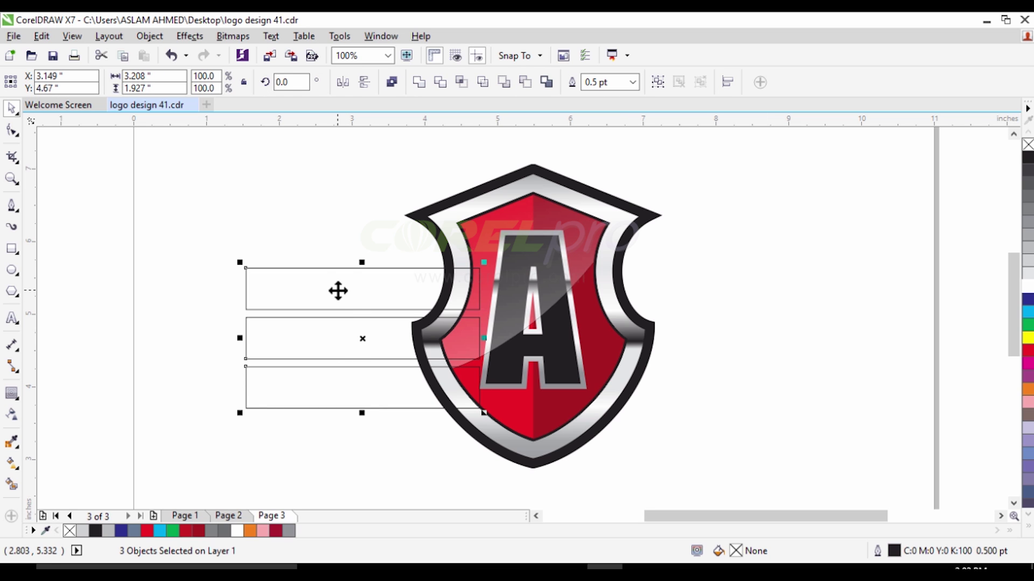
pyautogui.click(371, 202)
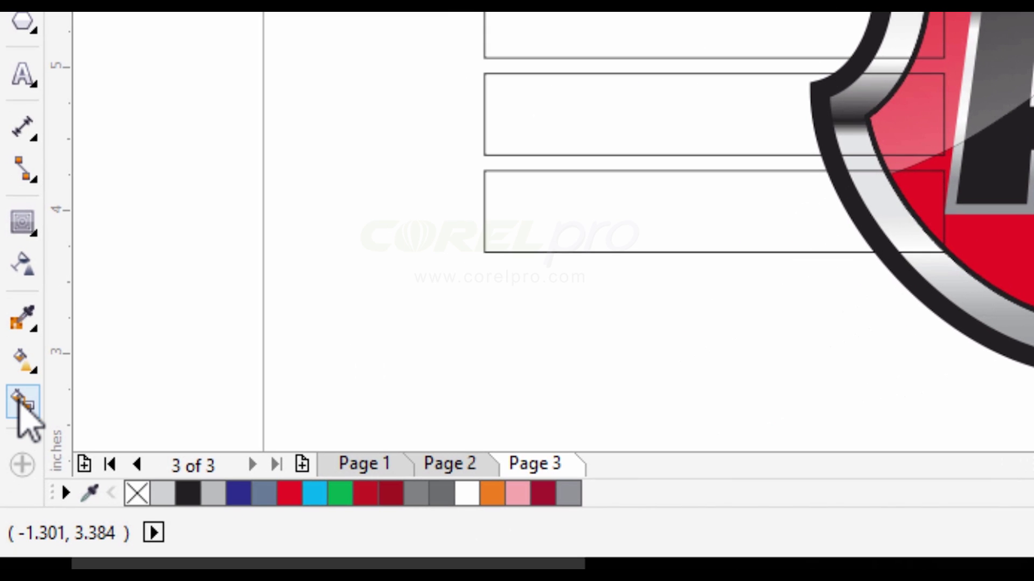
# Smart-fill the parts of the three rectangles outside the shield with blue-grey (C40 M20 Y0 K40) and a 0.5 pt black outline
pyautogui.click(12, 415)
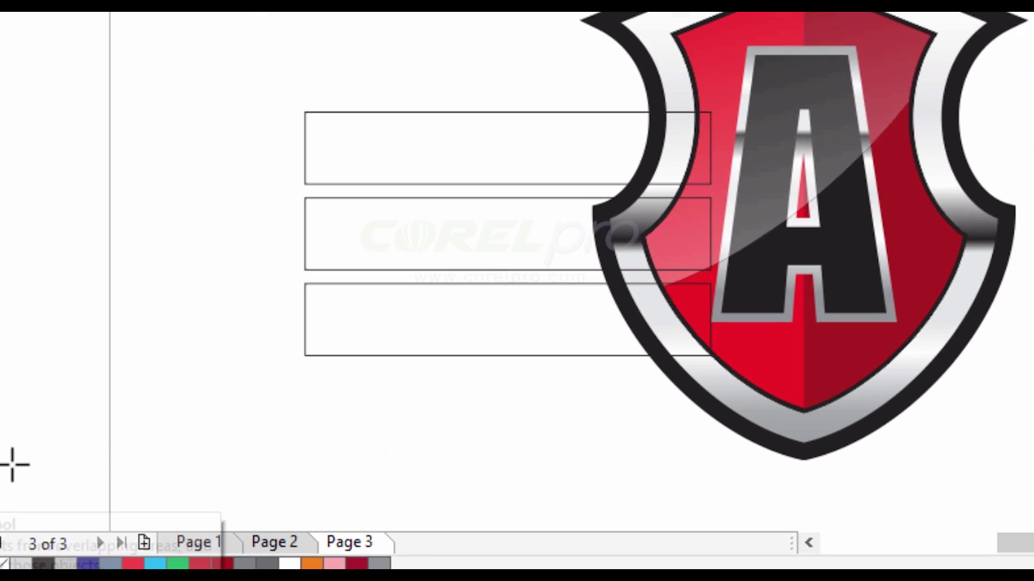
pyautogui.click(583, 208)
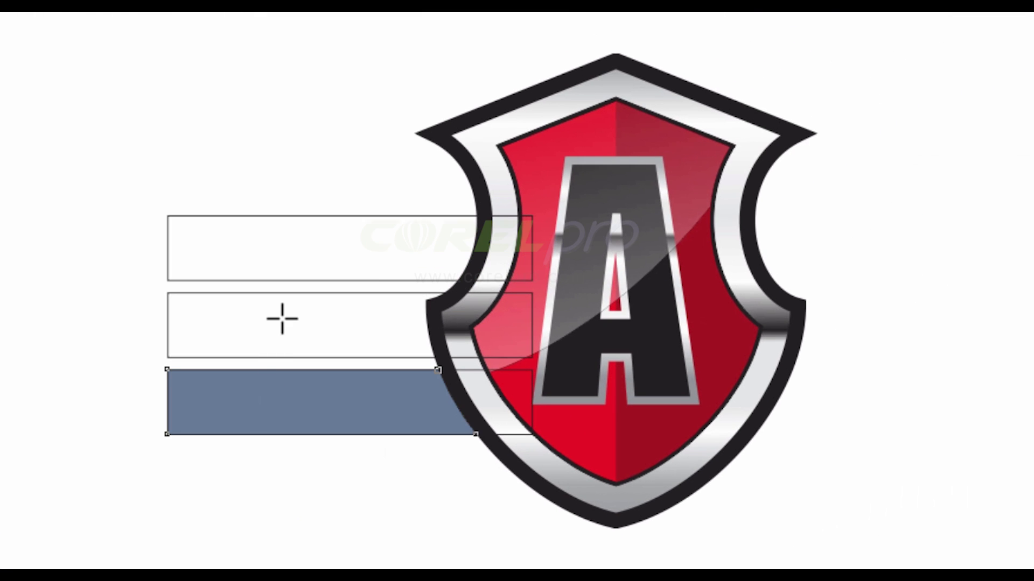
pyautogui.click(282, 320)
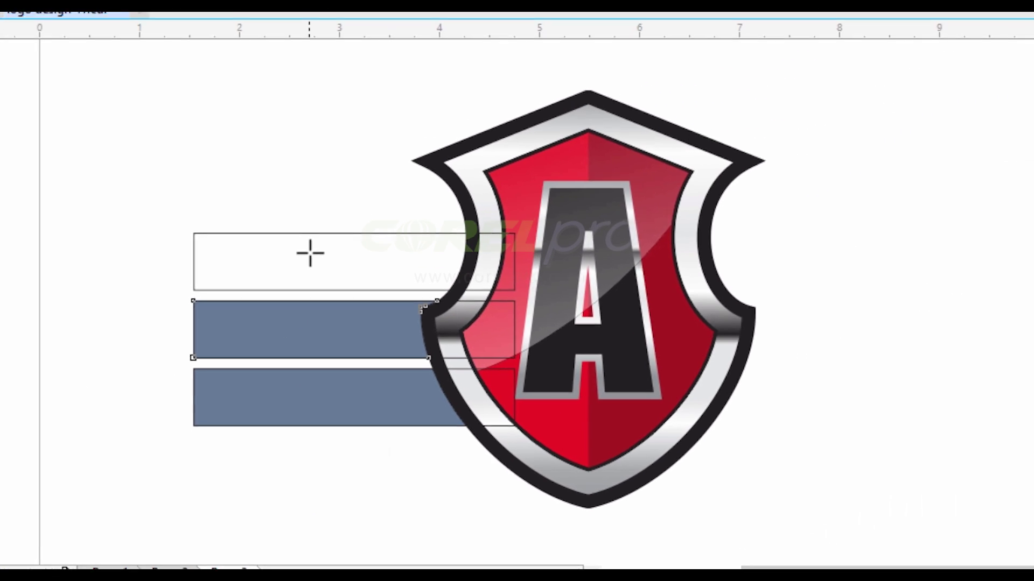
pyautogui.click(270, 239)
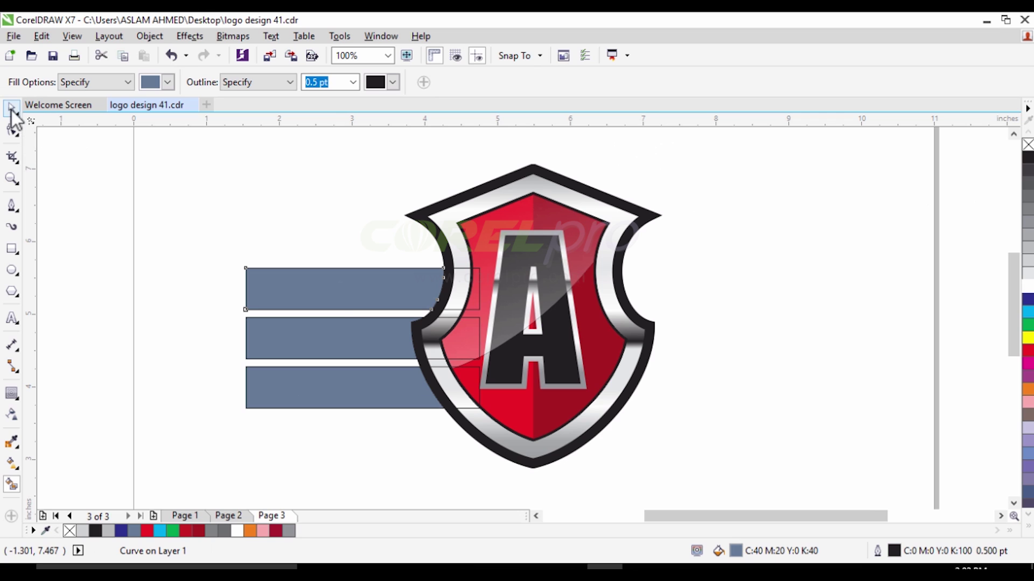
# Pull the three original unfilled rectangles off the shield and delete them, keeping the blue-grey bars
pyautogui.click(11, 110)
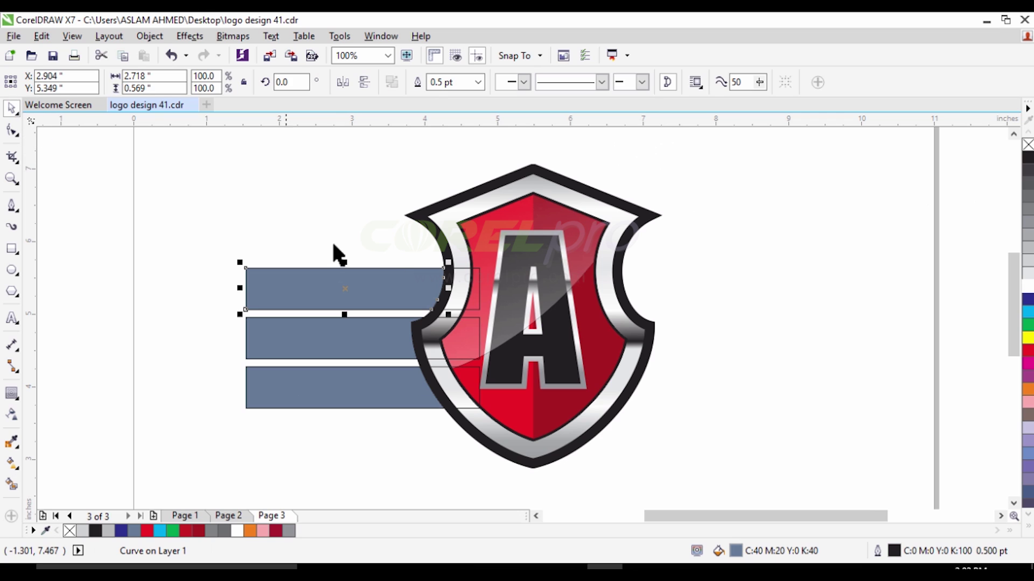
pyautogui.moveTo(472, 307); pyautogui.dragTo(275, 221)
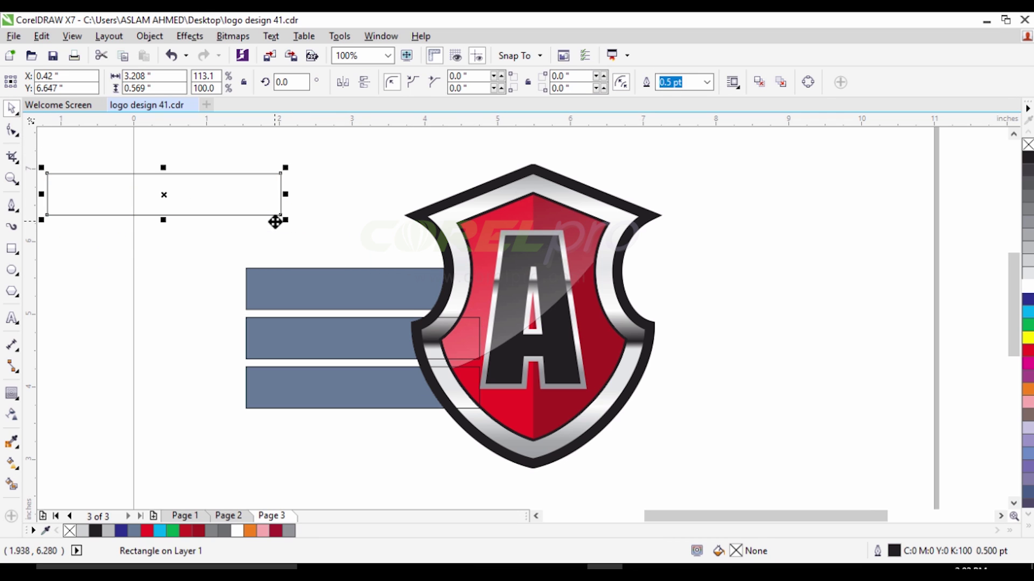
pyautogui.press('Delete')
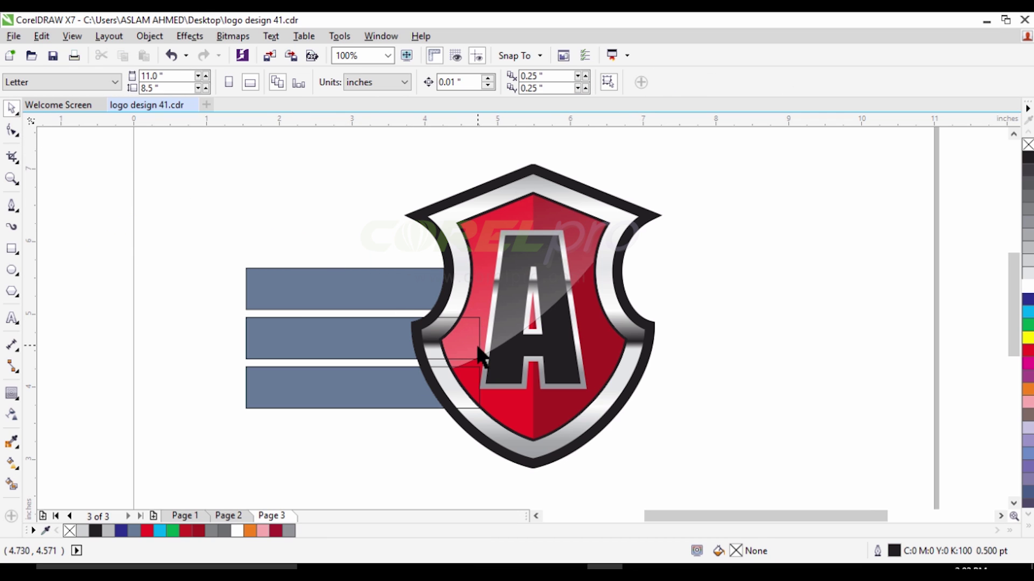
pyautogui.moveTo(481, 340); pyautogui.dragTo(344, 223)
pyautogui.press('Delete')
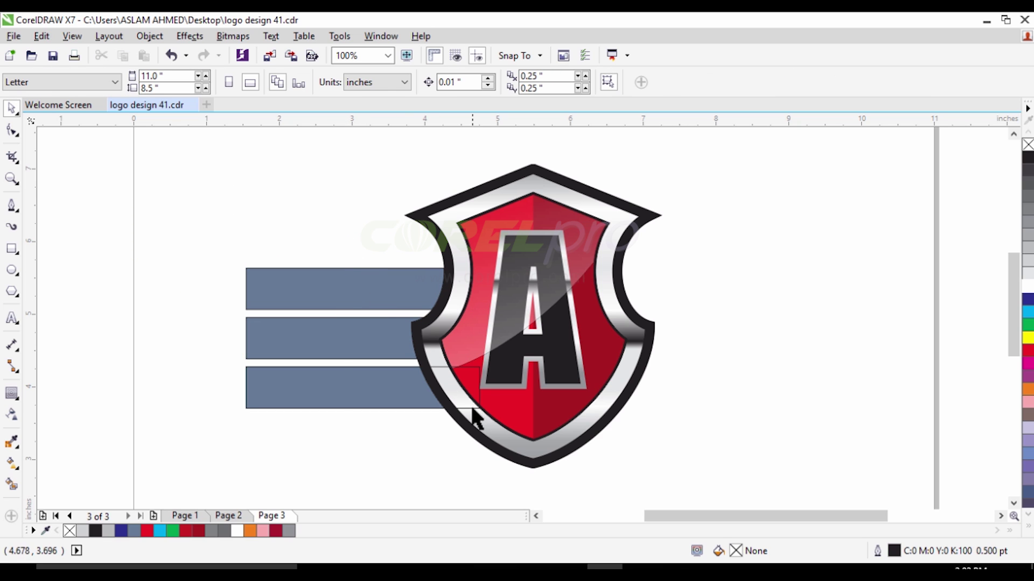
pyautogui.moveTo(469, 416); pyautogui.dragTo(335, 224)
pyautogui.press('Delete')
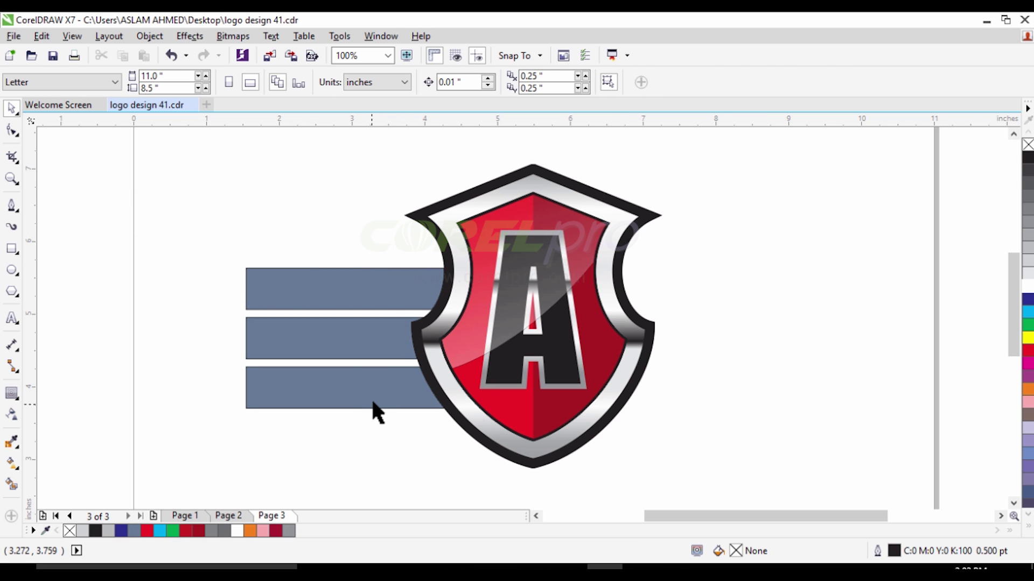
# Delete the thick black border object around the shield and give the metallic shield a 2 pt outline
pyautogui.moveTo(413, 217); pyautogui.dragTo(736, 181)
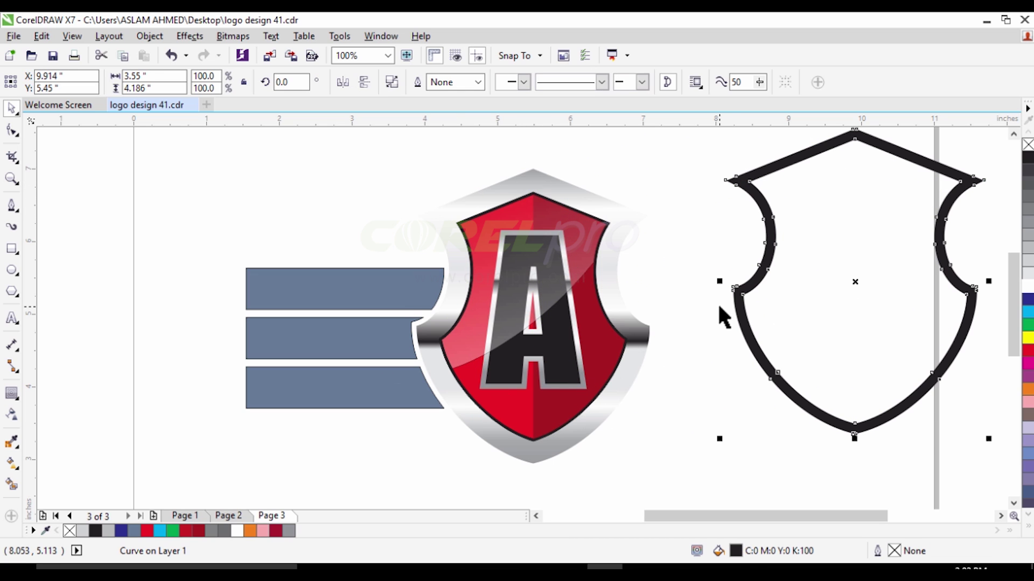
pyautogui.press('Delete')
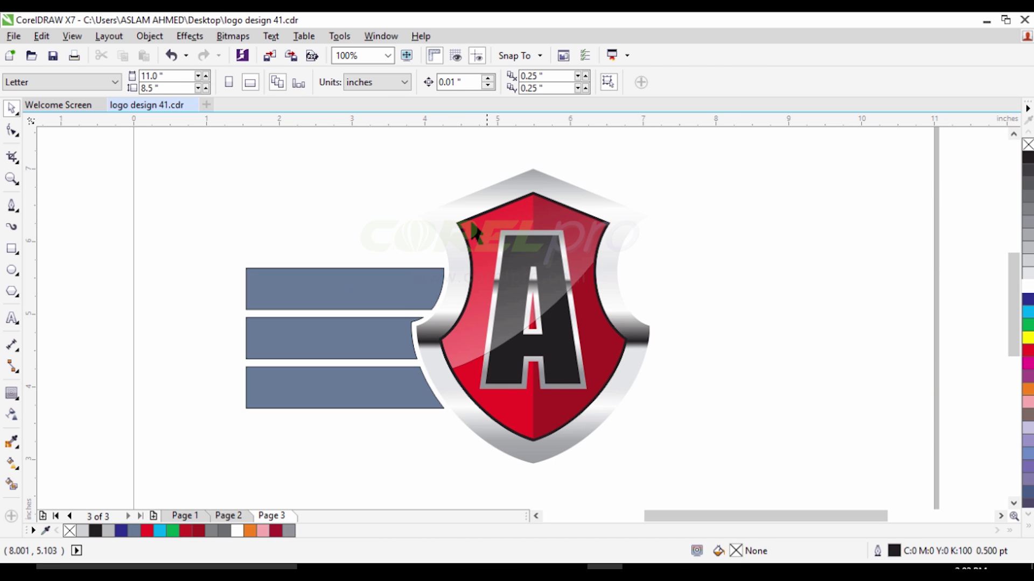
pyautogui.click(443, 215)
pyautogui.click(477, 82)
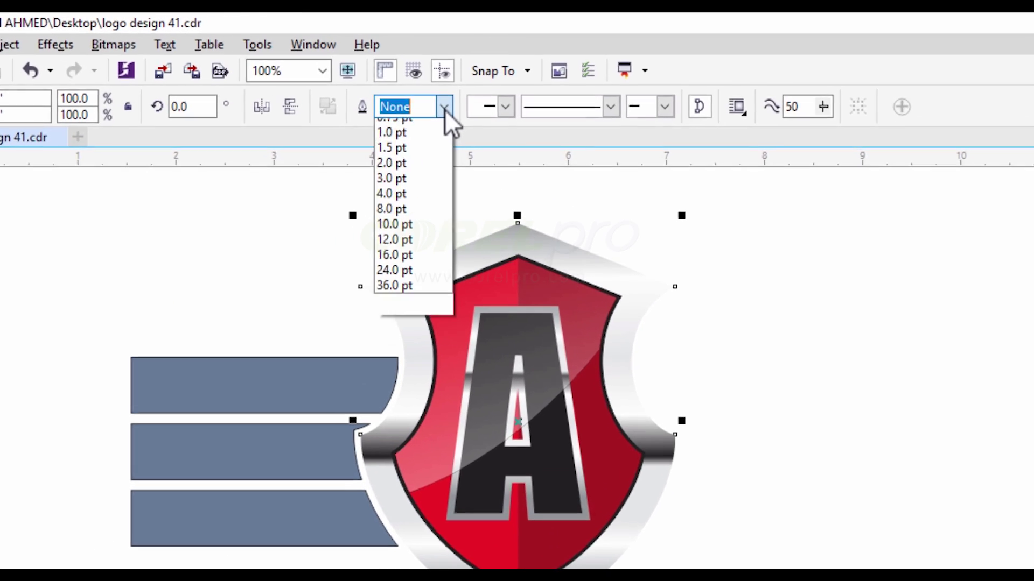
pyautogui.click(398, 248)
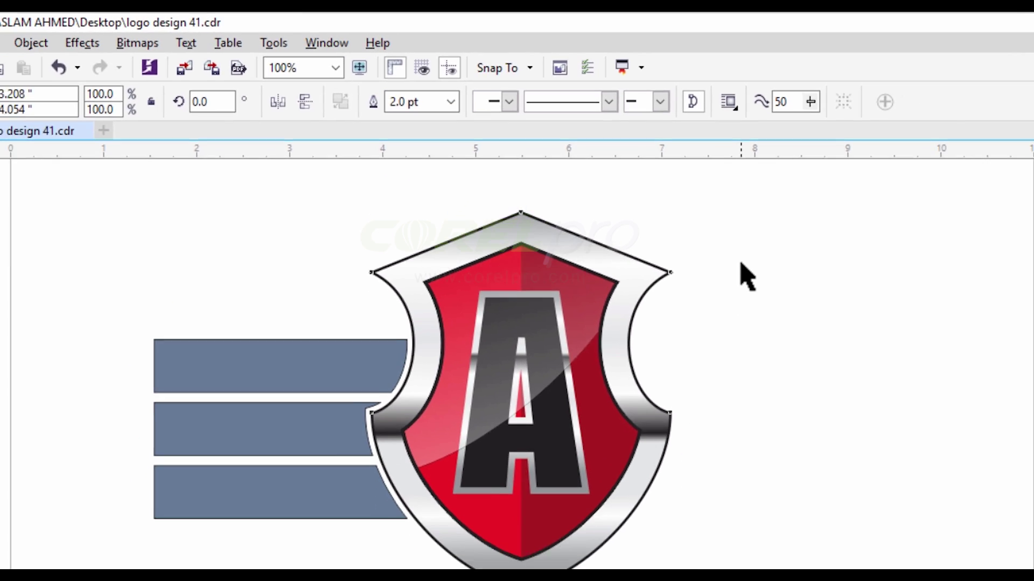
pyautogui.click(767, 310)
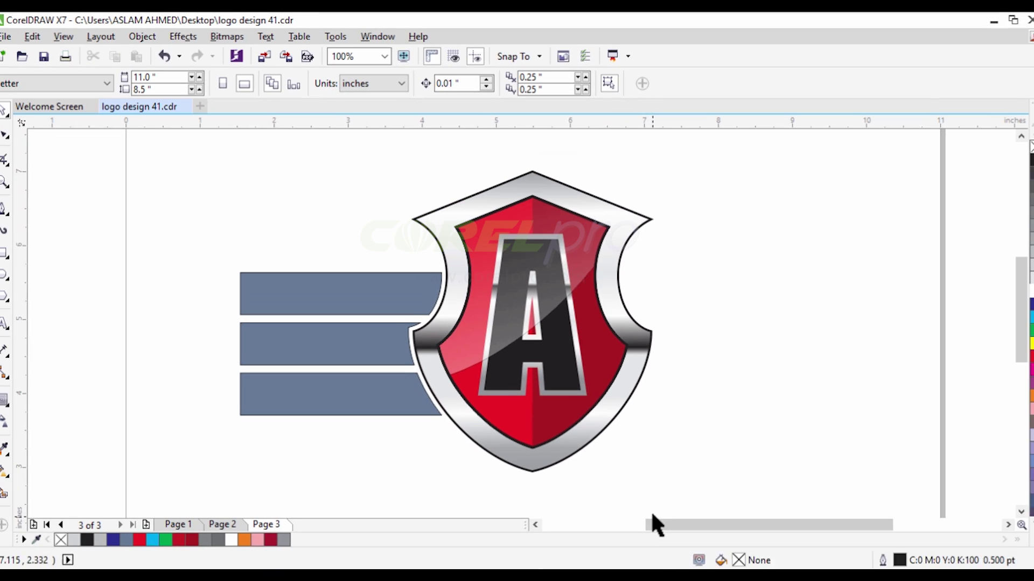
# Draw a closed four-sided Pen shape about 1.93 by 2.69 inches over the bars' left ends, with a slanted right edge
pyautogui.click(12, 208)
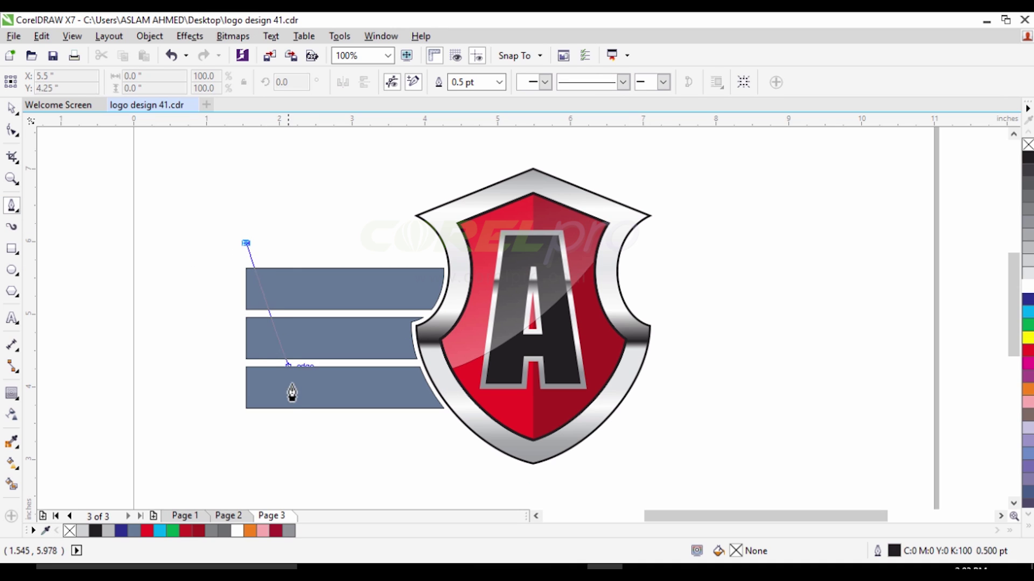
pyautogui.click(324, 438)
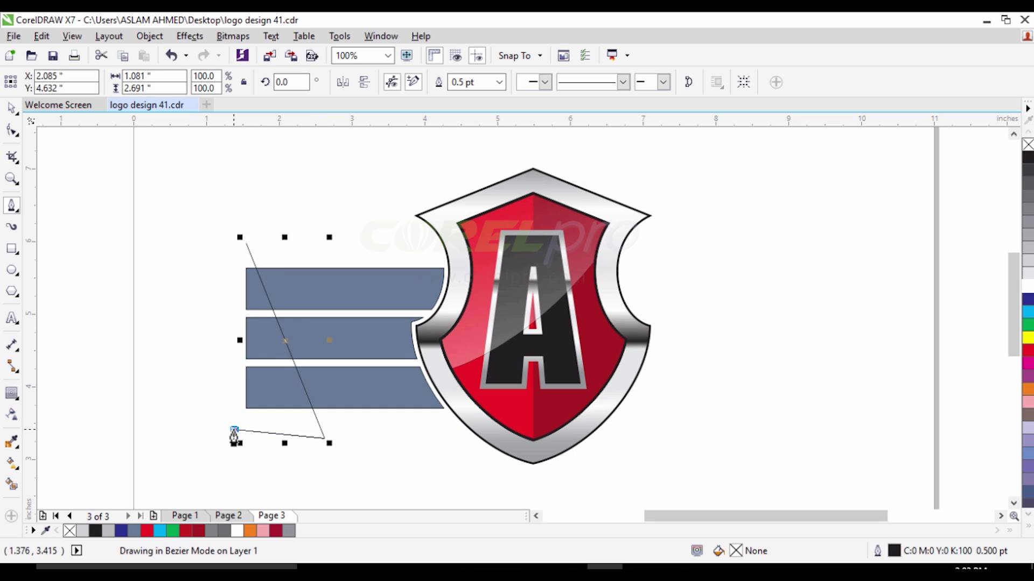
pyautogui.click(234, 429)
pyautogui.click(184, 329)
pyautogui.click(246, 243)
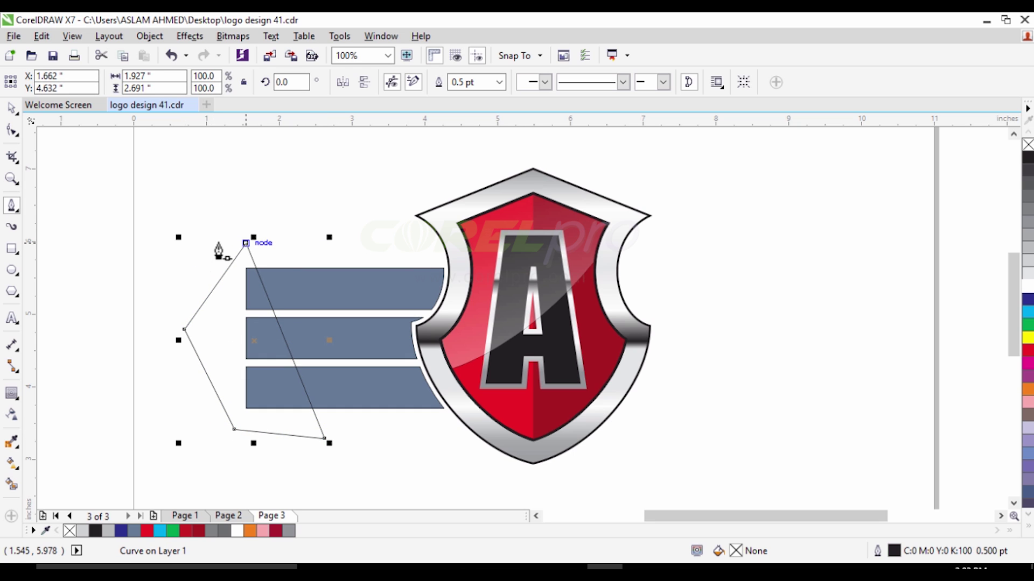
pyautogui.click(11, 109)
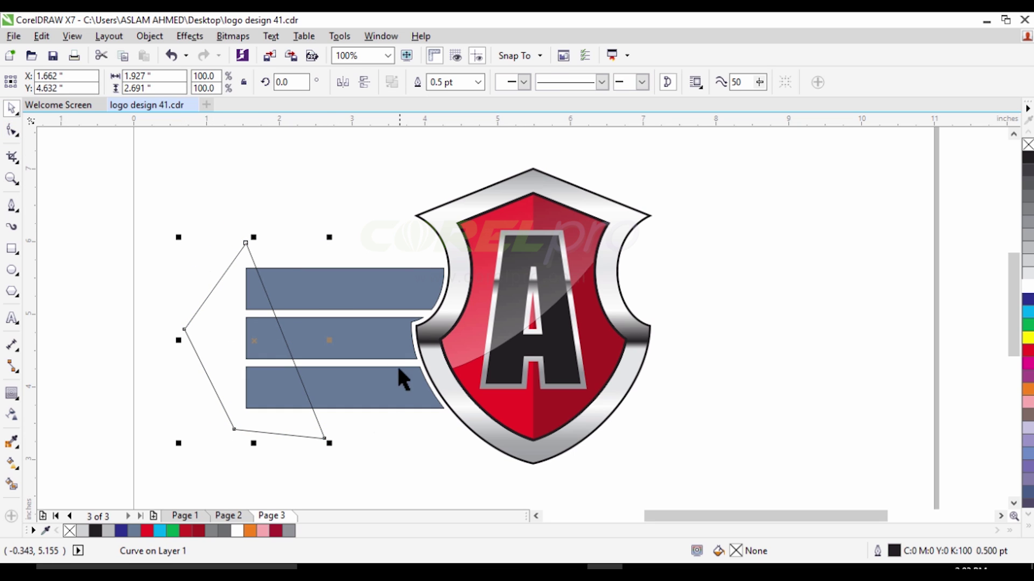
# Trim the left ends of the top and middle bars with the four-sided shape
pyautogui.keyDown('shift'); pyautogui.click(323, 295); pyautogui.keyUp('shift')
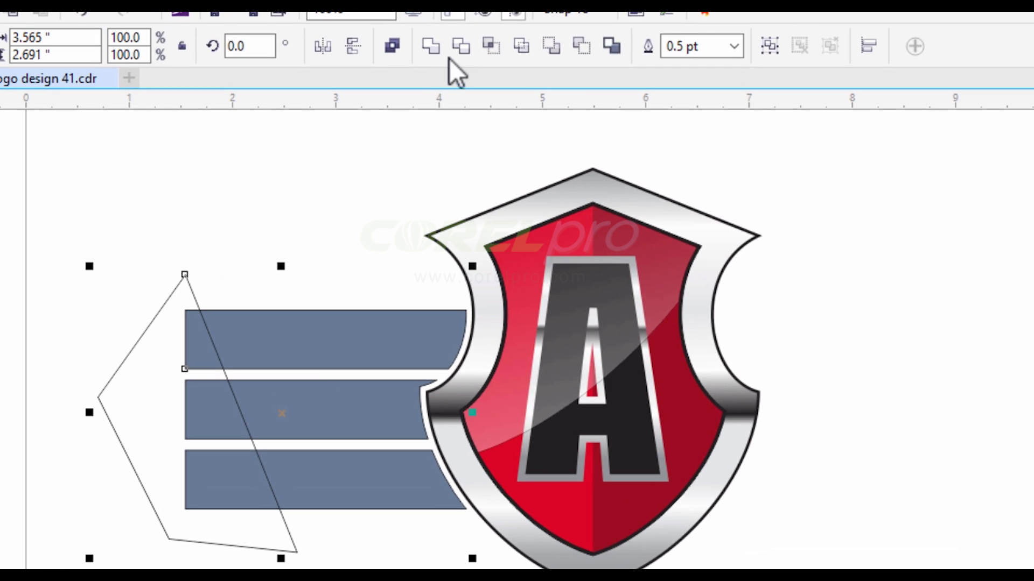
pyautogui.click(435, 87)
pyautogui.click(339, 224)
pyautogui.click(99, 397)
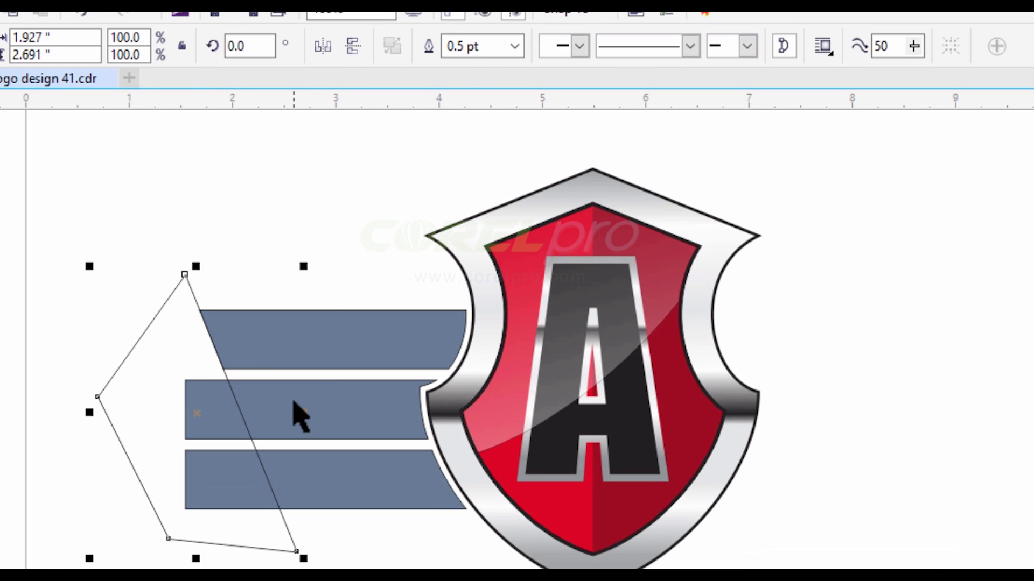
pyautogui.keyDown('shift'); pyautogui.click(302, 417); pyautogui.keyUp('shift')
pyautogui.click(458, 49)
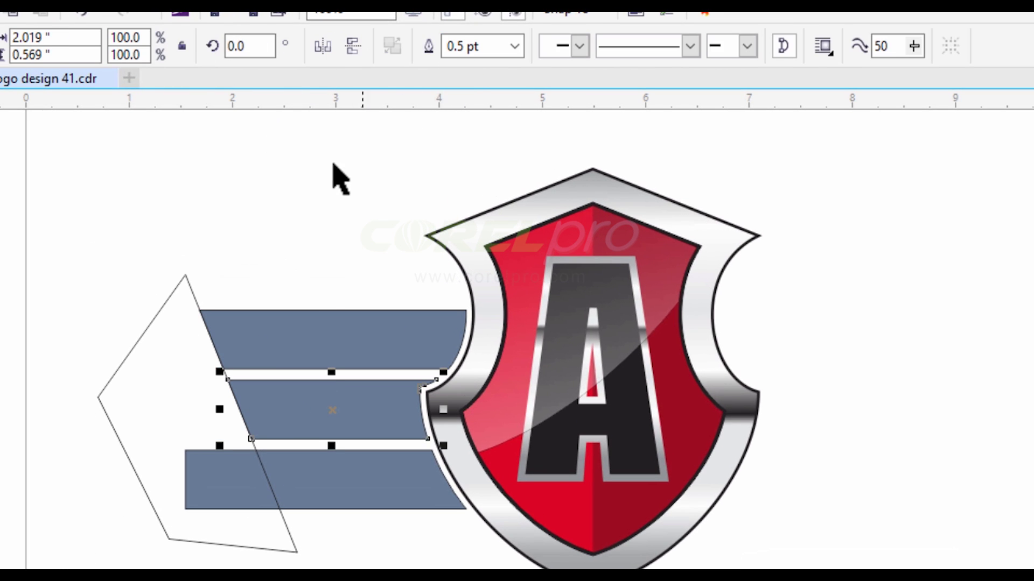
# Trim the left end of the bottom bar with the four-sided shape and delete that cutting shape
pyautogui.click(335, 179)
pyautogui.click(145, 356)
pyautogui.keyDown('shift'); pyautogui.click(335, 484); pyautogui.keyUp('shift')
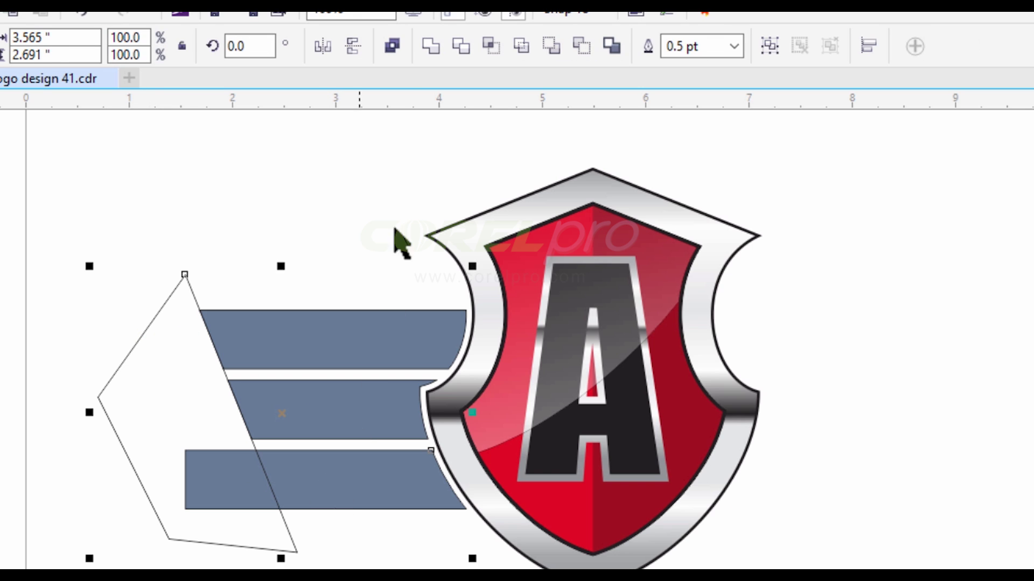
pyautogui.click(466, 50)
pyautogui.click(179, 411)
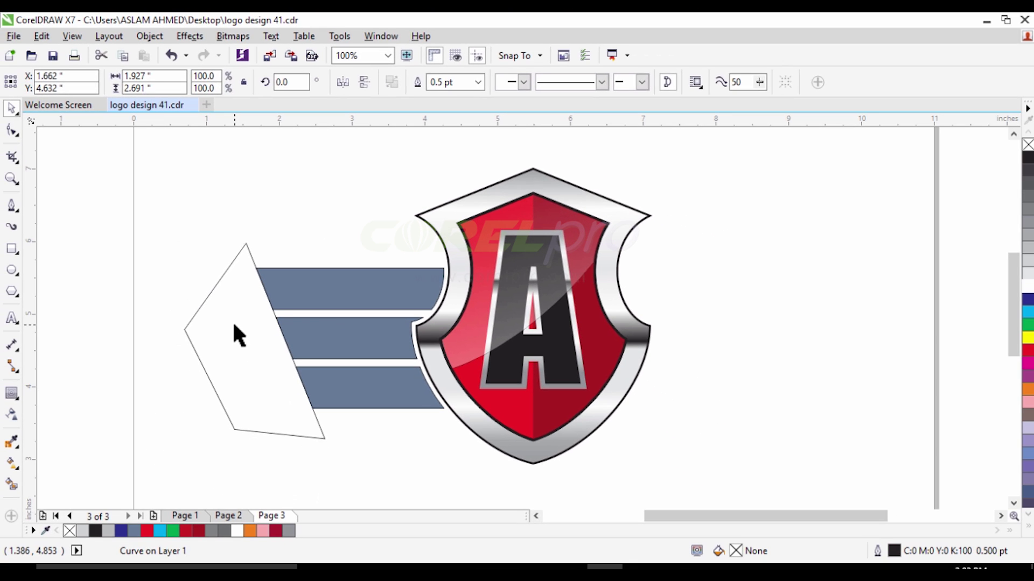
pyautogui.press('Delete')
# Weld the three slanted blue-grey bars into a single object
pyautogui.click(273, 300)
pyautogui.keyDown('shift'); pyautogui.click(301, 353); pyautogui.keyUp('shift')
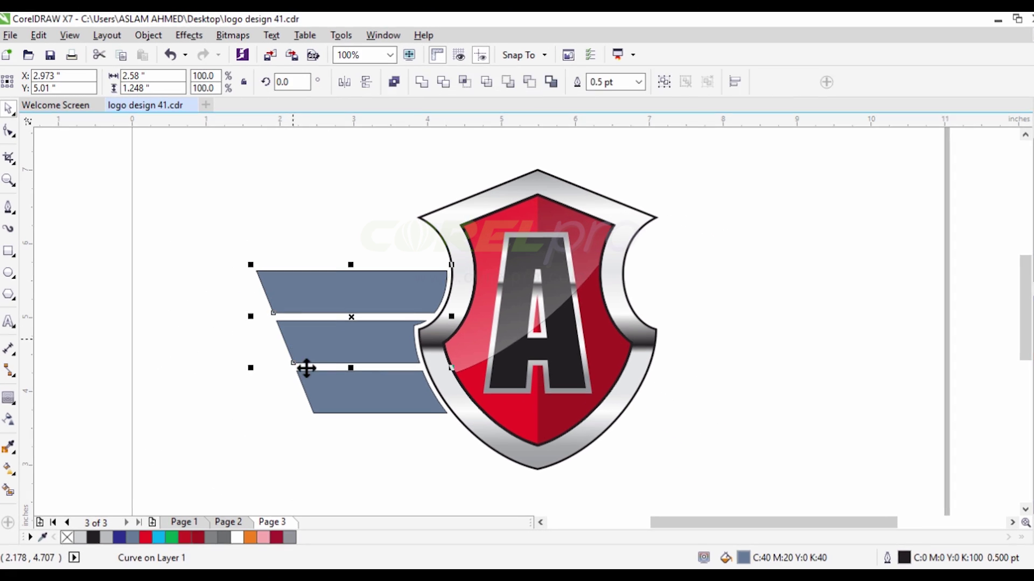
pyautogui.keyDown('shift'); pyautogui.click(334, 394); pyautogui.keyUp('shift')
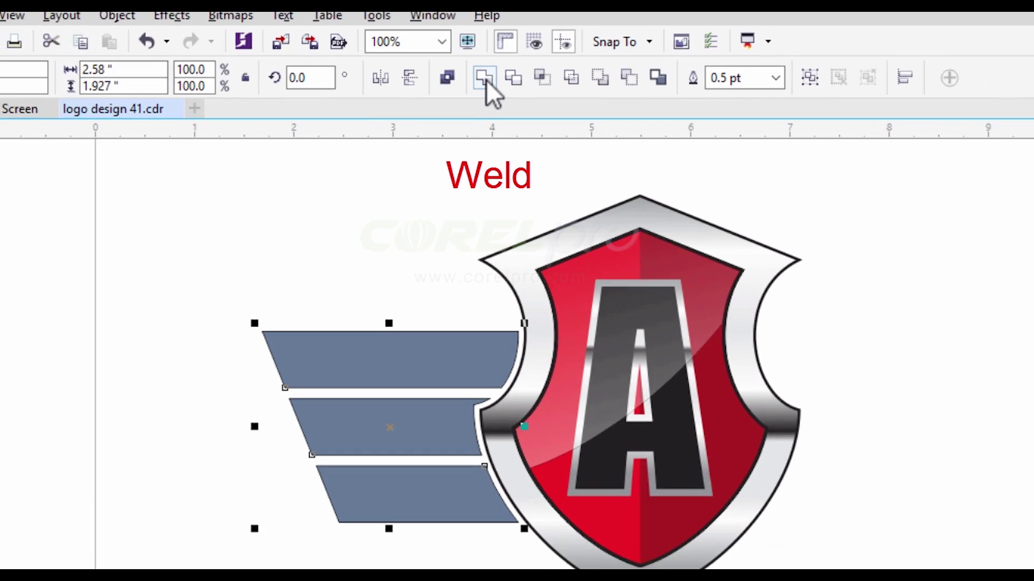
pyautogui.click(484, 78)
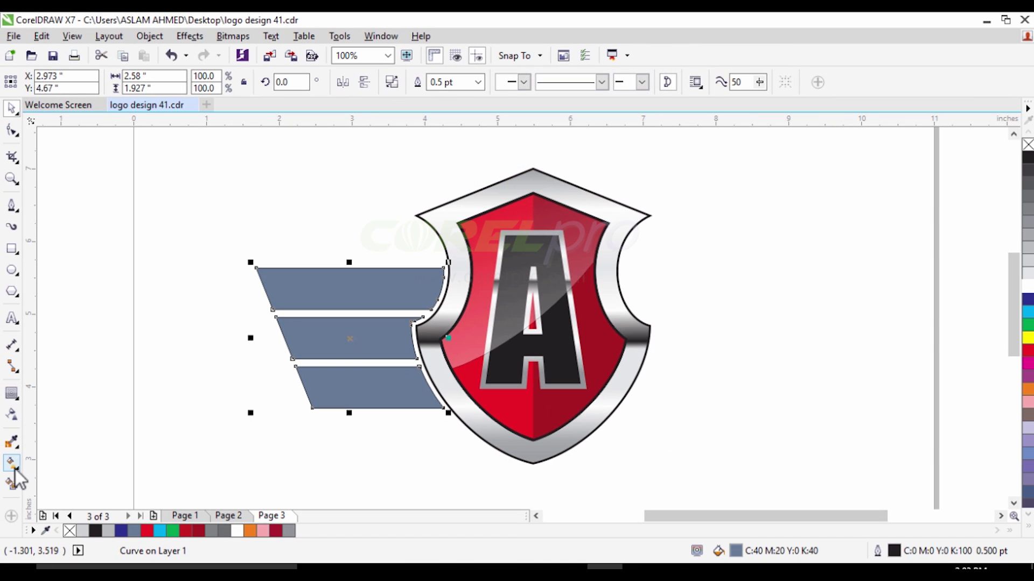
# Give the welded bars a fountain fill and copy the shield border's metallic gradient onto them
pyautogui.click(12, 464)
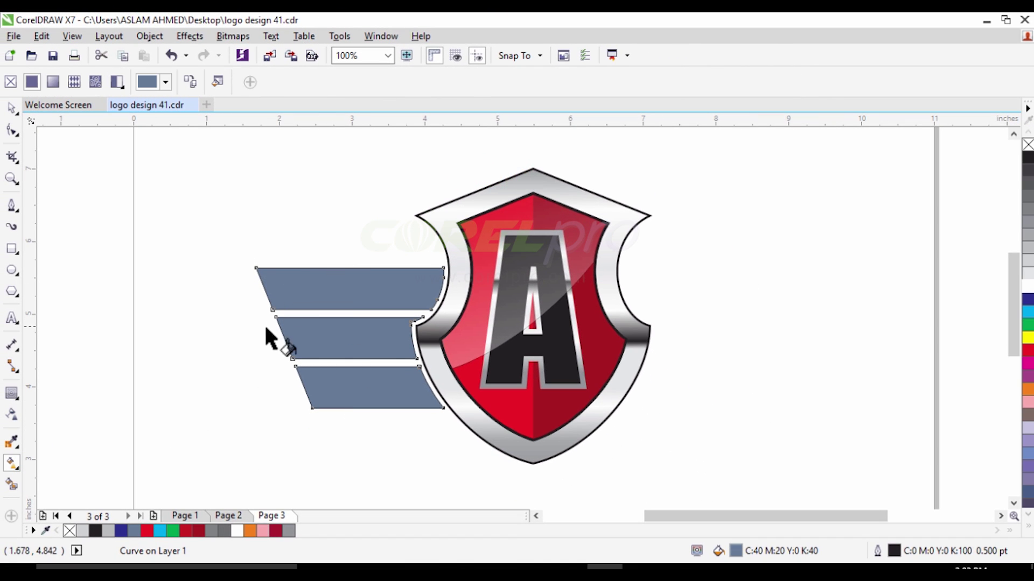
pyautogui.moveTo(256, 327); pyautogui.dragTo(433, 328)
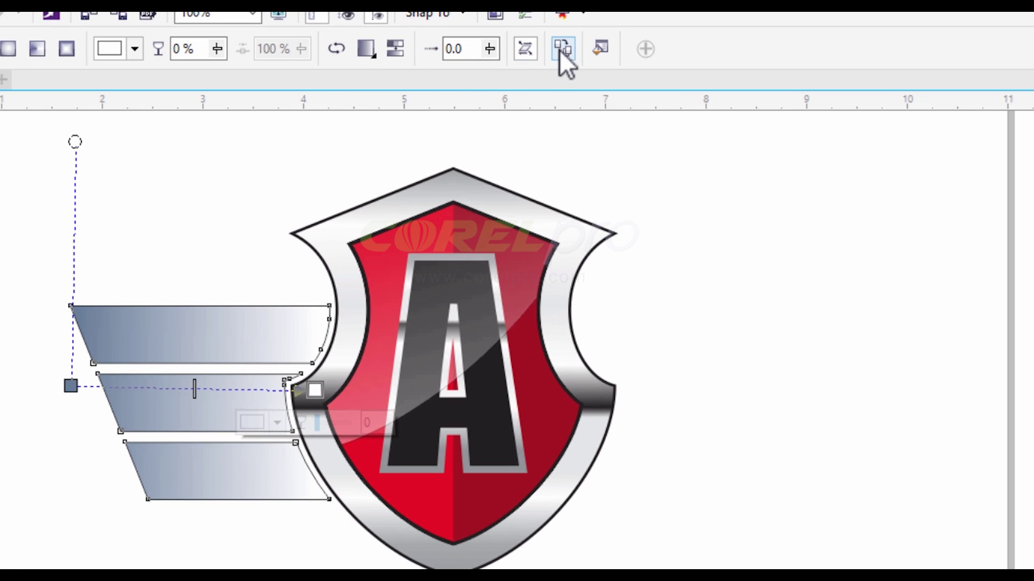
pyautogui.click(563, 49)
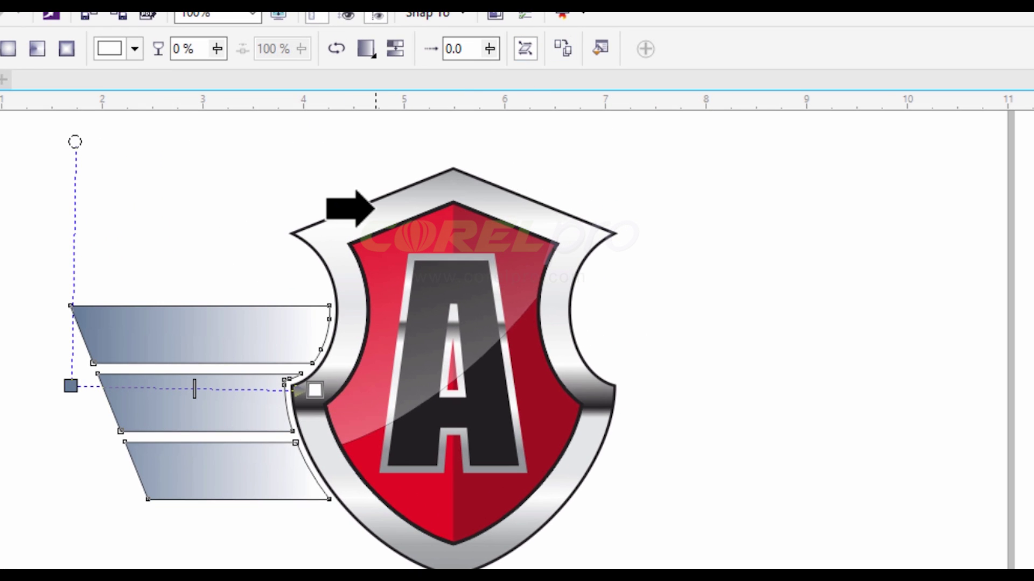
pyautogui.click(372, 208)
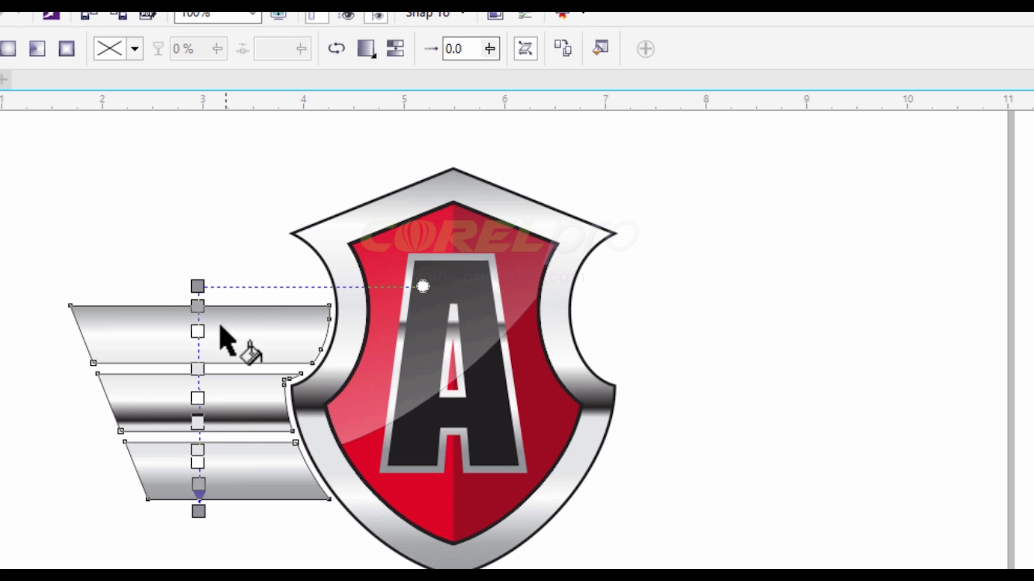
# Run the bars' metallic gradient horizontally from beyond their left ends into the shield, and remove its black colour stop
pyautogui.moveTo(197, 286); pyautogui.dragTo(6, 389)
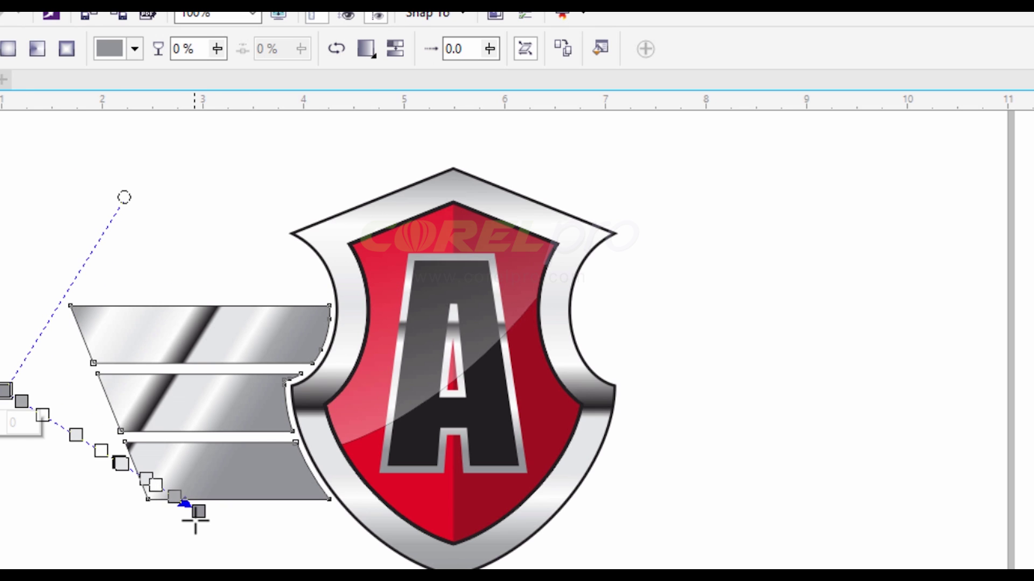
pyautogui.moveTo(200, 517); pyautogui.dragTo(375, 398)
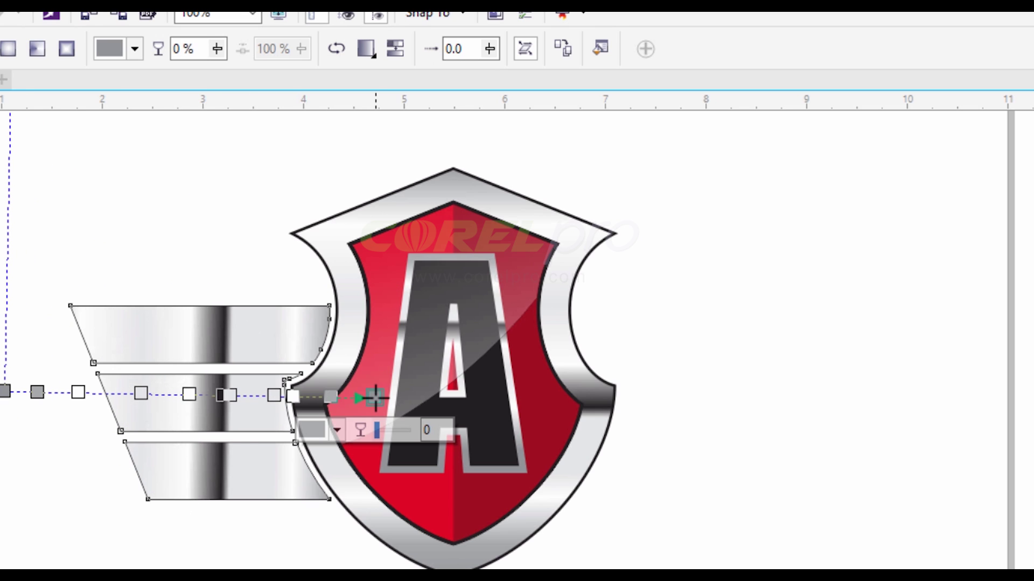
pyautogui.doubleClick(220, 396)
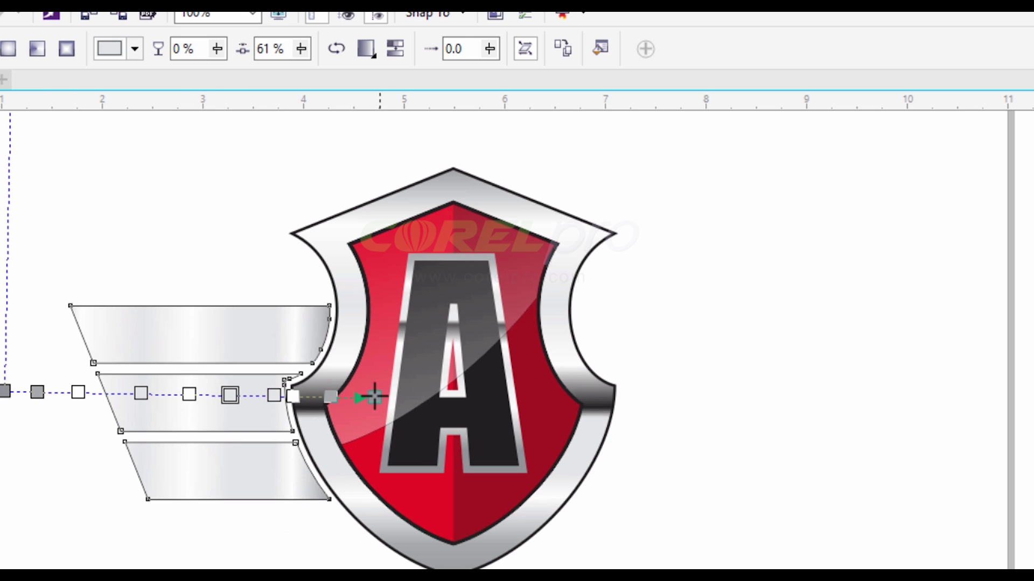
# Tilt the bars' gradient diagonally, from below their left ends up to the letter A, for slanted highlights
pyautogui.moveTo(375, 397); pyautogui.dragTo(356, 380)
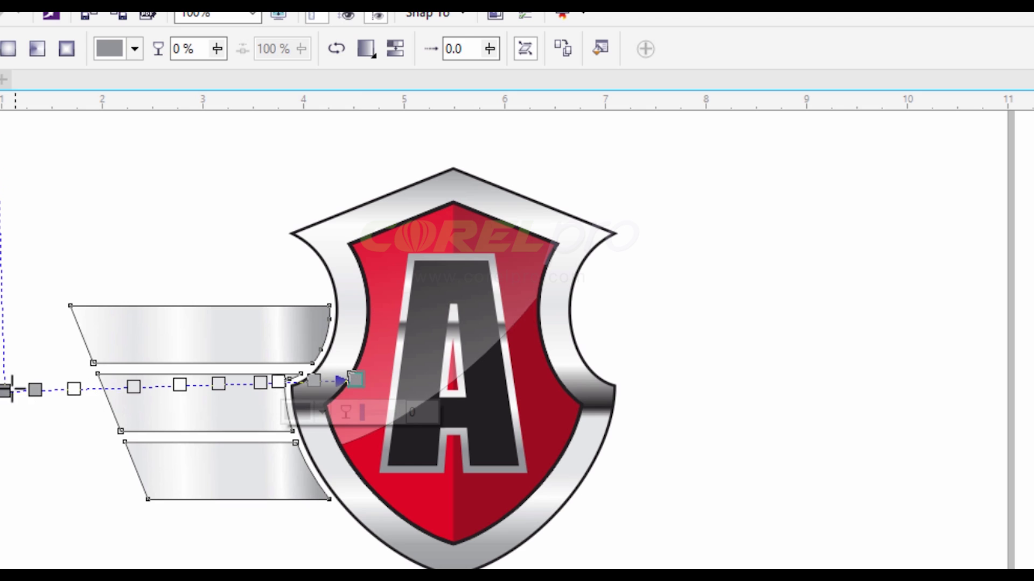
pyautogui.moveTo(4, 390); pyautogui.dragTo(78, 473)
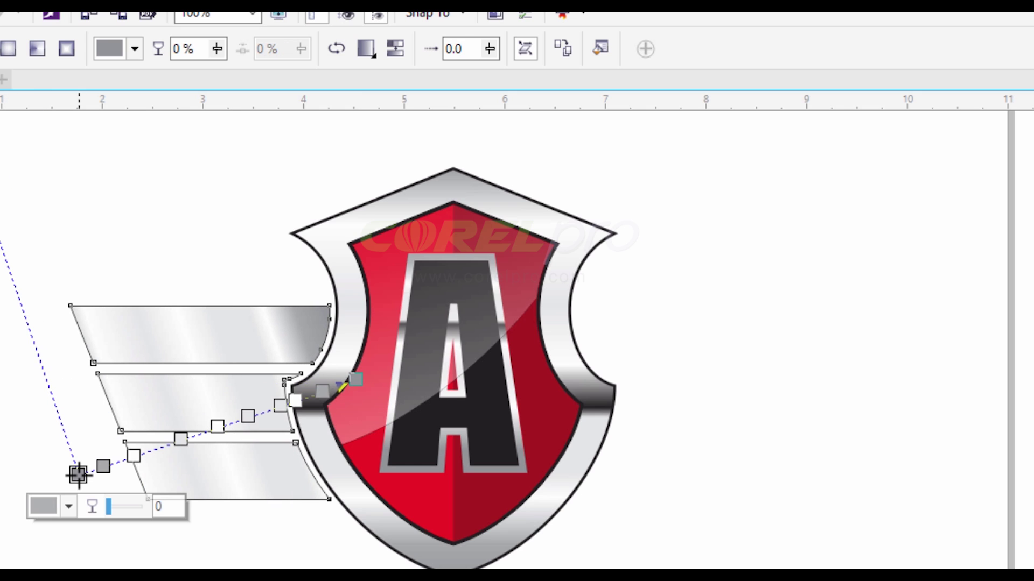
pyautogui.moveTo(356, 380); pyautogui.dragTo(379, 348)
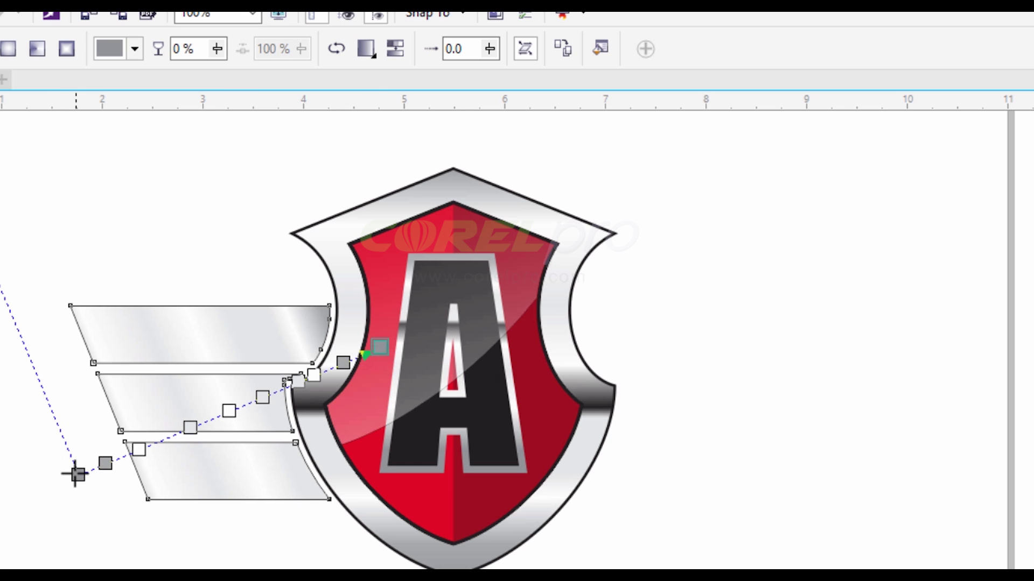
pyautogui.moveTo(75, 474); pyautogui.dragTo(61, 477)
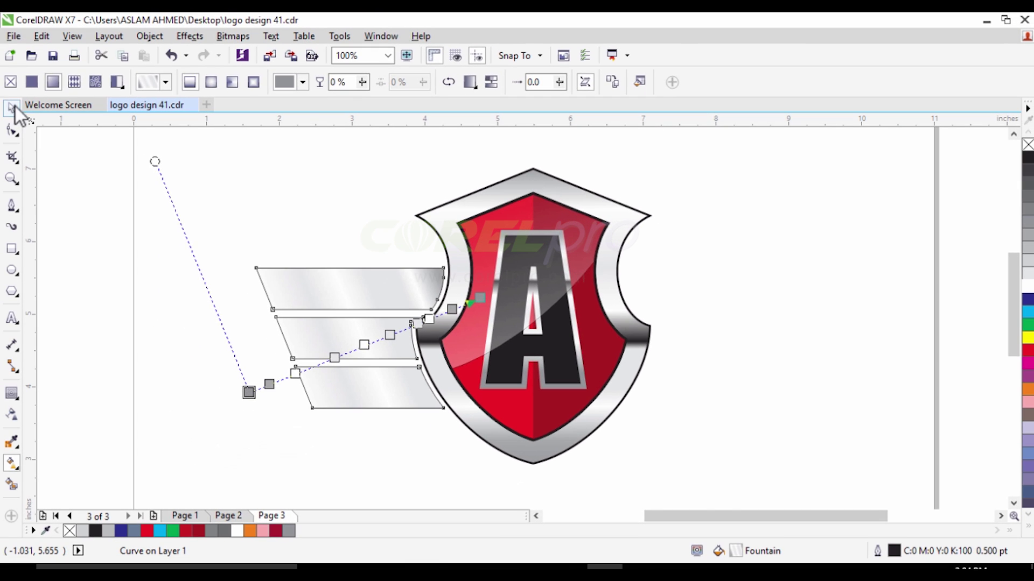
pyautogui.click(12, 108)
pyautogui.click(741, 289)
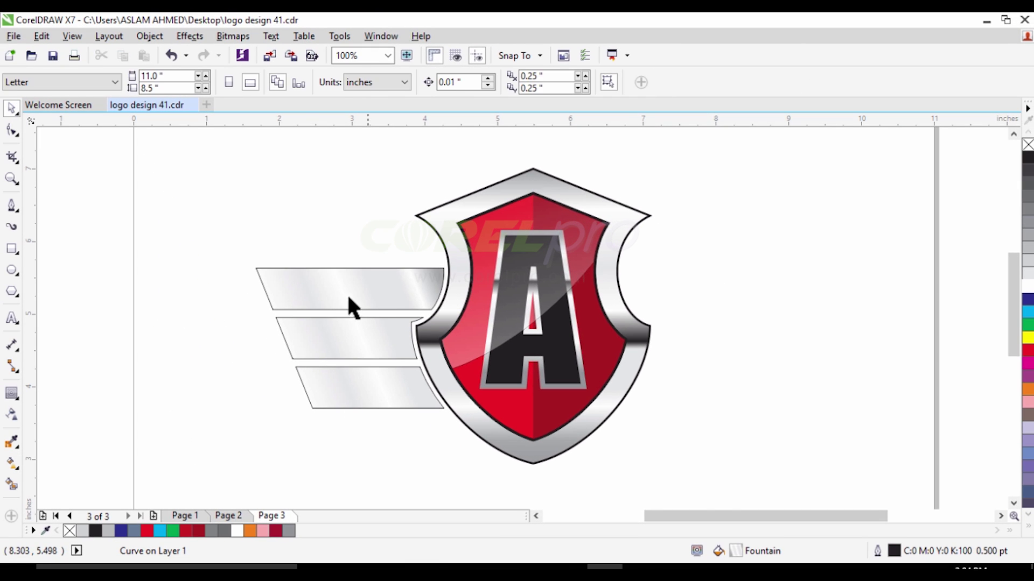
# Set the outline width of the metallic bars to 2 pt
pyautogui.click(349, 304)
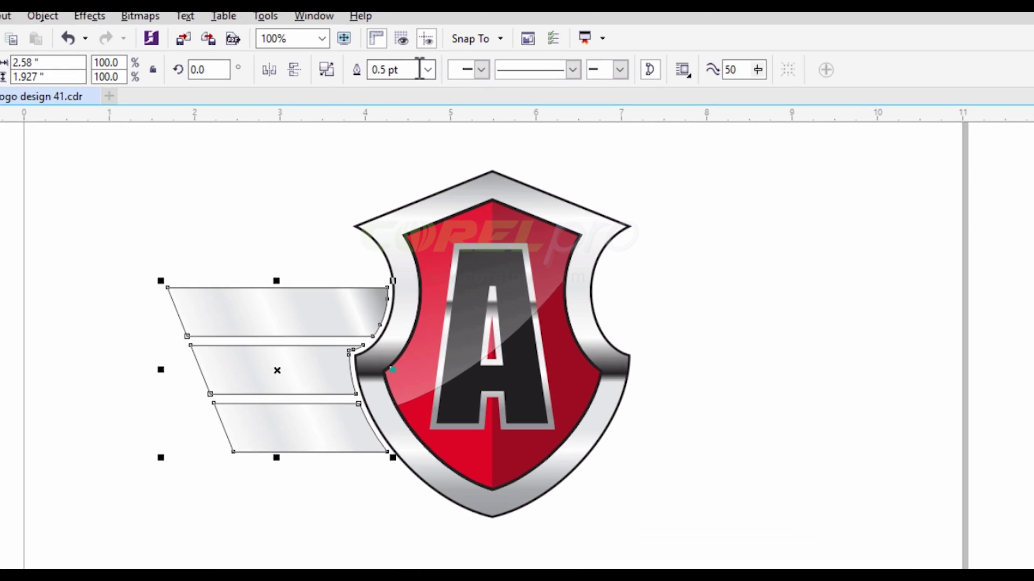
pyautogui.click(477, 82)
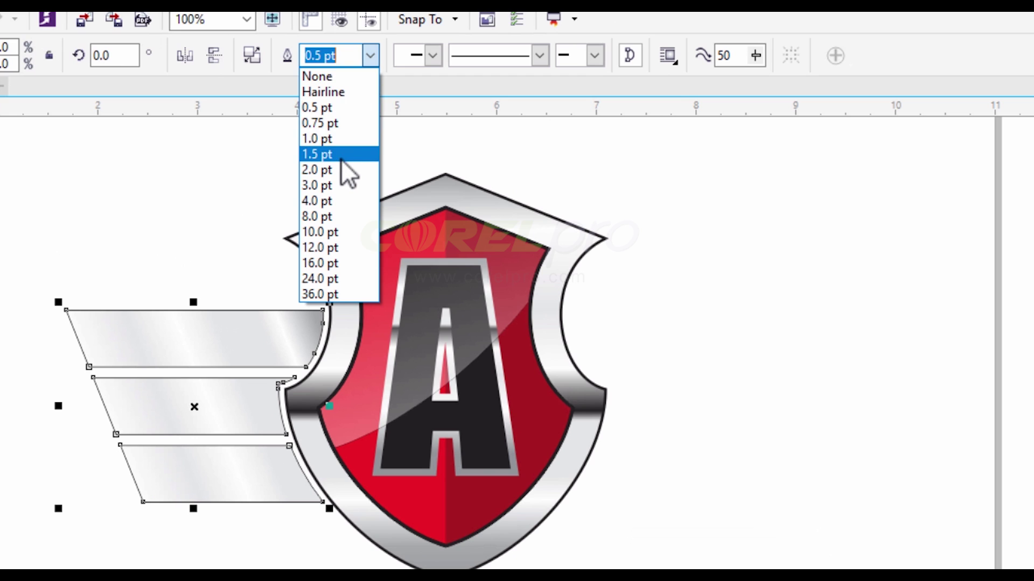
pyautogui.click(341, 169)
pyautogui.click(757, 369)
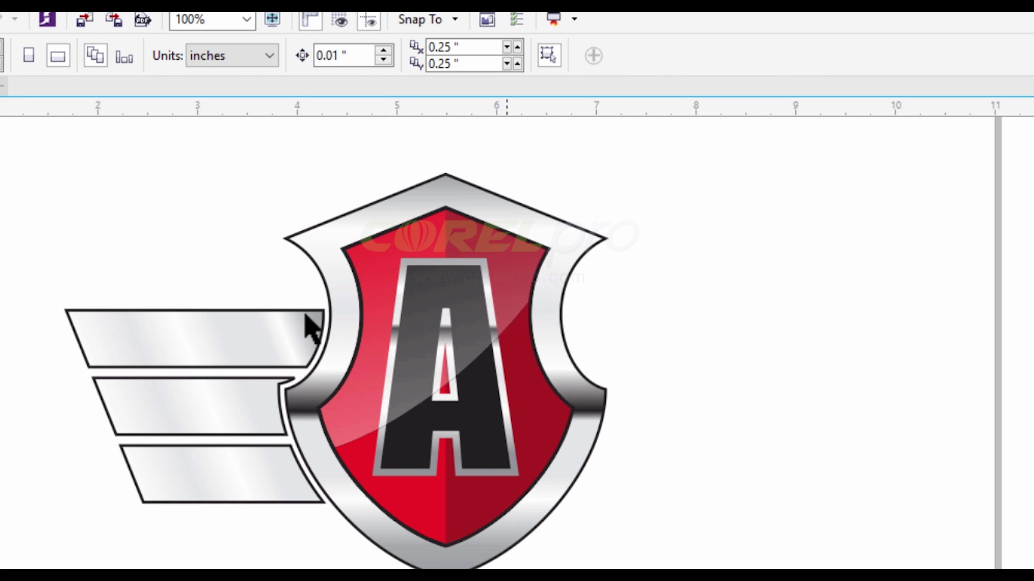
# Place a copy of the metallic bars on the right side of the shield and mirror it horizontally
pyautogui.scroll(-2, 309, 327)
pyautogui.moveTo(218, 334); pyautogui.dragTo(506, 341)
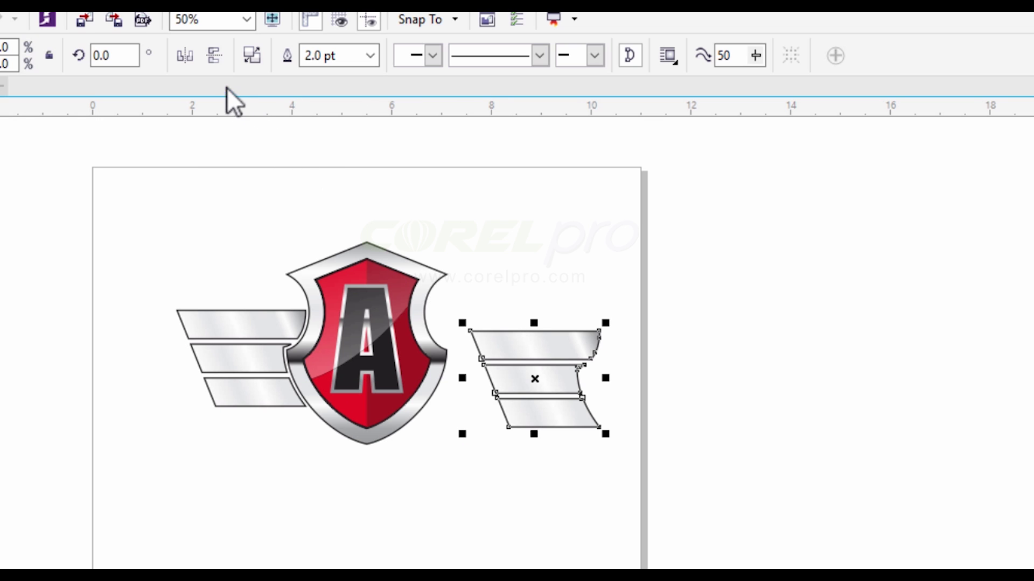
pyautogui.click(186, 60)
pyautogui.scroll(2, 439, 363)
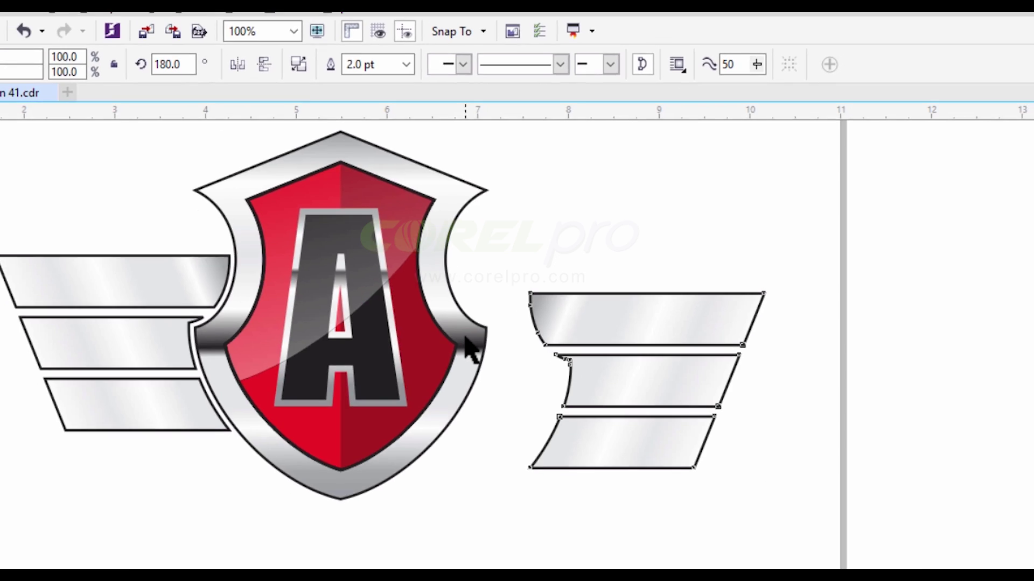
# Move the mirrored bars against the shield's right edge, matching the gap and height of the left bars
pyautogui.scroll(2, 470, 350)
pyautogui.moveTo(719, 286); pyautogui.dragTo(594, 228)
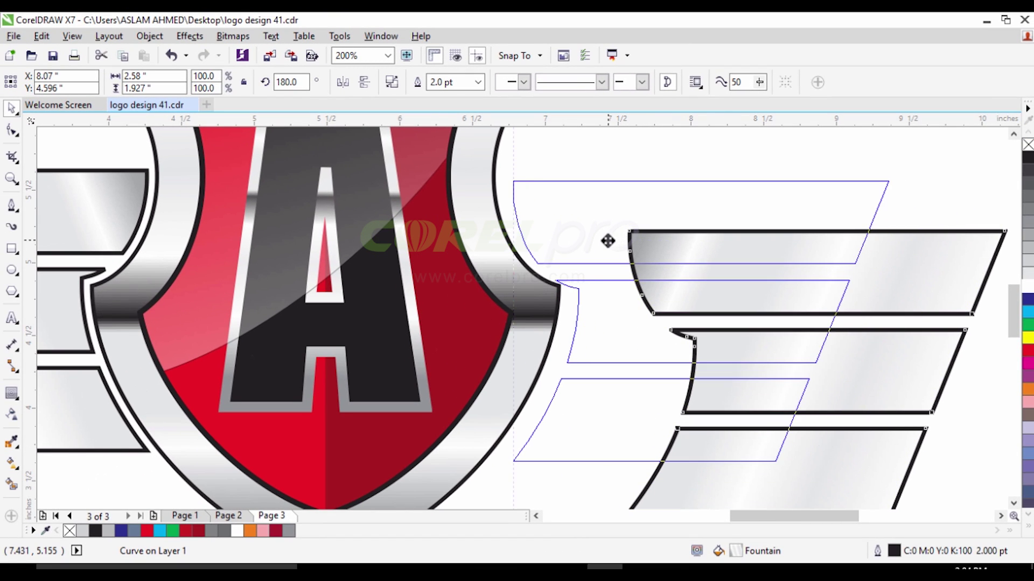
pyautogui.scroll(-4, 556, 237)
pyautogui.click(735, 269)
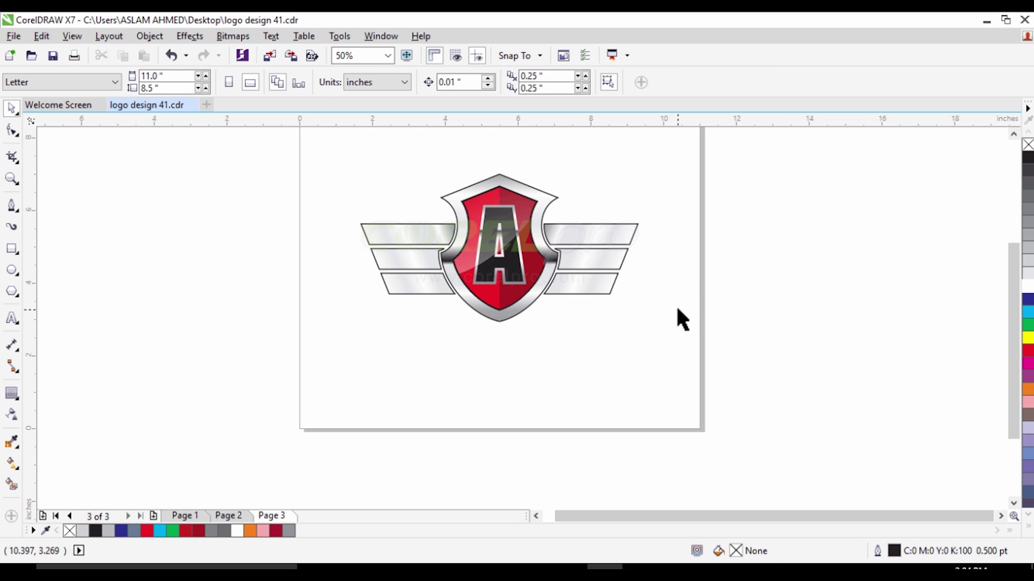
# Add a page-sized 11 by 8.5 inch background rectangle behind the logo and fill it black
pyautogui.scroll(-2, 687, 311)
pyautogui.scroll(2, 598, 279)
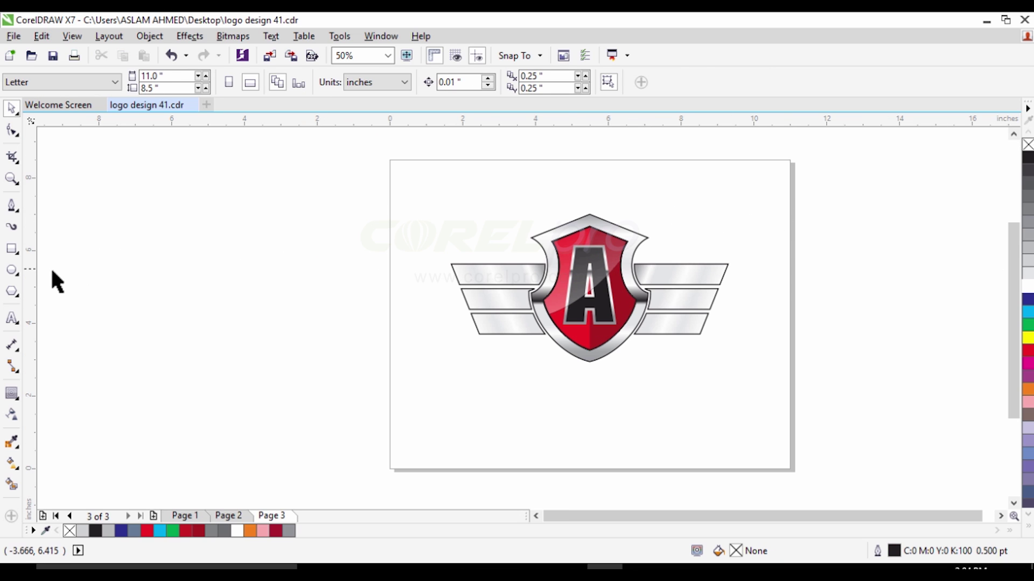
pyautogui.scroll(-2, 395, 296)
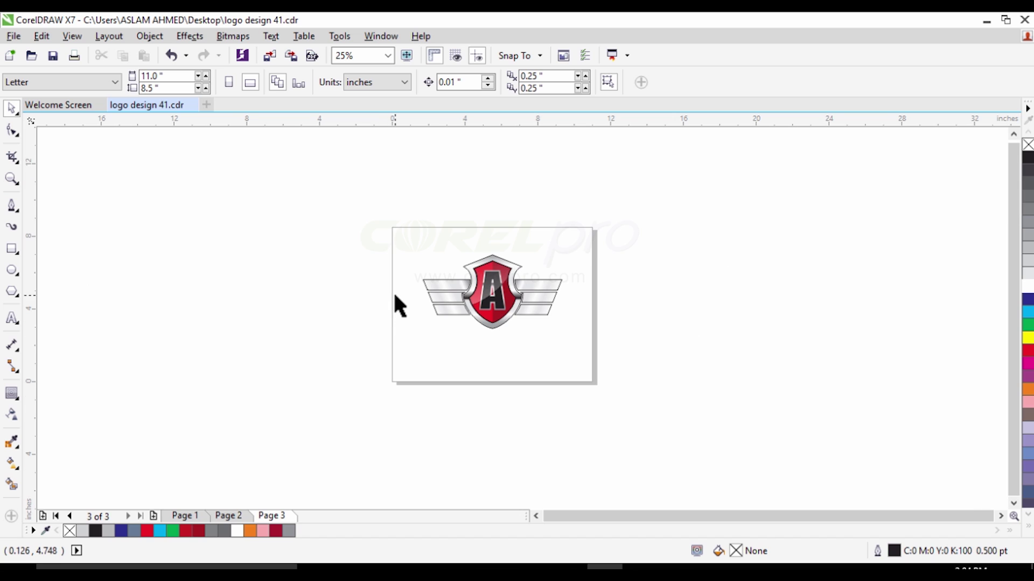
pyautogui.doubleClick(11, 252)
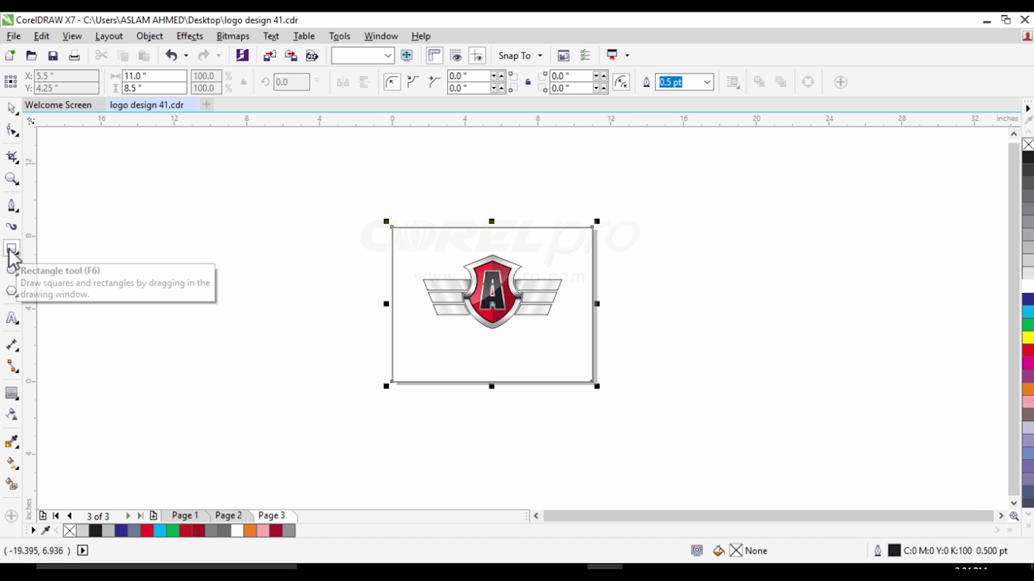
pyautogui.click(12, 108)
pyautogui.click(1028, 159)
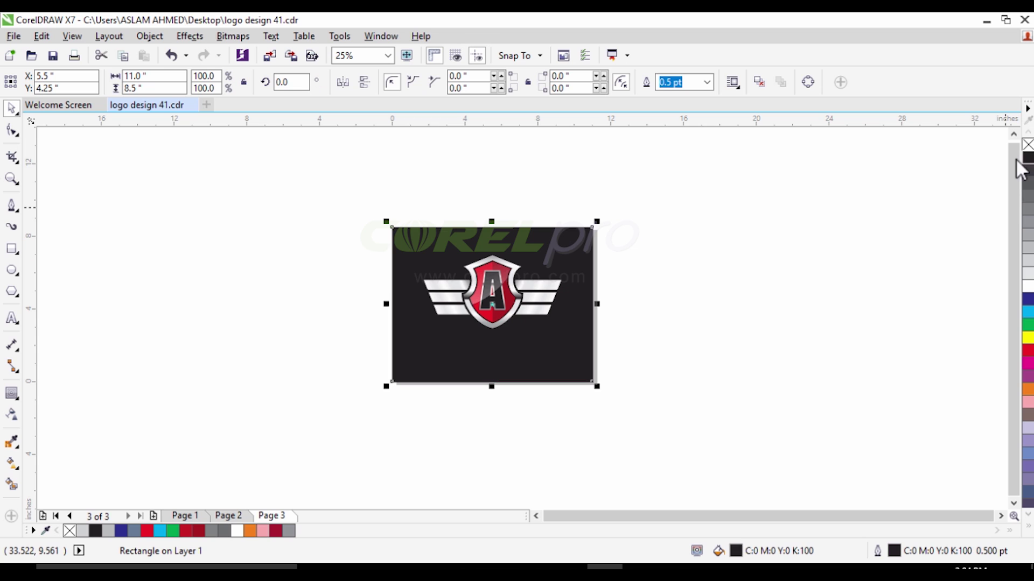
pyautogui.click(647, 283)
# Select the whole winged shield logo and move it down to about the centre of the black background
pyautogui.scroll(1, 488, 289)
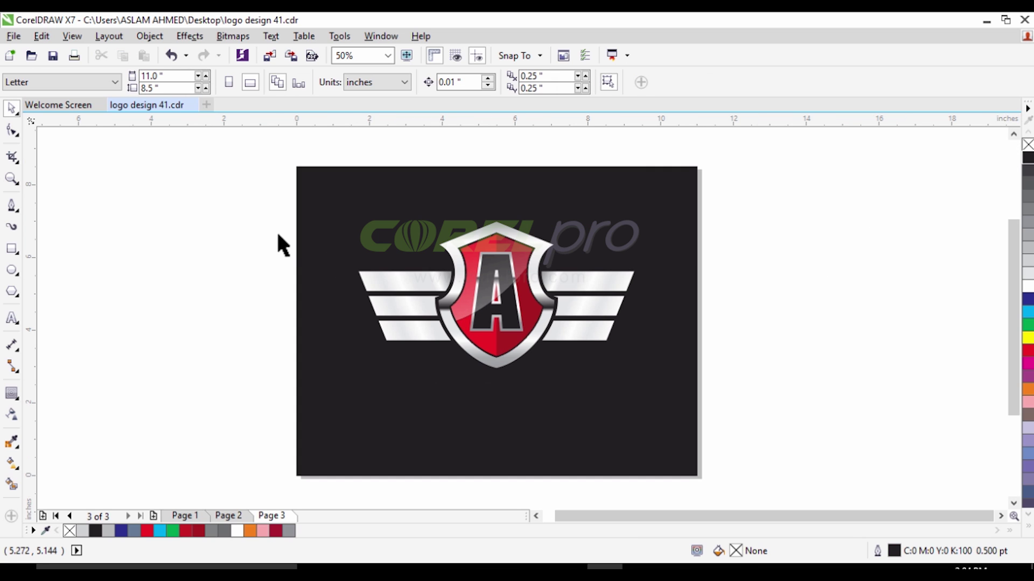
pyautogui.moveTo(383, 275); pyautogui.dragTo(725, 387)
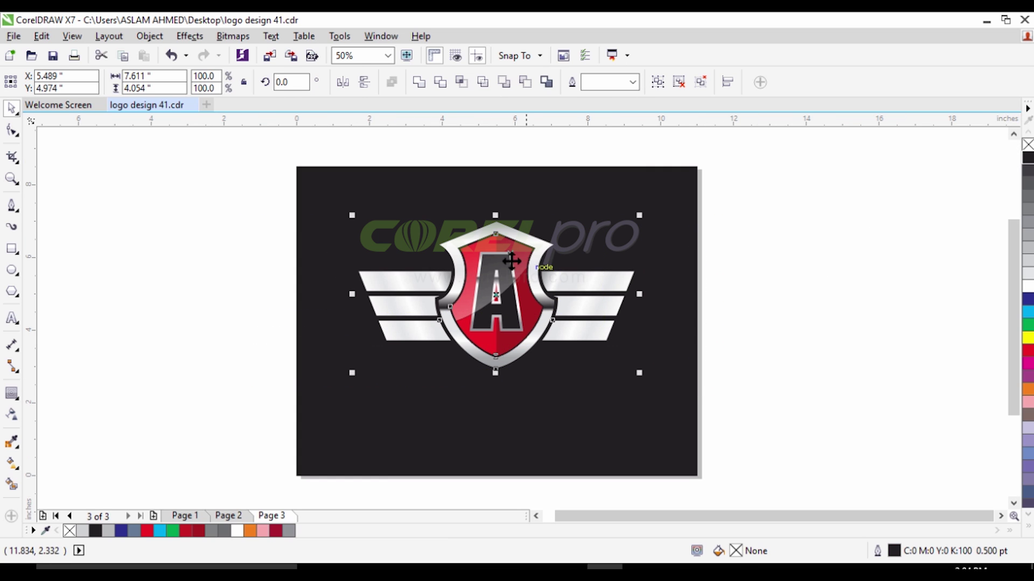
pyautogui.moveTo(512, 263); pyautogui.dragTo(515, 288)
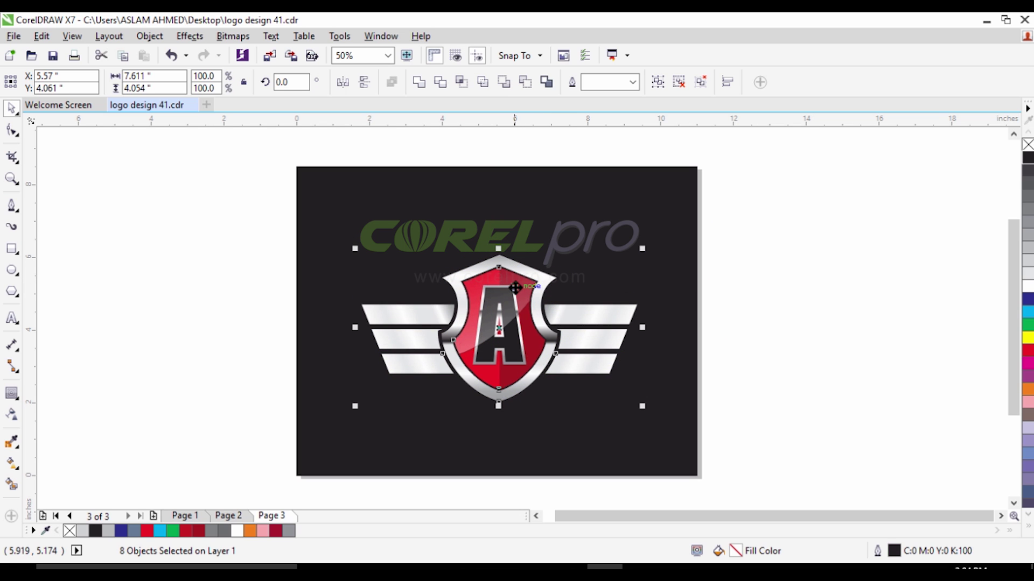
pyautogui.click(754, 240)
pyautogui.scroll(-2, 754, 241)
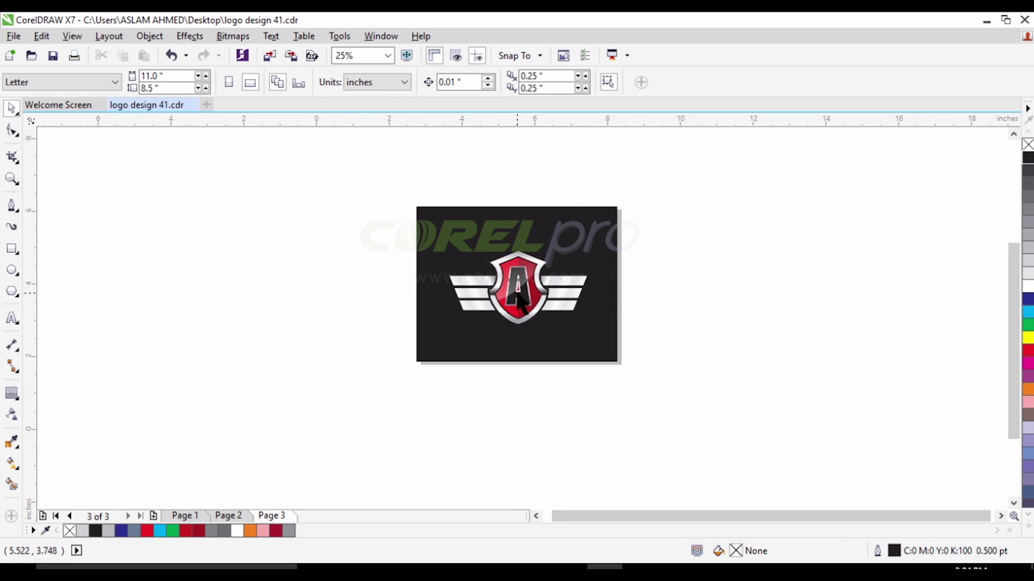
pyautogui.scroll(2, 721, 326)
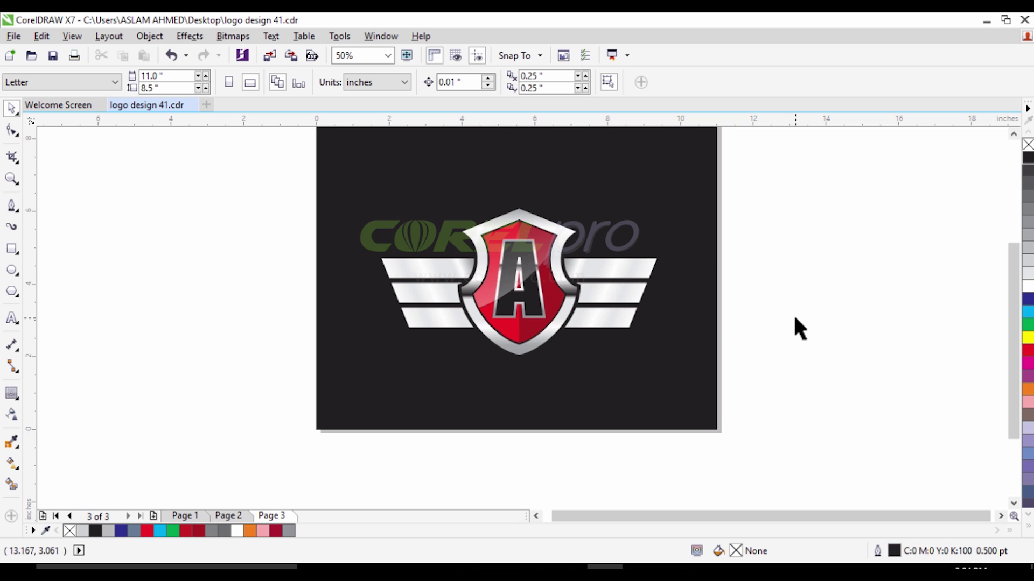
# Draw a circle about 0.84 inch across above the left bars, fill it white and remove its outline
pyautogui.click(18, 272)
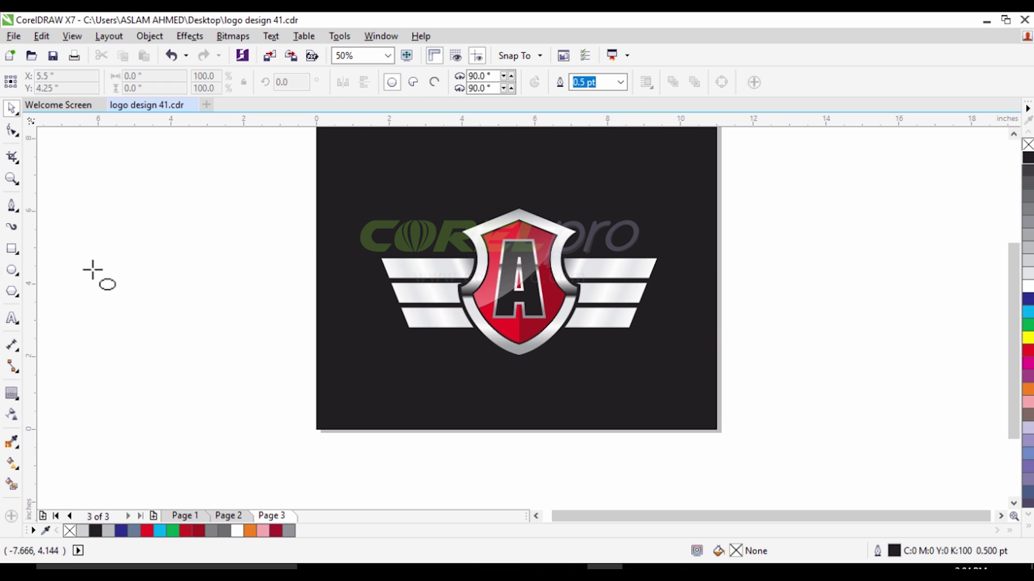
pyautogui.moveTo(354, 203); pyautogui.dragTo(374, 244)
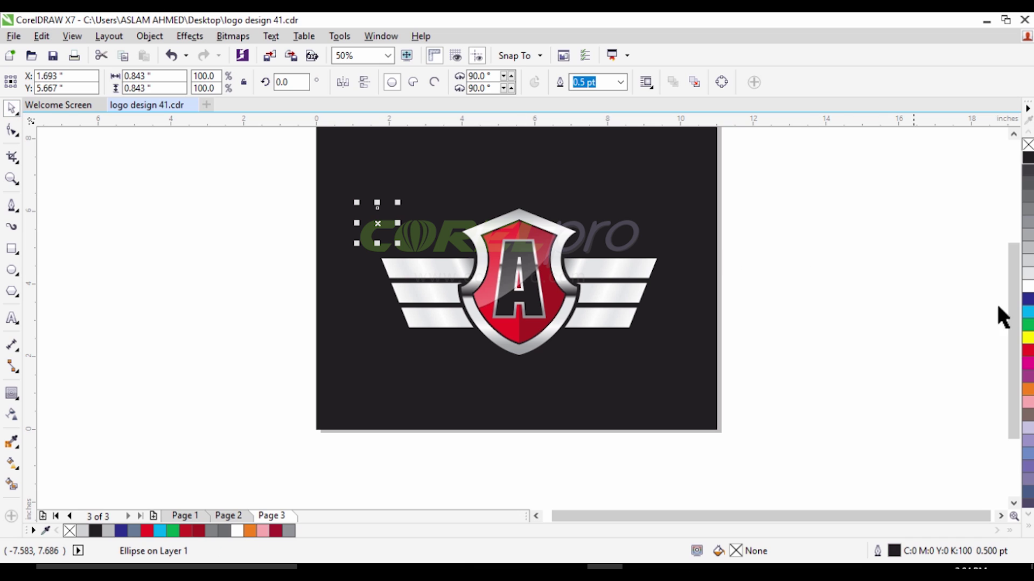
pyautogui.click(1027, 286)
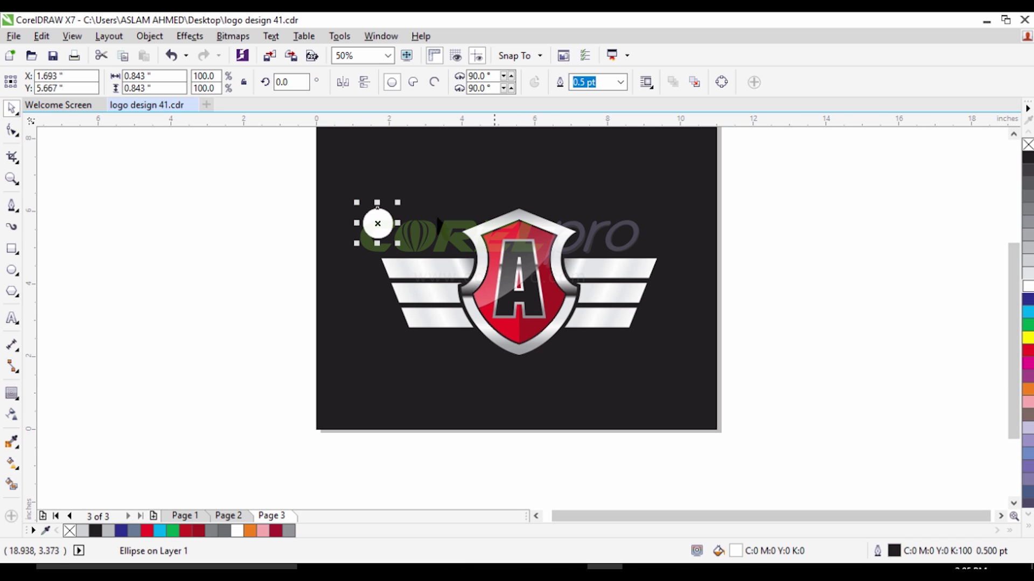
pyautogui.rightClick(1026, 145)
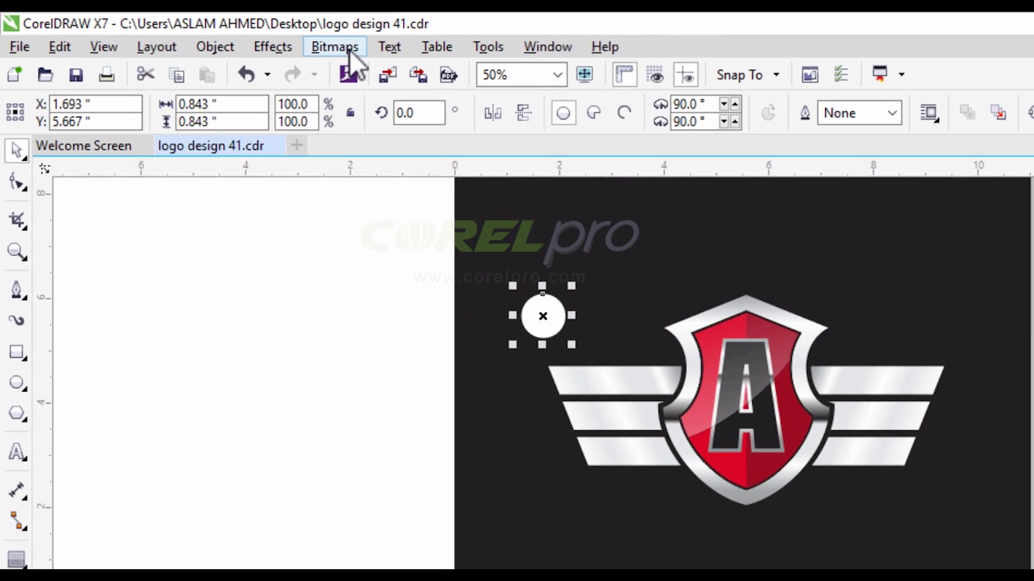
# Convert the white circle to a 300 dpi CMYK bitmap with anti-aliasing and a transparent background
pyautogui.click(232, 37)
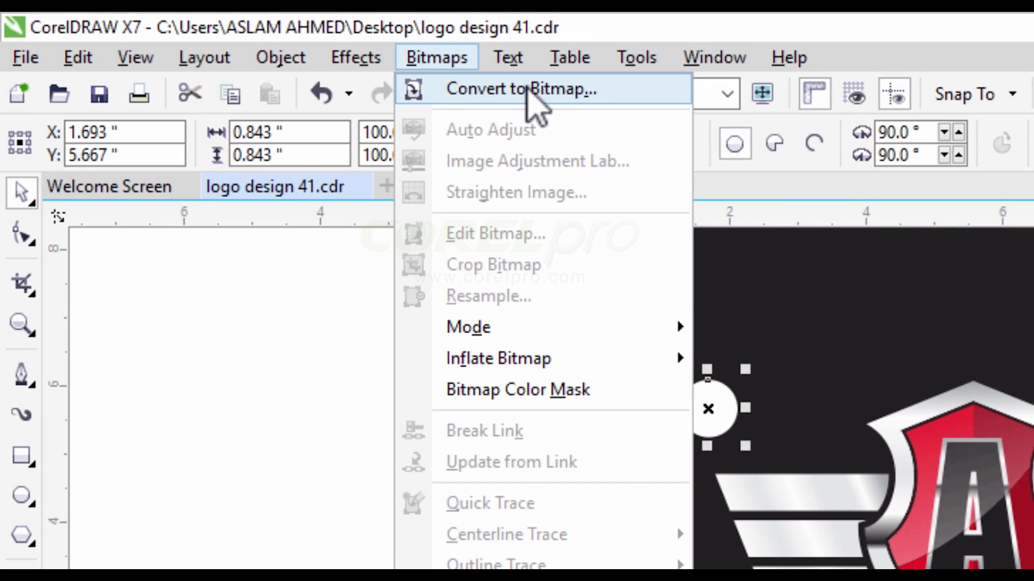
pyautogui.click(533, 103)
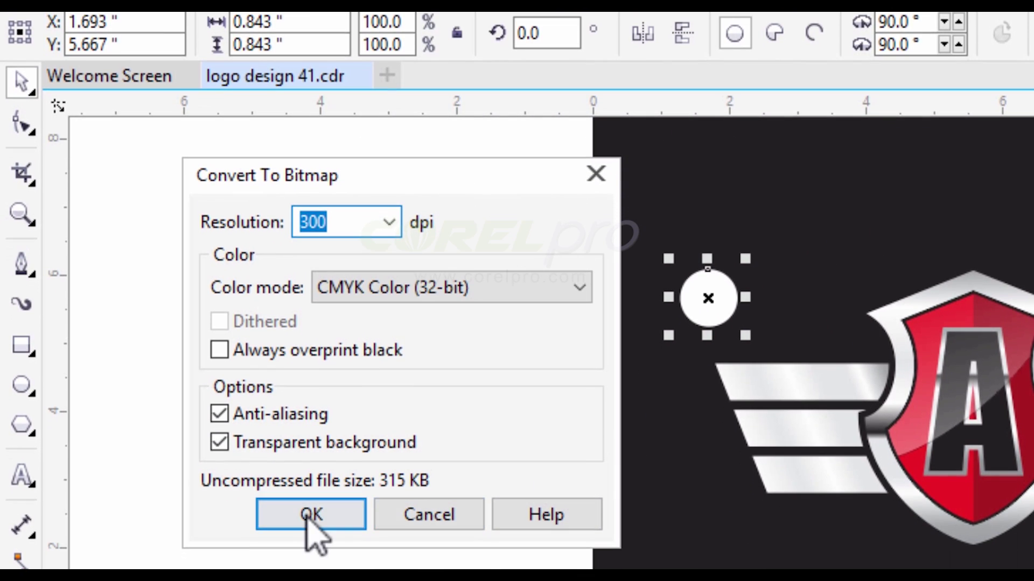
pyautogui.click(312, 514)
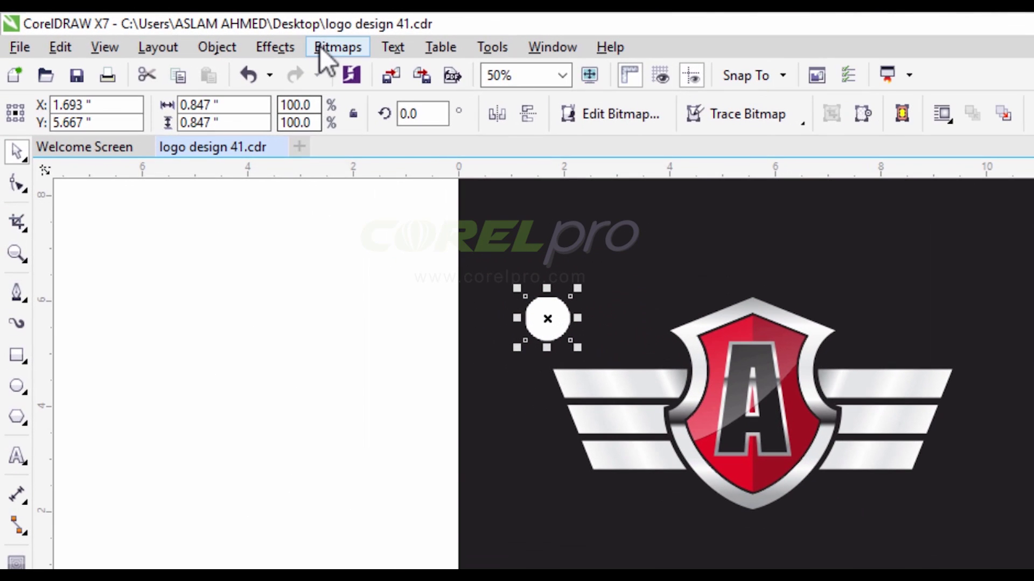
# Apply a Gaussian Blur with a radius of about 48 pixels to the white circle bitmap
pyautogui.click(323, 47)
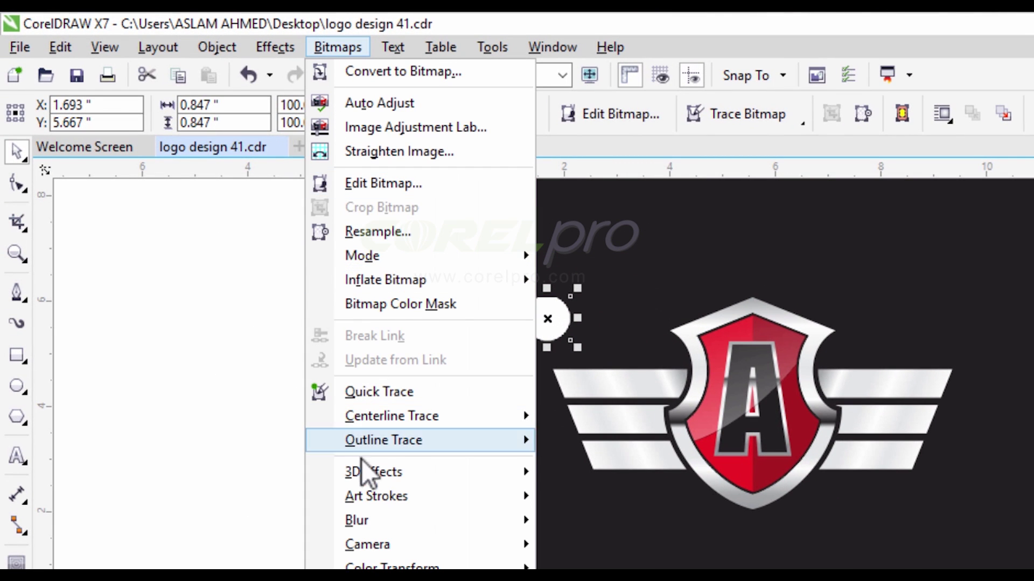
pyautogui.moveTo(422, 528)
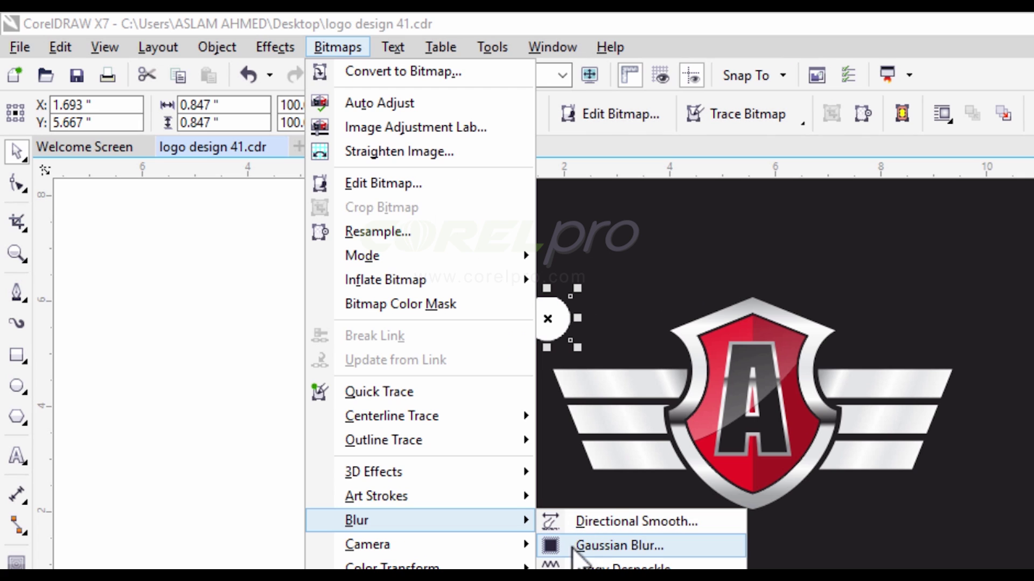
pyautogui.click(649, 546)
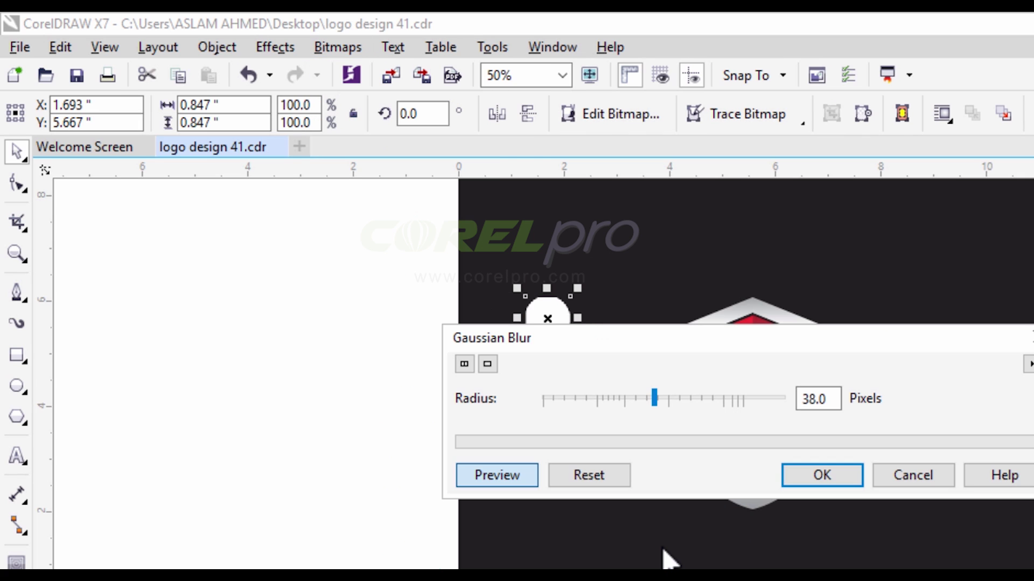
pyautogui.moveTo(718, 342); pyautogui.dragTo(695, 487)
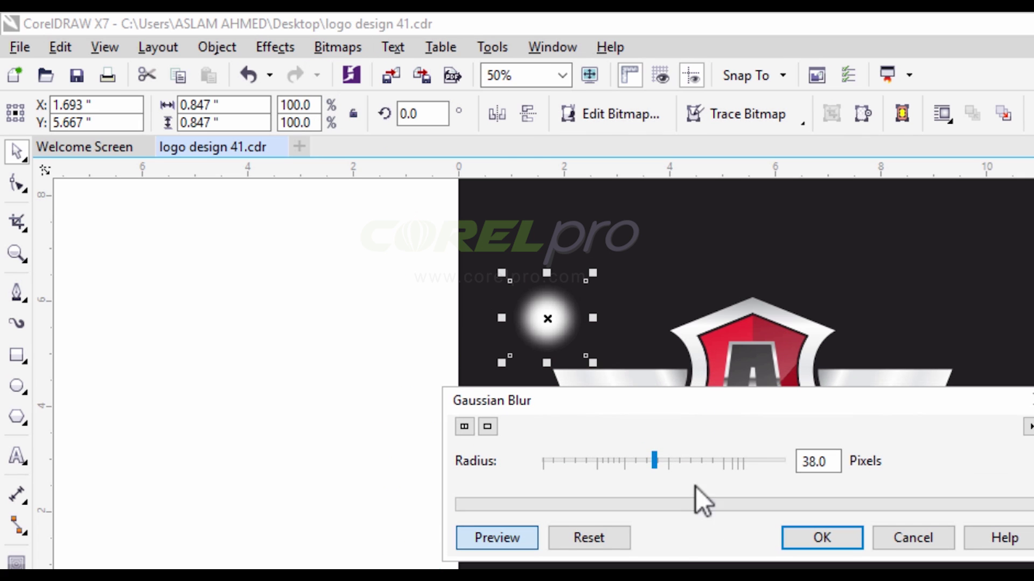
pyautogui.click(660, 464)
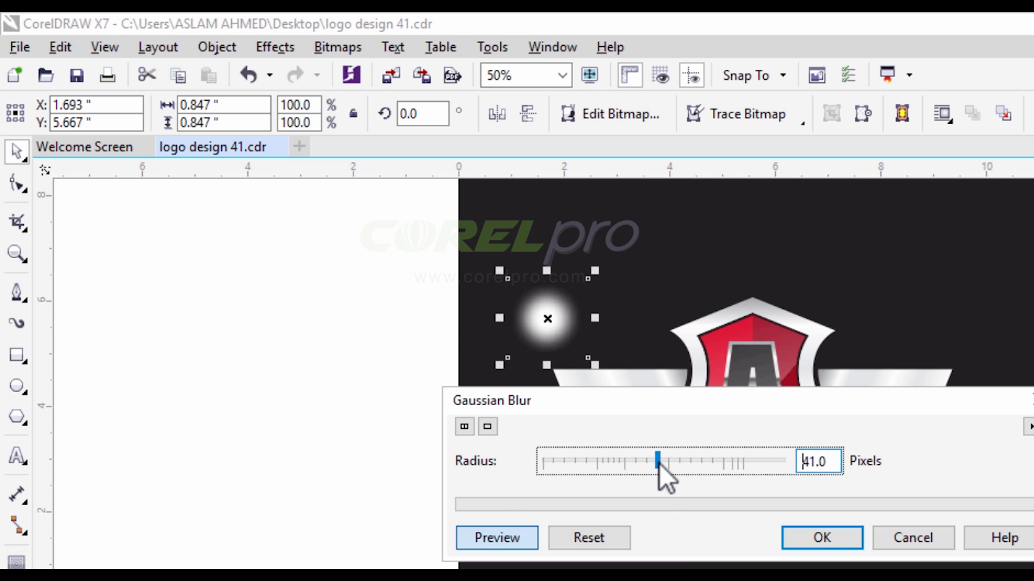
pyautogui.moveTo(661, 464); pyautogui.dragTo(667, 464)
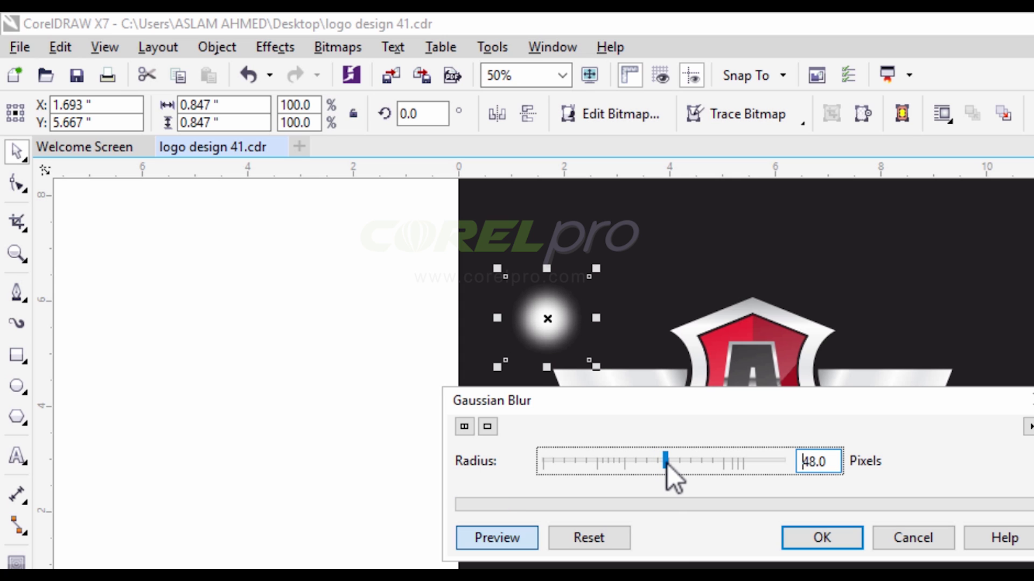
pyautogui.click(798, 539)
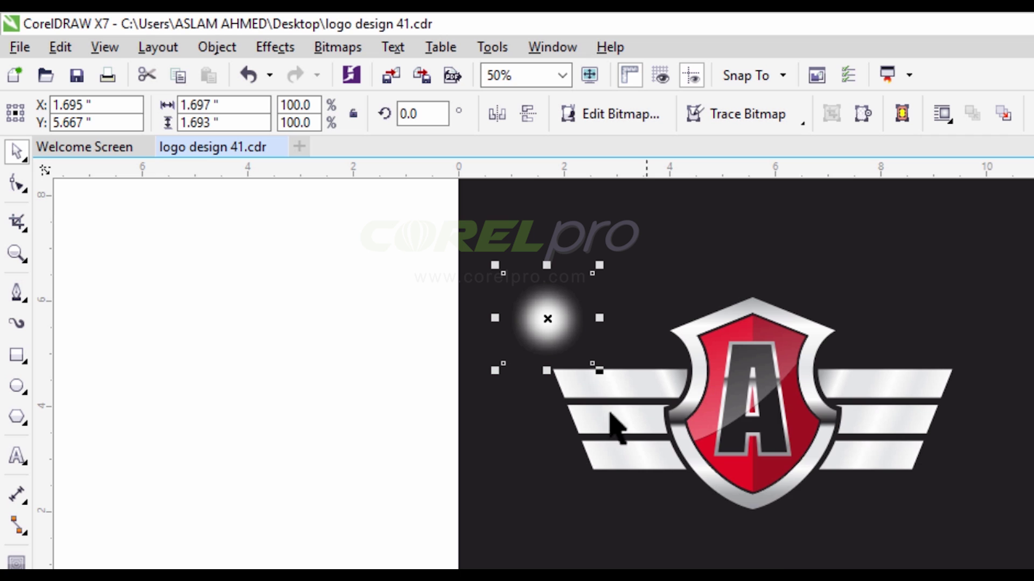
# Move the blurred glow onto the shield's left border beside the upper bar and scale it down slightly
pyautogui.moveTo(549, 317); pyautogui.dragTo(759, 307)
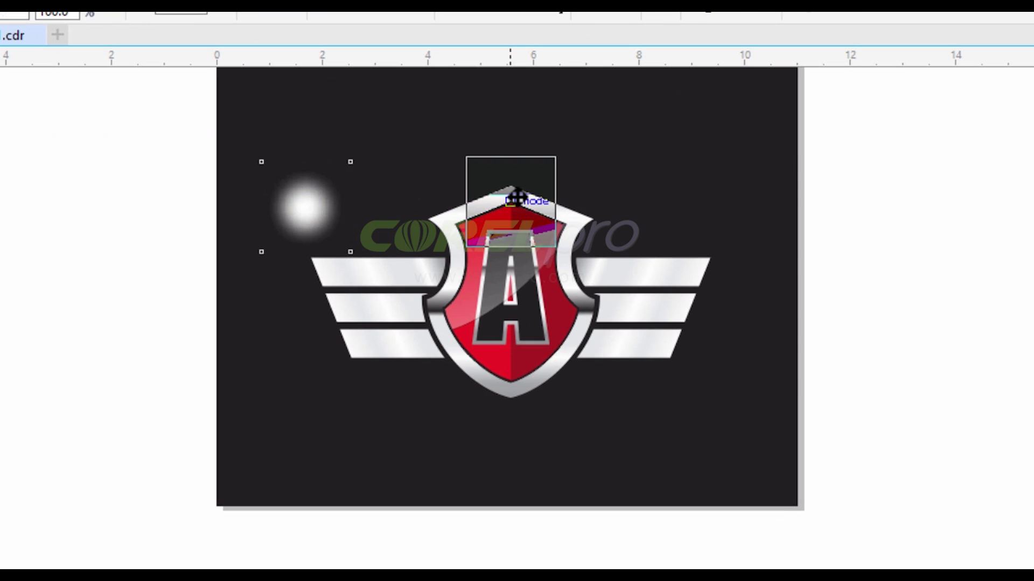
pyautogui.moveTo(515, 196); pyautogui.dragTo(405, 337)
pyautogui.scroll(2, 533, 201)
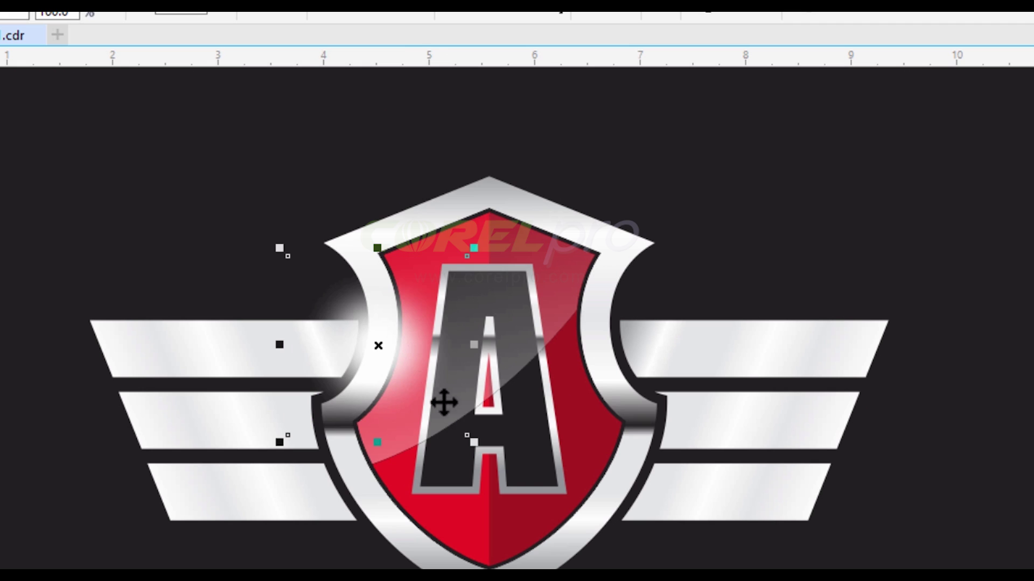
pyautogui.moveTo(473, 442); pyautogui.dragTo(455, 423)
# Place a copy of the glow on the shield's lower right border, next to the lowest right bar
pyautogui.moveTo(387, 355); pyautogui.dragTo(623, 480)
pyautogui.scroll(-2, 559, 386)
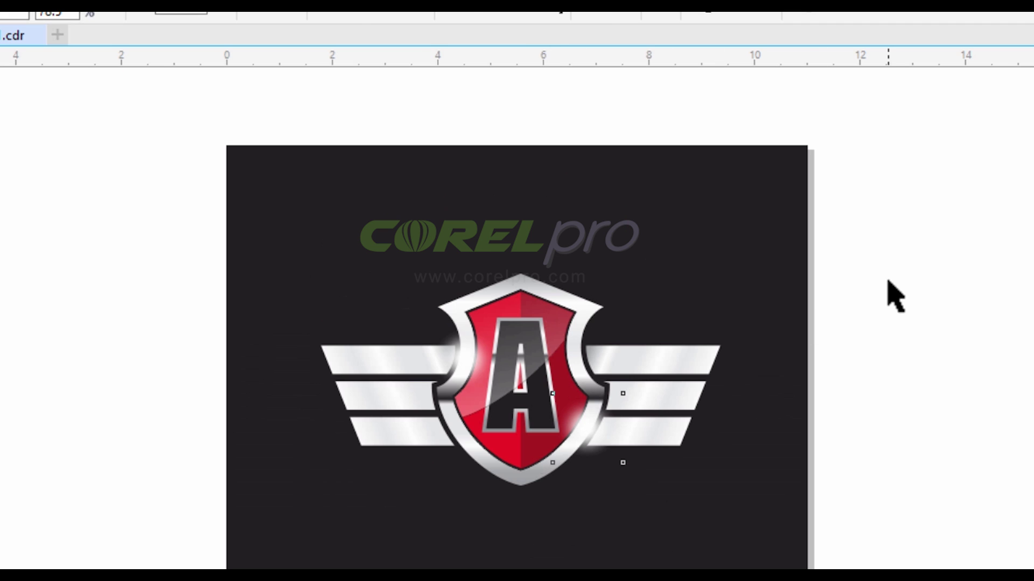
pyautogui.click(893, 296)
# Place a copy of the glow on the shield's top tip, scale it to 63.4% and centre it on the point
pyautogui.scroll(2, 589, 423)
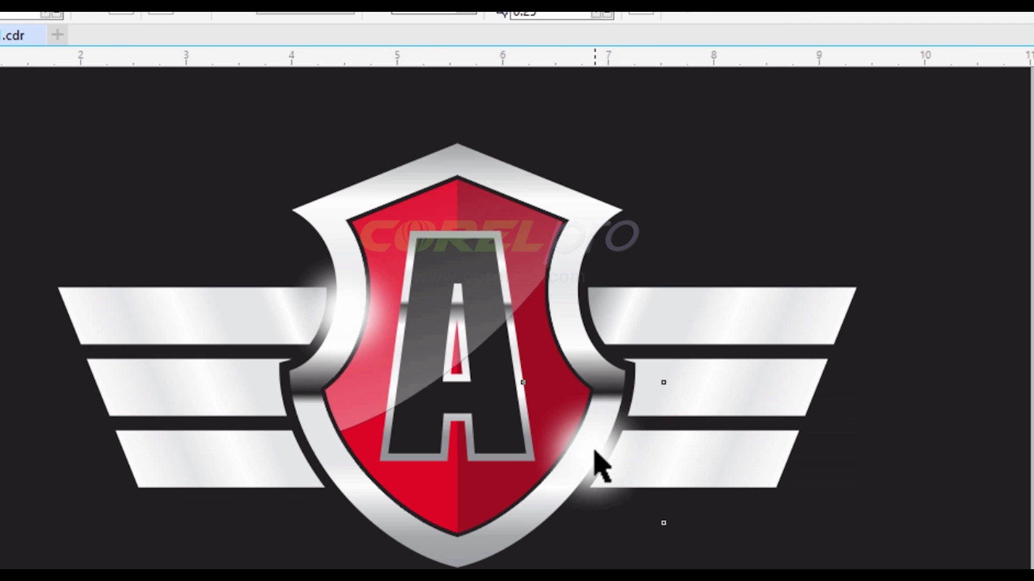
pyautogui.moveTo(598, 463); pyautogui.dragTo(458, 175)
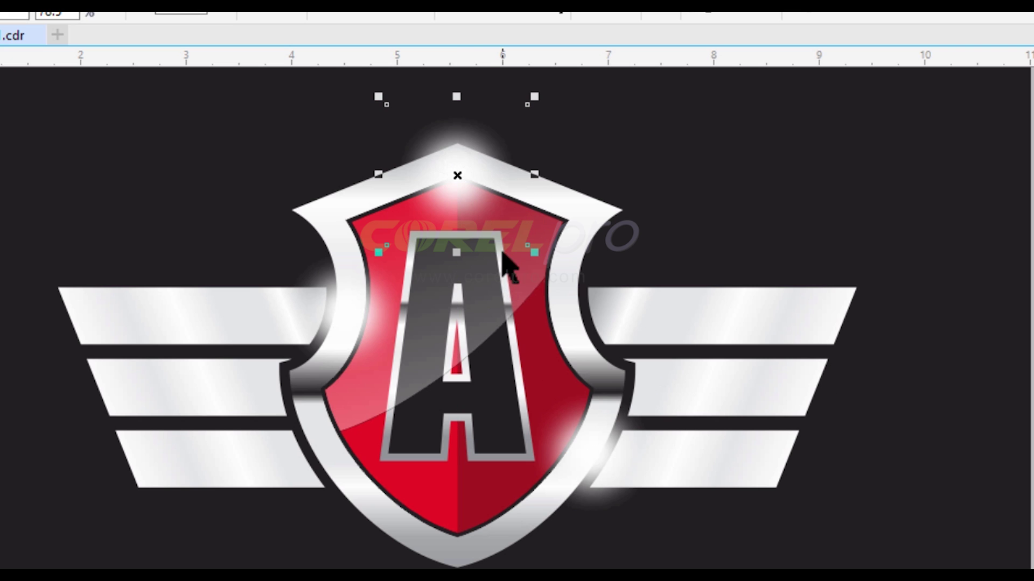
pyautogui.moveTo(539, 259); pyautogui.dragTo(503, 222)
pyautogui.moveTo(432, 155); pyautogui.dragTo(461, 145)
pyautogui.scroll(3, 462, 145)
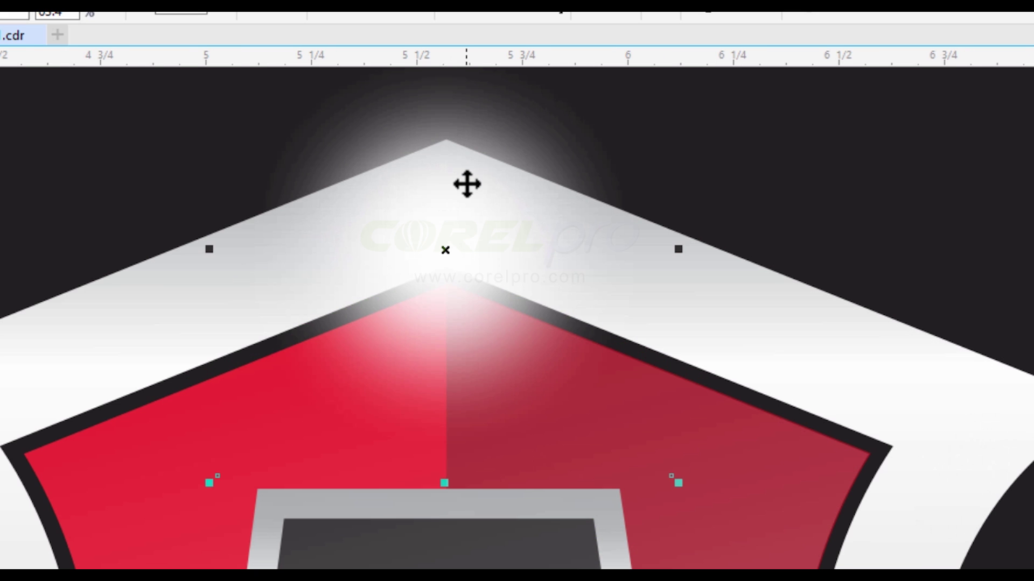
pyautogui.moveTo(467, 184); pyautogui.dragTo(465, 171)
pyautogui.scroll(-5, 486, 168)
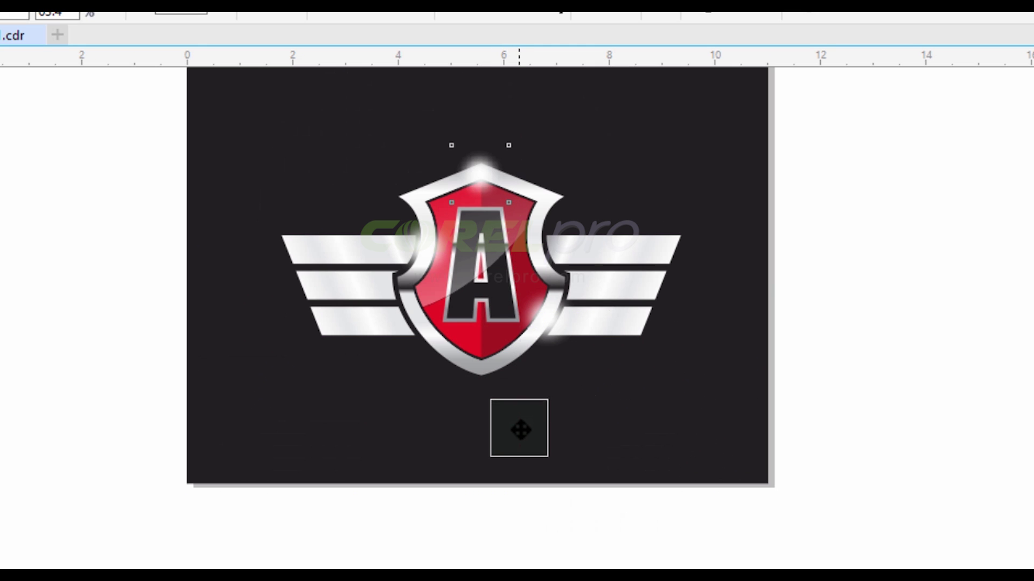
pyautogui.moveTo(519, 428); pyautogui.dragTo(481, 366)
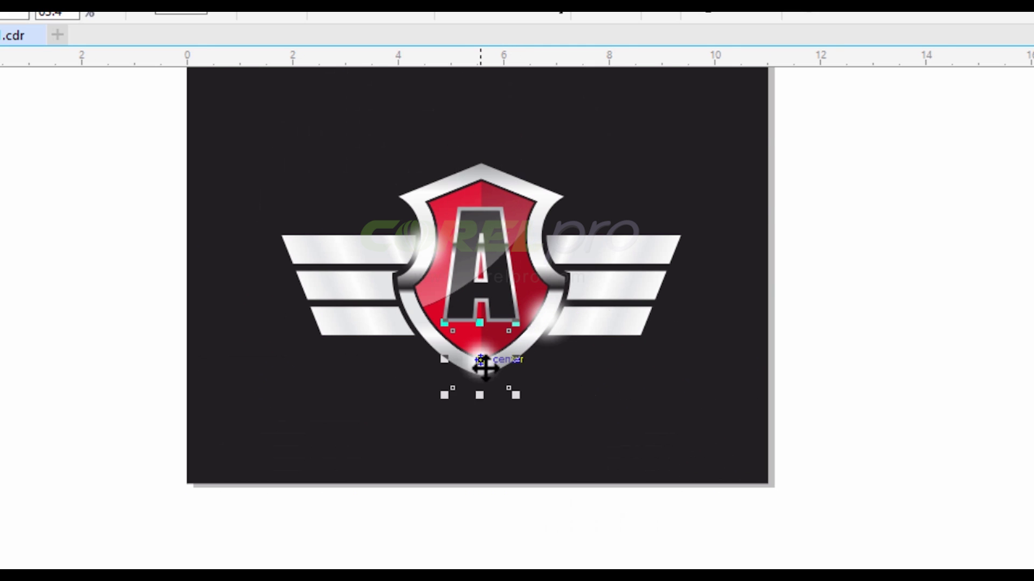
pyautogui.scroll(2, 480, 366)
pyautogui.scroll(-3, 554, 427)
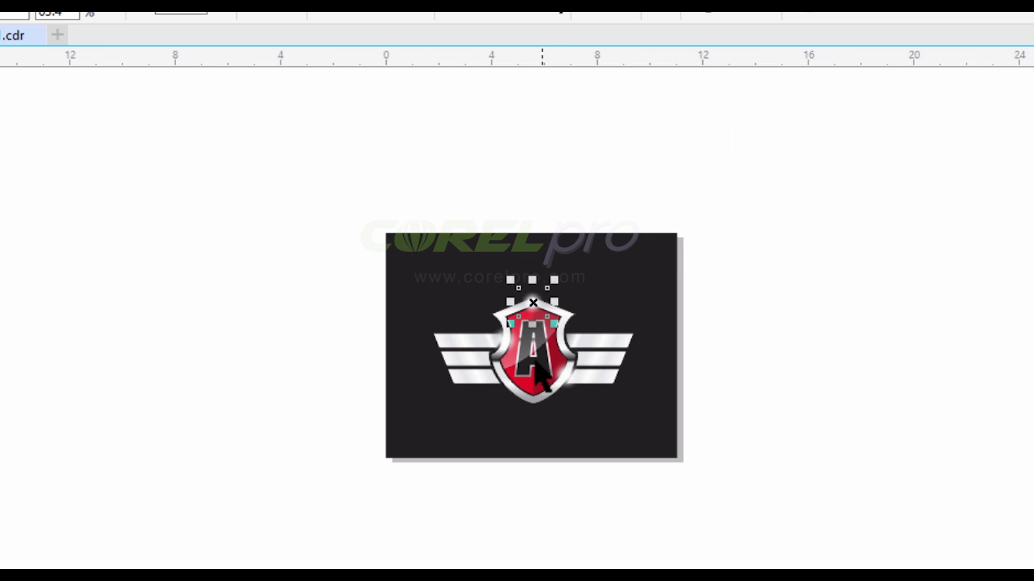
# Place a copy of the top glow on the shield's bottom tip
pyautogui.moveTo(533, 304); pyautogui.dragTo(544, 395)
pyautogui.scroll(3, 533, 418)
pyautogui.scroll(-3, 544, 395)
pyautogui.click(990, 351)
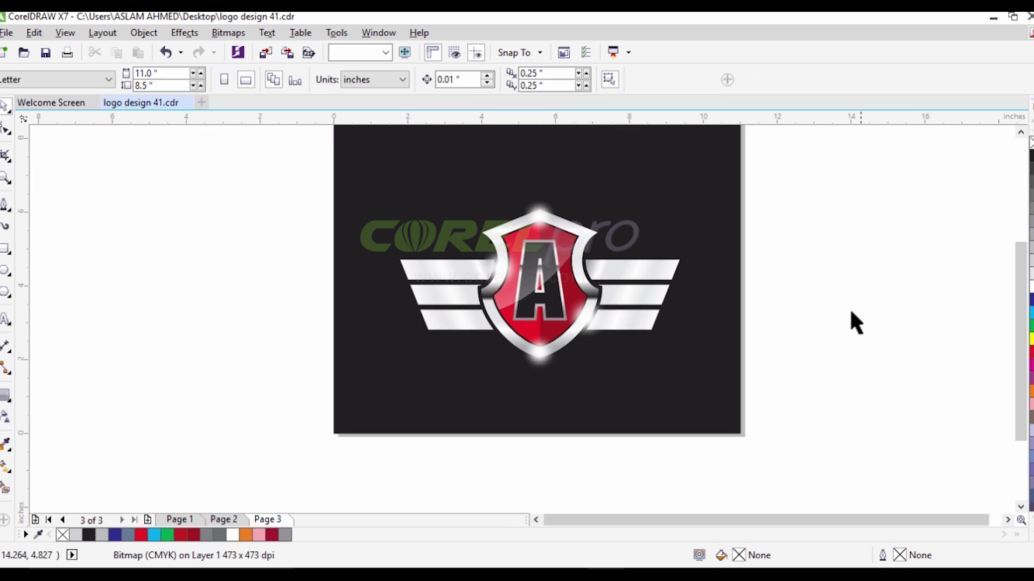
# Scale the glow on the shield's bottom tip down to 41.2%
pyautogui.click(540, 362)
pyautogui.scroll(2, 540, 361)
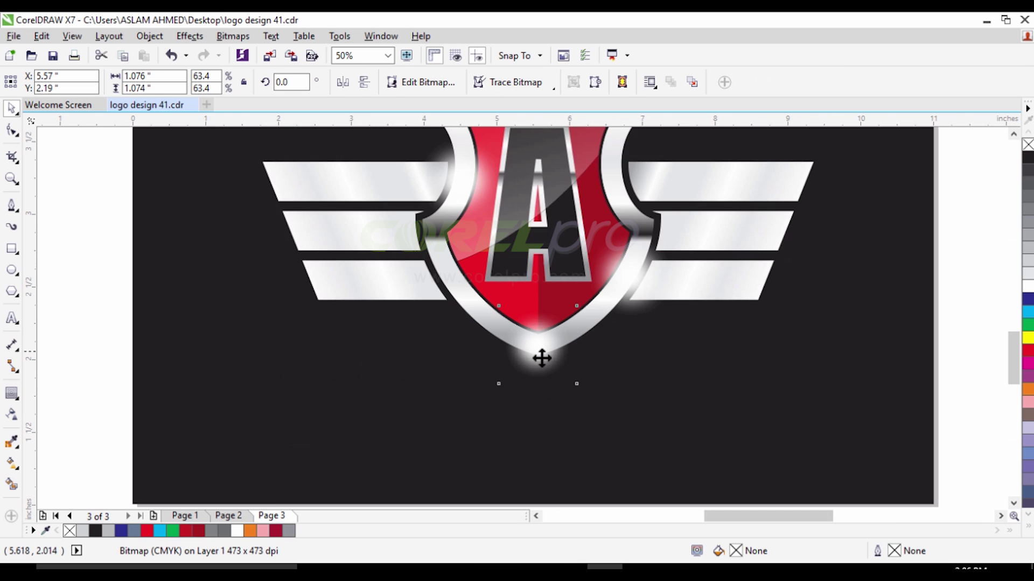
pyautogui.moveTo(617, 414); pyautogui.dragTo(589, 399)
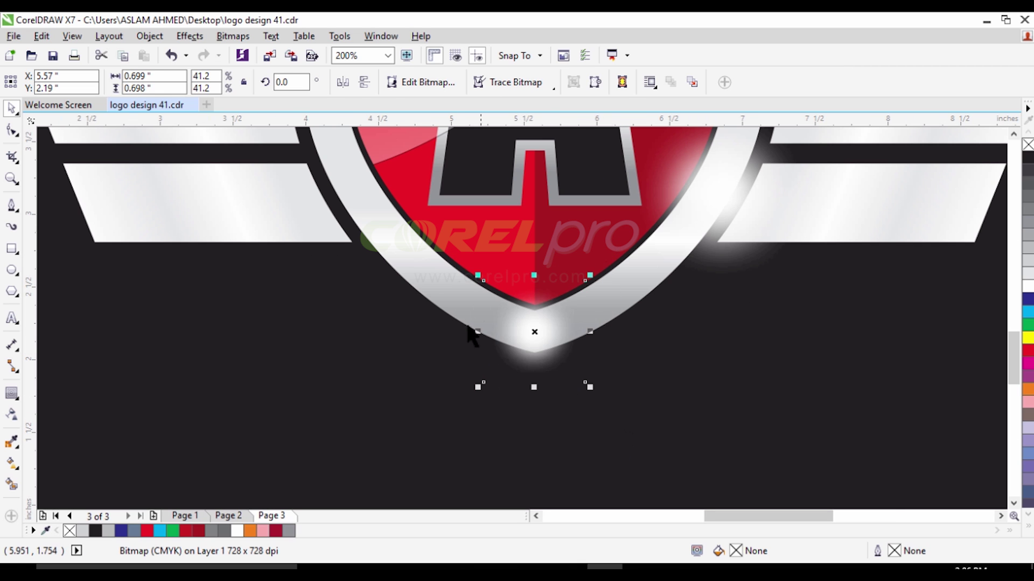
pyautogui.scroll(-4, 467, 333)
pyautogui.click(698, 257)
pyautogui.scroll(1, 431, 274)
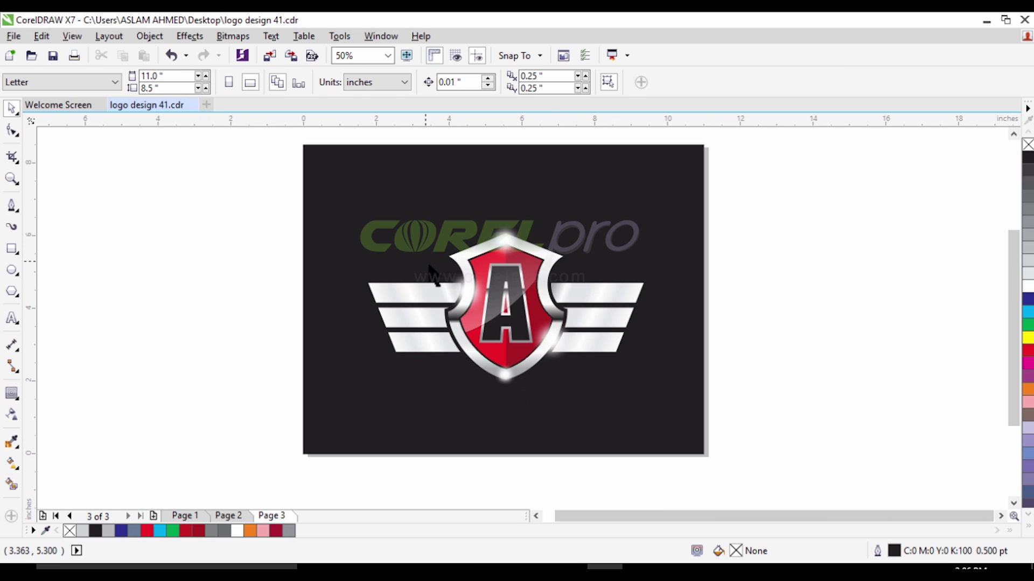
# Move the bottom tip's glow slightly up along the shield's metallic border
pyautogui.scroll(1, 479, 304)
pyautogui.scroll(-1, 478, 303)
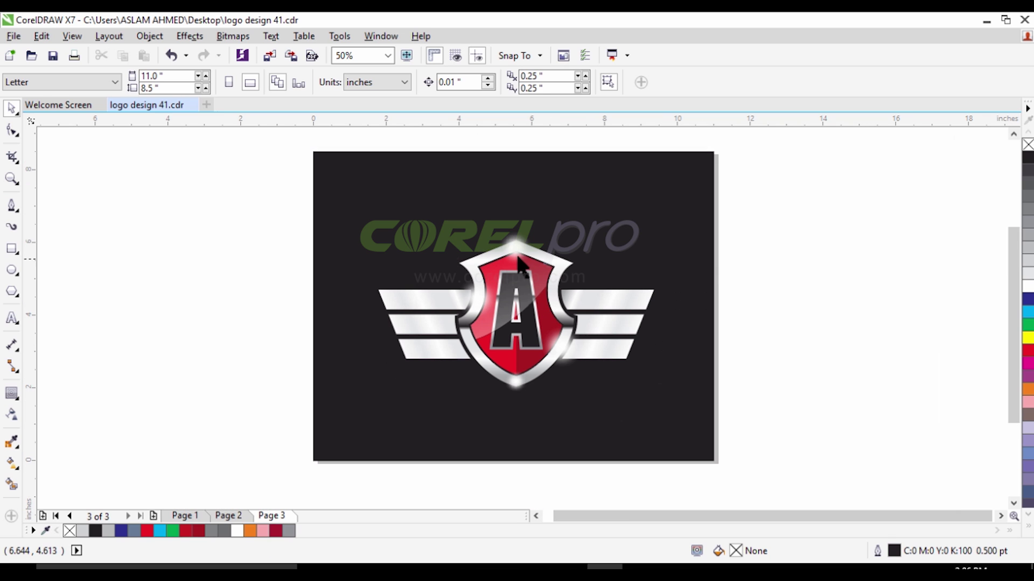
pyautogui.scroll(2, 530, 366)
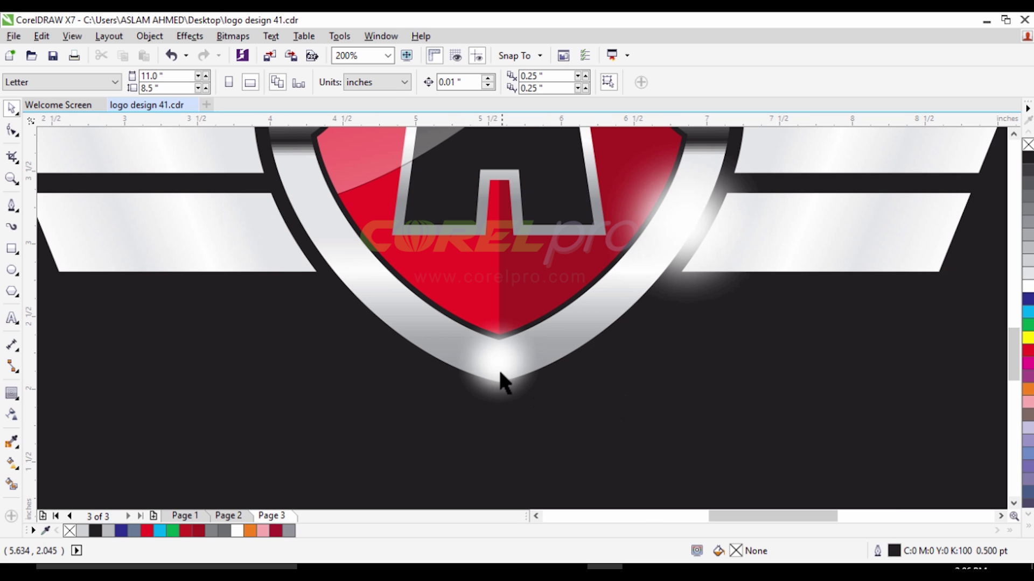
pyautogui.click(503, 372)
pyautogui.scroll(-2, 503, 323)
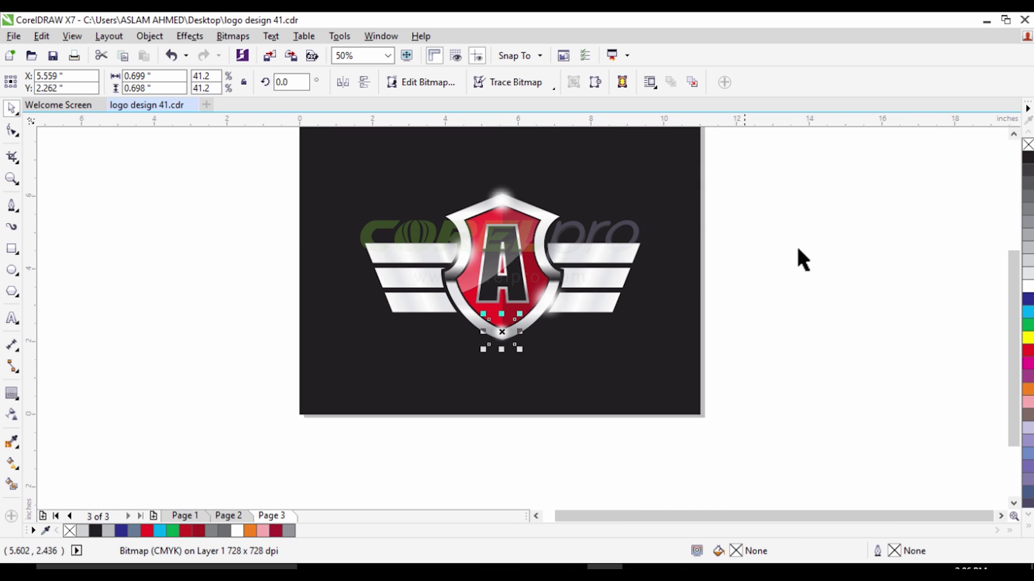
pyautogui.click(759, 264)
# Place copies of the 63.4% glow on the upper left bar and on the lower edge of the middle right bar
pyautogui.moveTo(508, 345); pyautogui.dragTo(453, 306)
pyautogui.scroll(1, 438, 283)
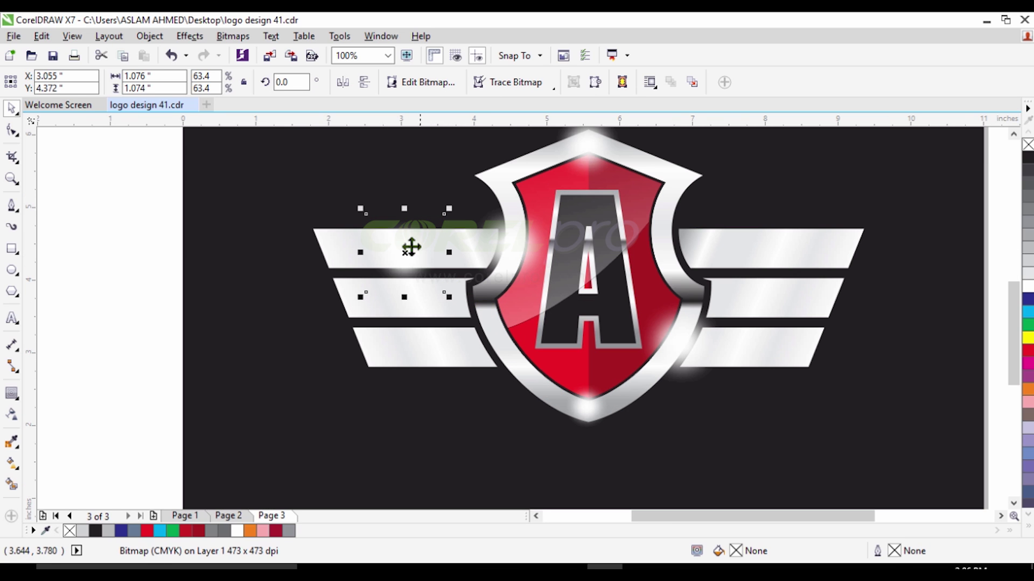
pyautogui.moveTo(411, 247); pyautogui.dragTo(775, 309)
pyautogui.scroll(-2, 486, 294)
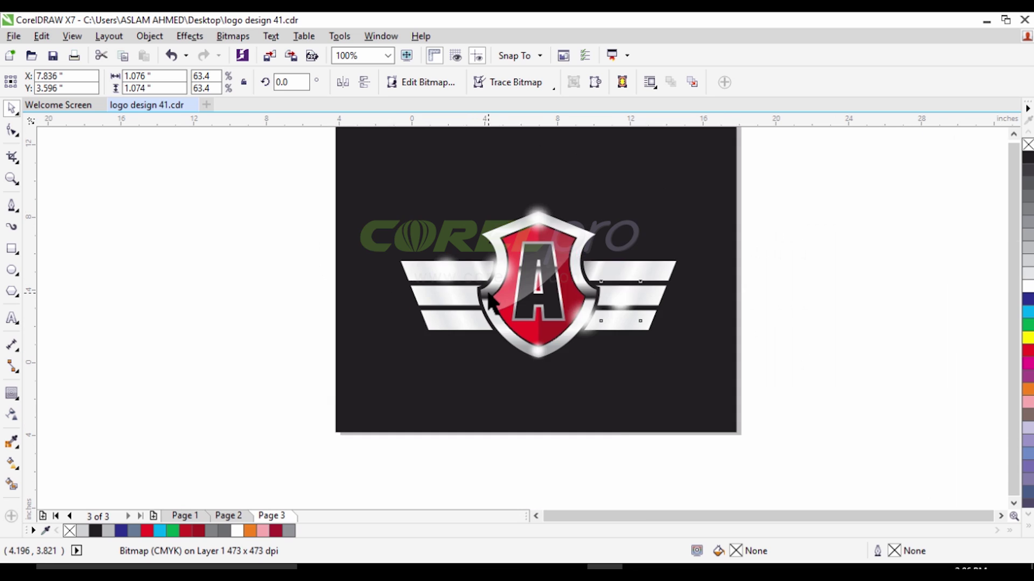
pyautogui.click(729, 268)
pyautogui.scroll(1, 509, 263)
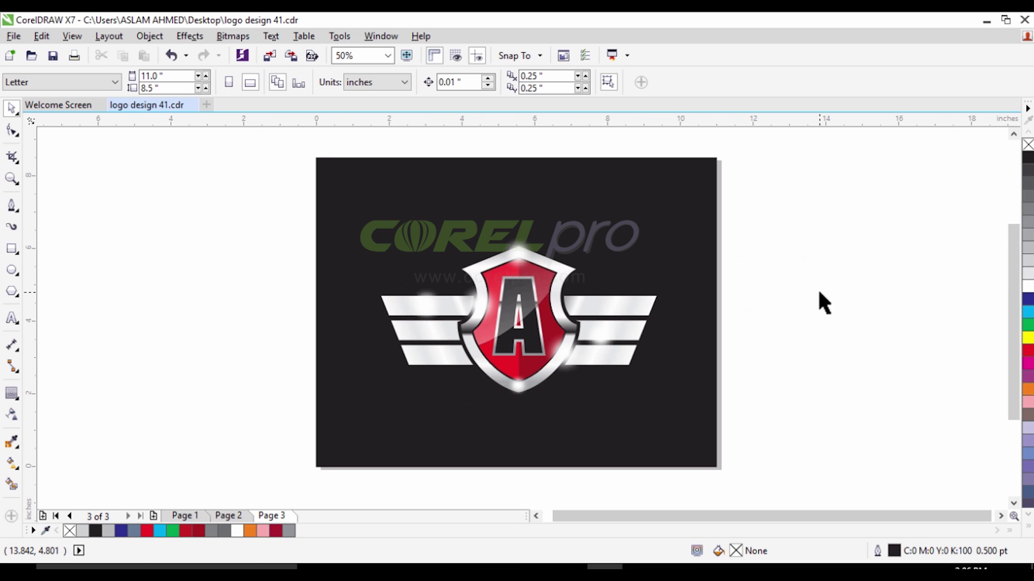